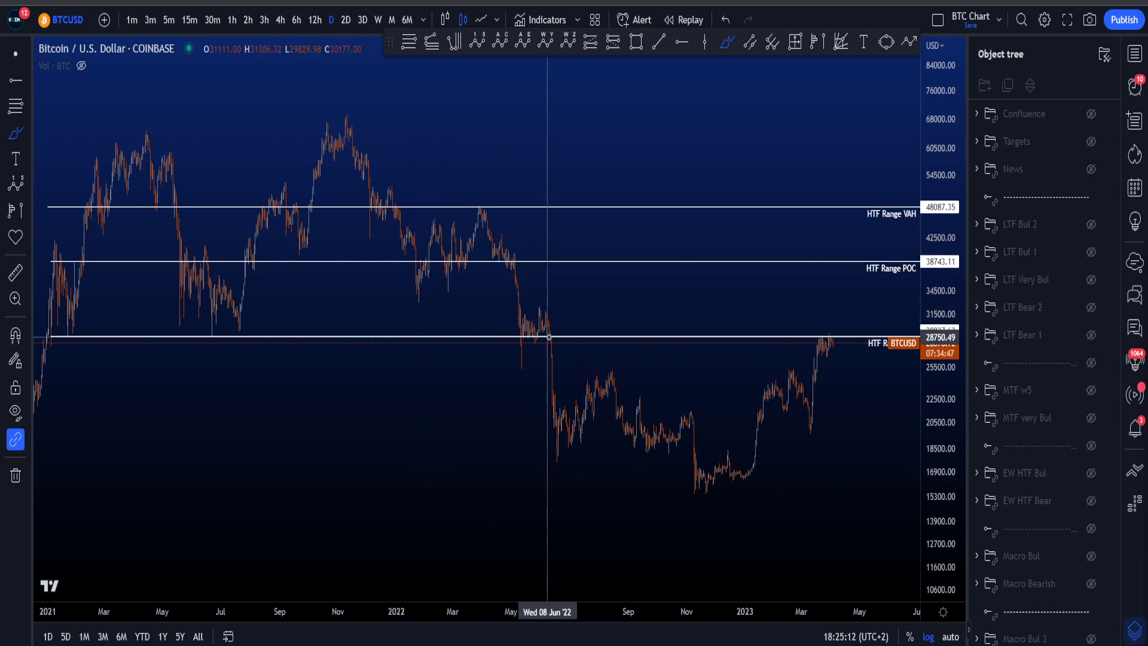
Brush a box around the early 2021 to June 2022 price action between HTF Range VAH and HTF Range VAL, and undo it.
mouse_move(549, 296)
mouse_down()
mouse_move(533, 192)
mouse_move(87, 187)
mouse_up()
drag(52, 347, 548, 346)
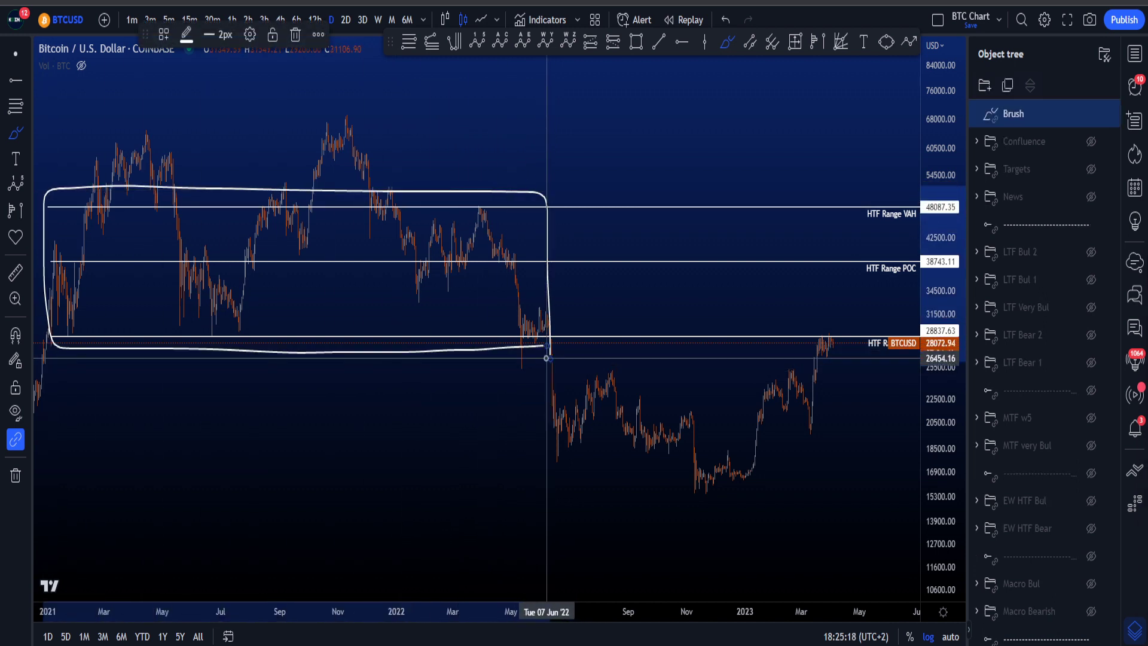
key(ctrl+z)
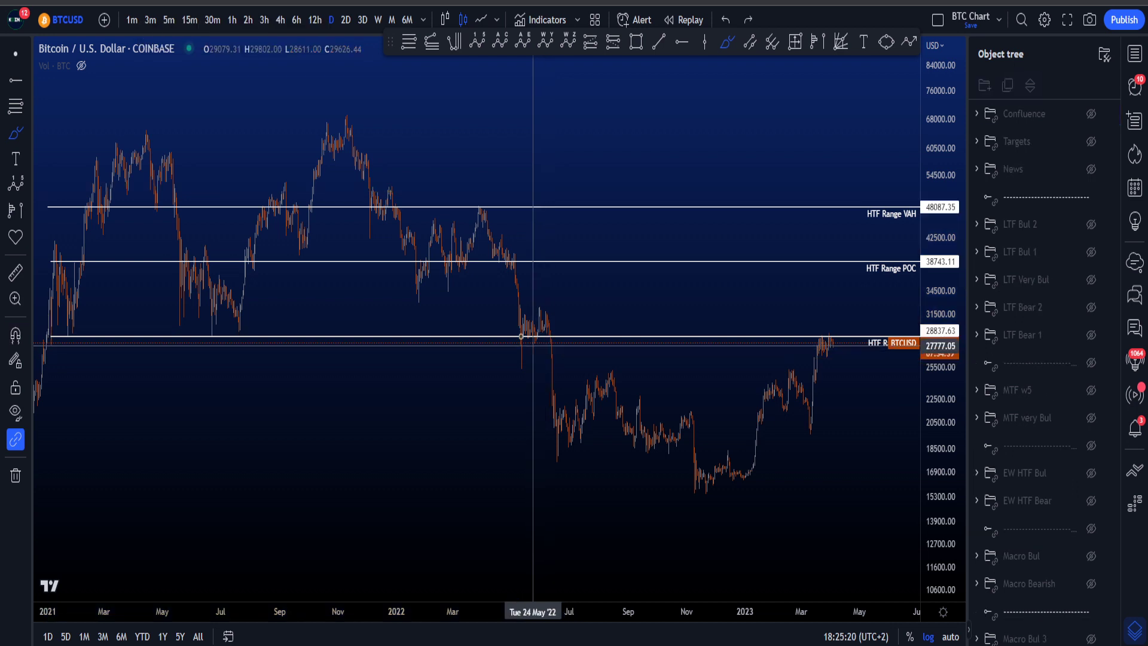
Brush strokes between the value-area levels above current price and along the HTF Range VAL line, undoing all of them.
mouse_move(886, 191)
mouse_down()
mouse_move(856, 236)
mouse_move(877, 248)
mouse_move(855, 377)
mouse_up()
key(ctrl+z)
key(ctrl+z)
key(ctrl+z)
mouse_move(50, 337)
mouse_down()
mouse_move(311, 338)
mouse_move(428, 300)
mouse_move(620, 313)
mouse_up()
key(ctrl+z)
Brush marks over the March and April 2023 candles testing HTF Range VAL, and undo them all.
drag(941, 497, 941, 287)
scroll(871, 428, up, 5)
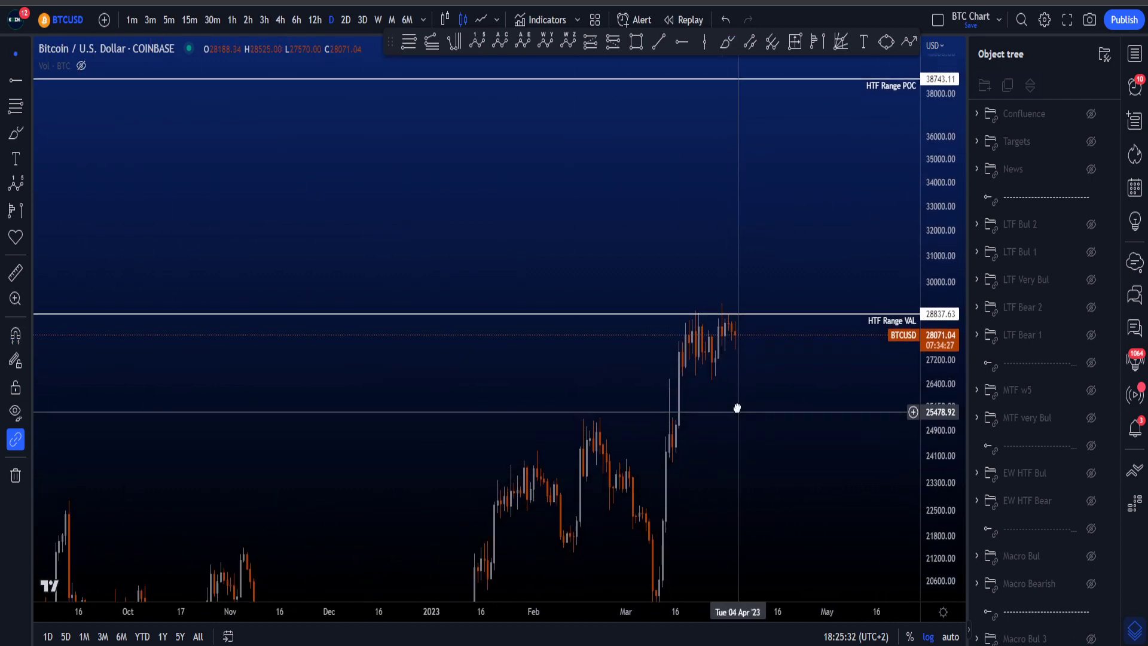
scroll(799, 418, up, 2)
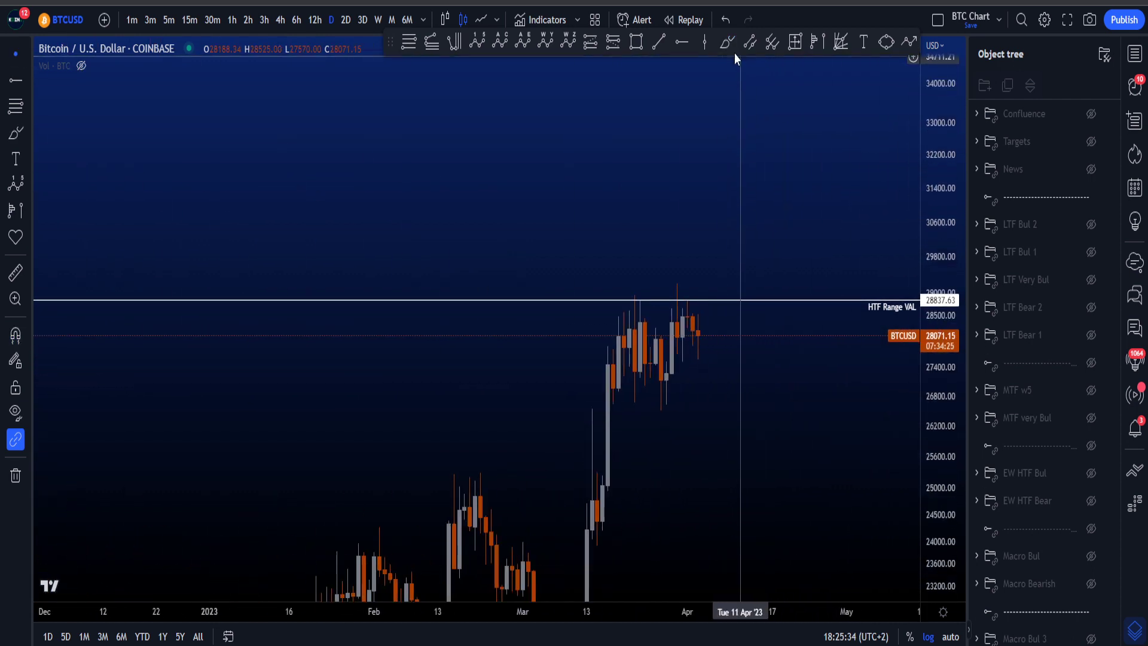
drag(636, 298, 636, 291)
drag(640, 331, 646, 283)
drag(678, 333, 677, 286)
key(ctrl+z)
key(ctrl+z)
key(ctrl+z)
drag(687, 326, 692, 286)
key(ctrl+z)
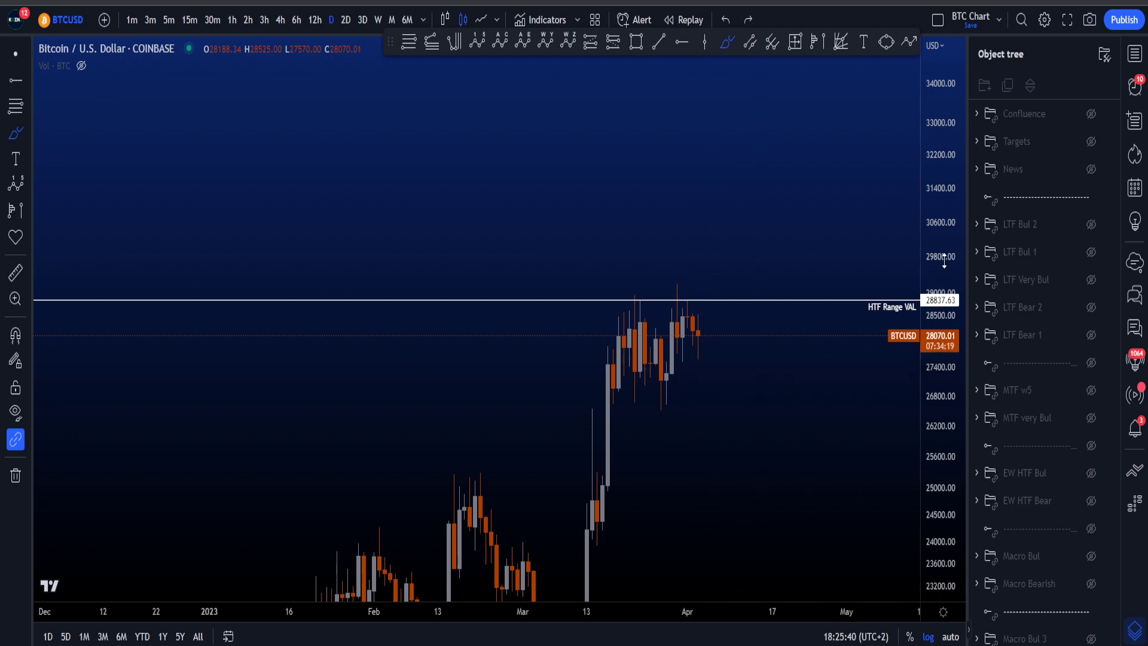
Brush over the latest price cluster just below HTF Range VAL in the wider daily view, and undo the strokes.
scroll(853, 479, down, 10)
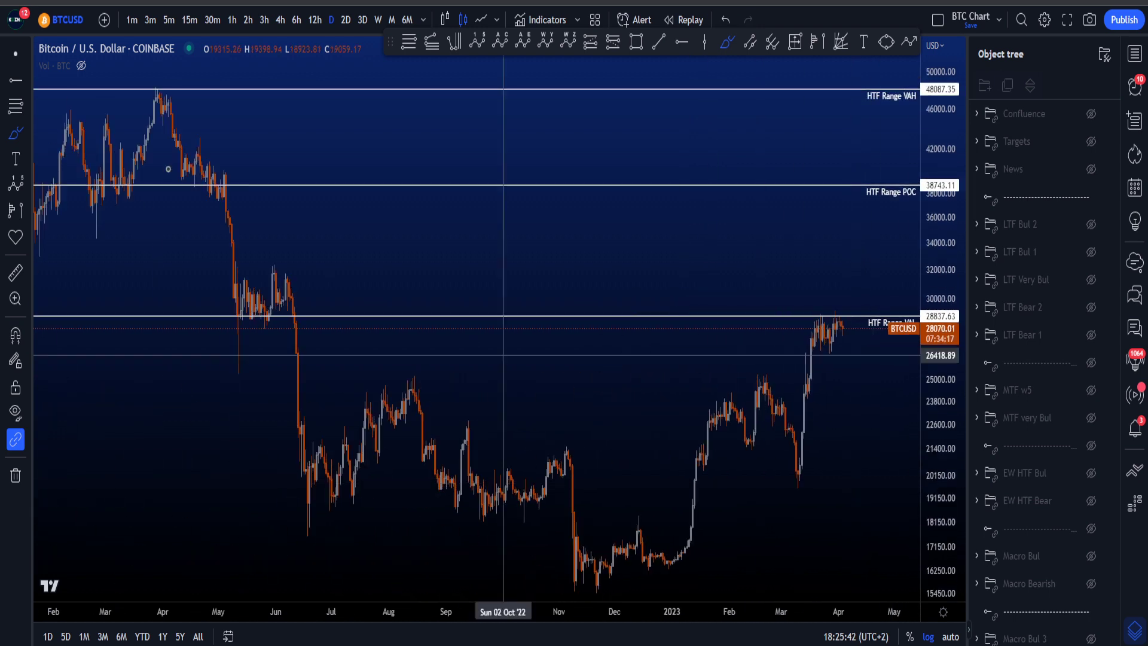
drag(825, 421, 767, 427)
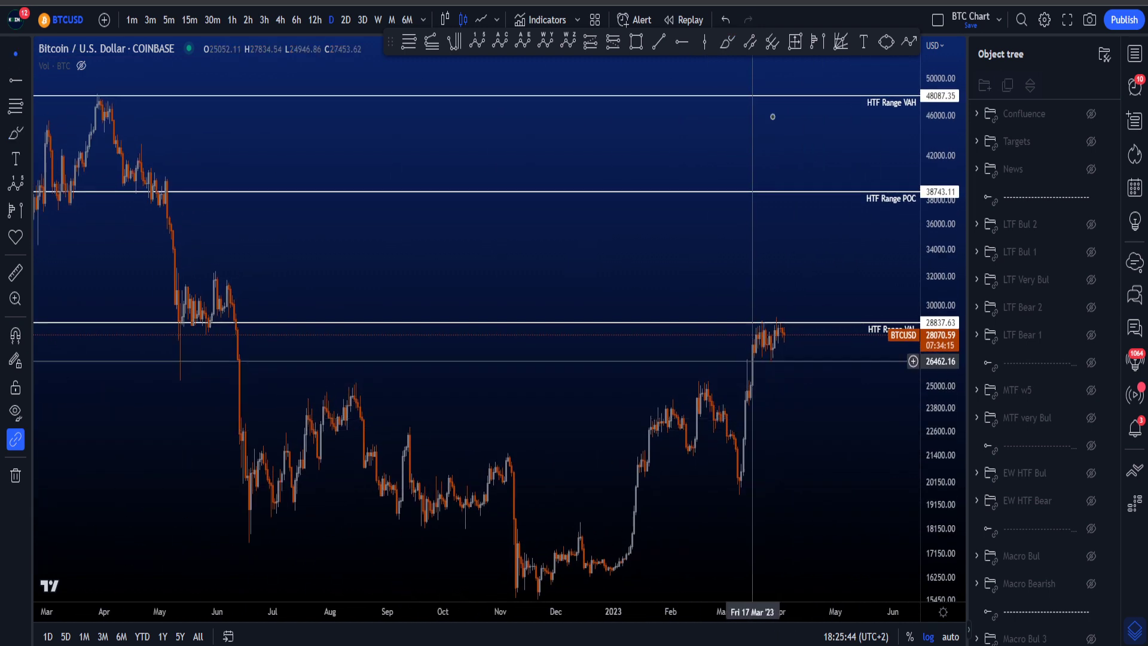
click(727, 44)
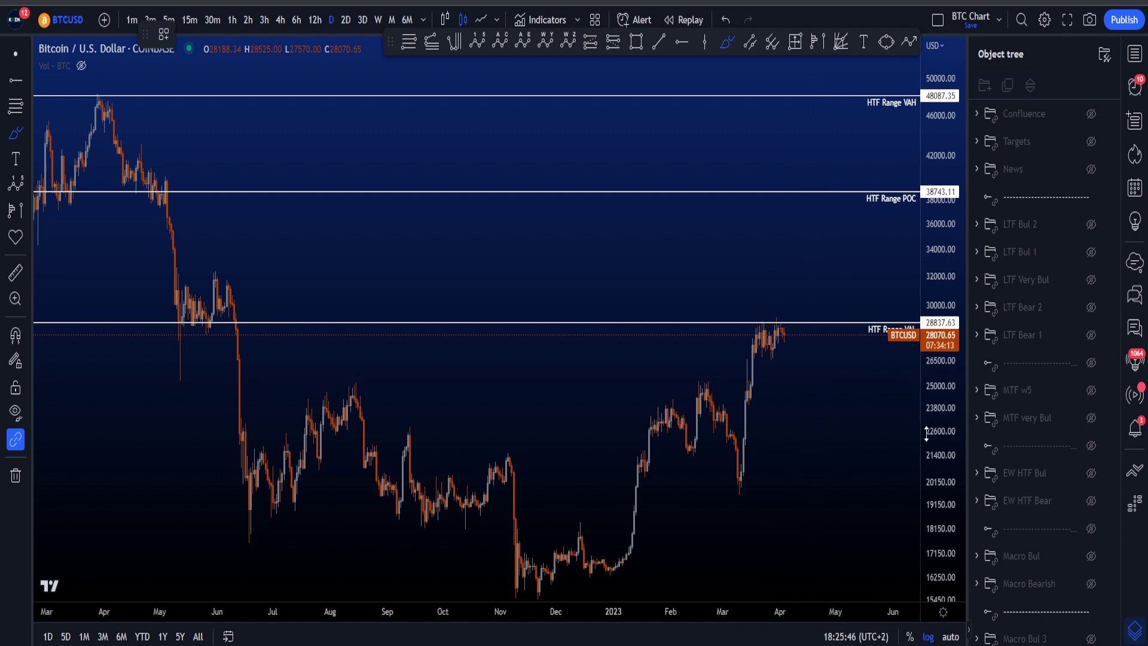
mouse_move(756, 344)
mouse_down()
mouse_move(778, 336)
mouse_move(763, 314)
mouse_move(780, 316)
mouse_up()
key(ctrl+z)
drag(782, 343, 784, 319)
key(ctrl+z)
key(ctrl+z)
key(ctrl+z)
key(ctrl+z)
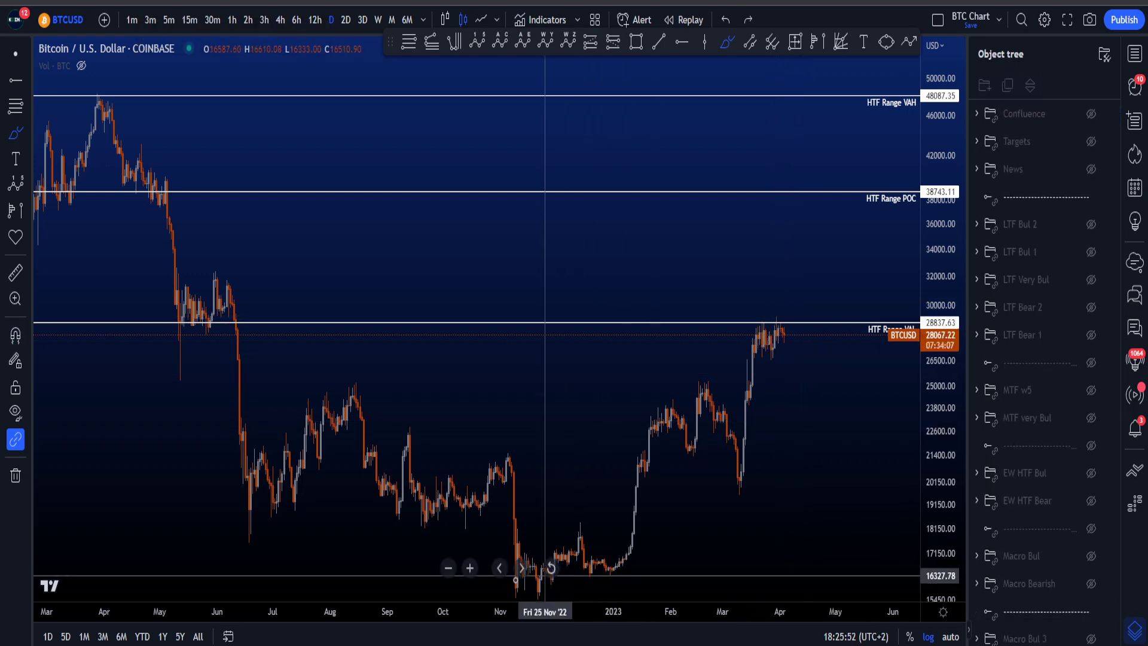
Brush marks around the November 2022 to January 2023 lows, and undo them all.
click(525, 567)
mouse_move(565, 562)
mouse_down()
mouse_move(573, 592)
mouse_move(616, 600)
mouse_up()
drag(639, 553, 652, 596)
key(ctrl+z)
key(ctrl+z)
key(ctrl+z)
key(ctrl+z)
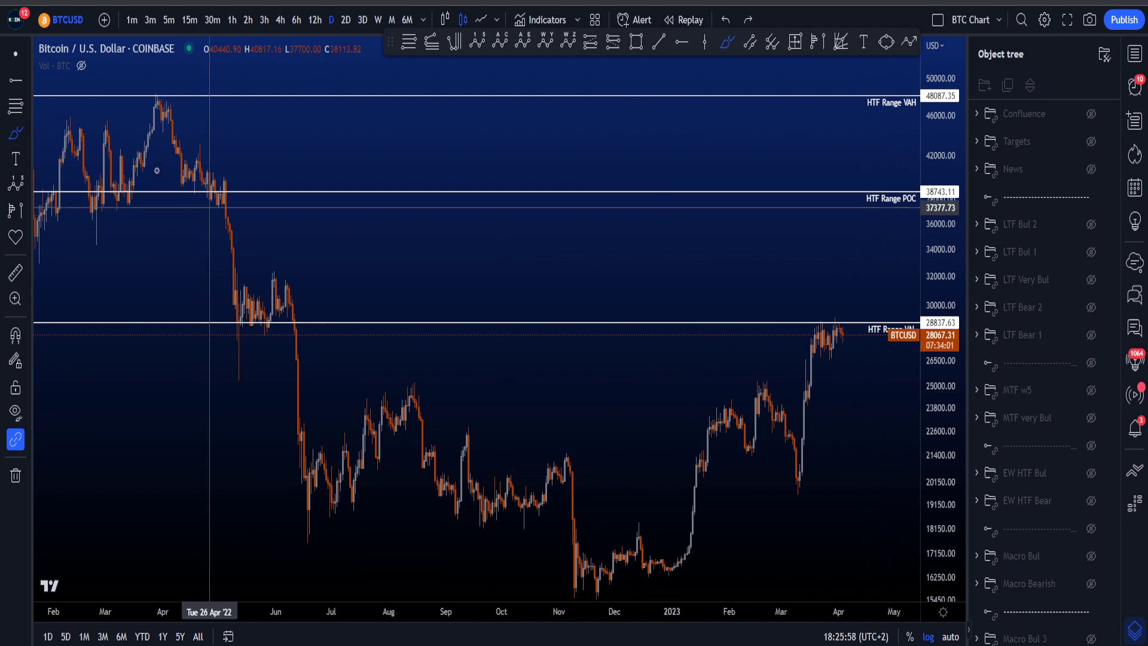
Brush a projected path rising from current price to about 32000 above HTF Range VAL and falling back to about 25000.
drag(823, 464, 780, 498)
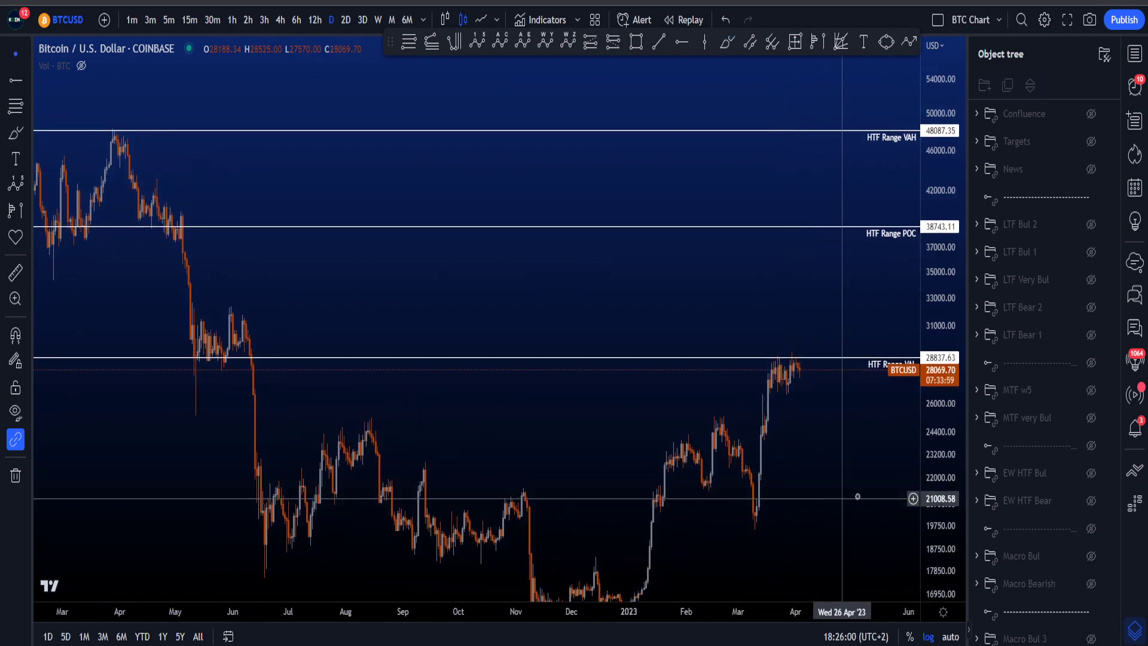
drag(933, 492, 925, 197)
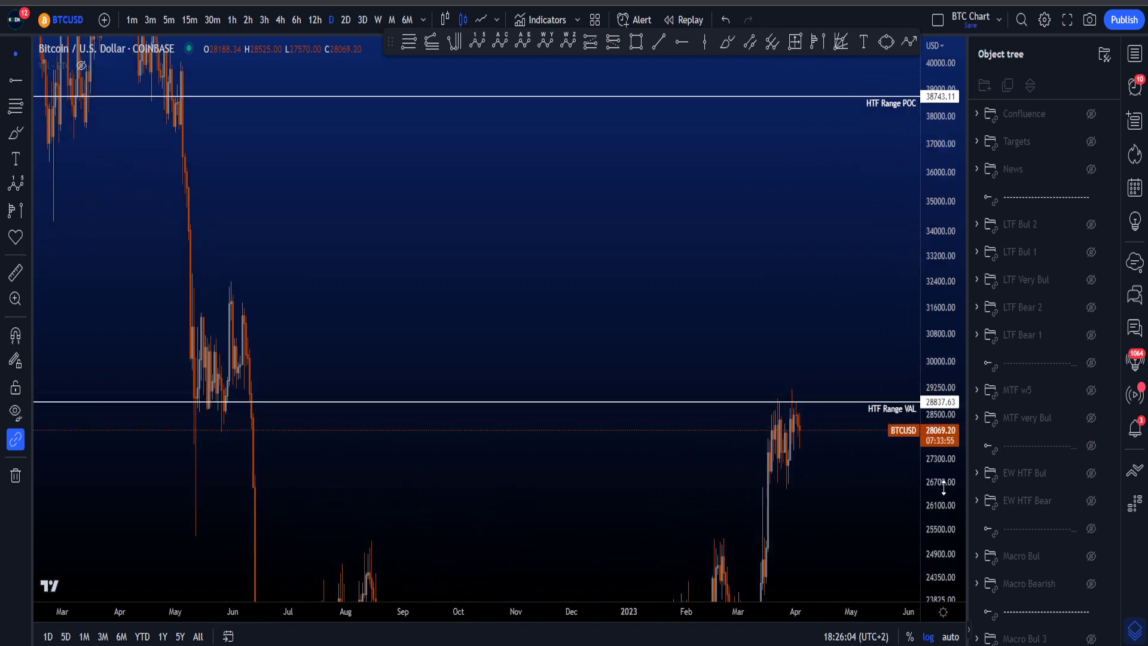
drag(938, 337, 924, 571)
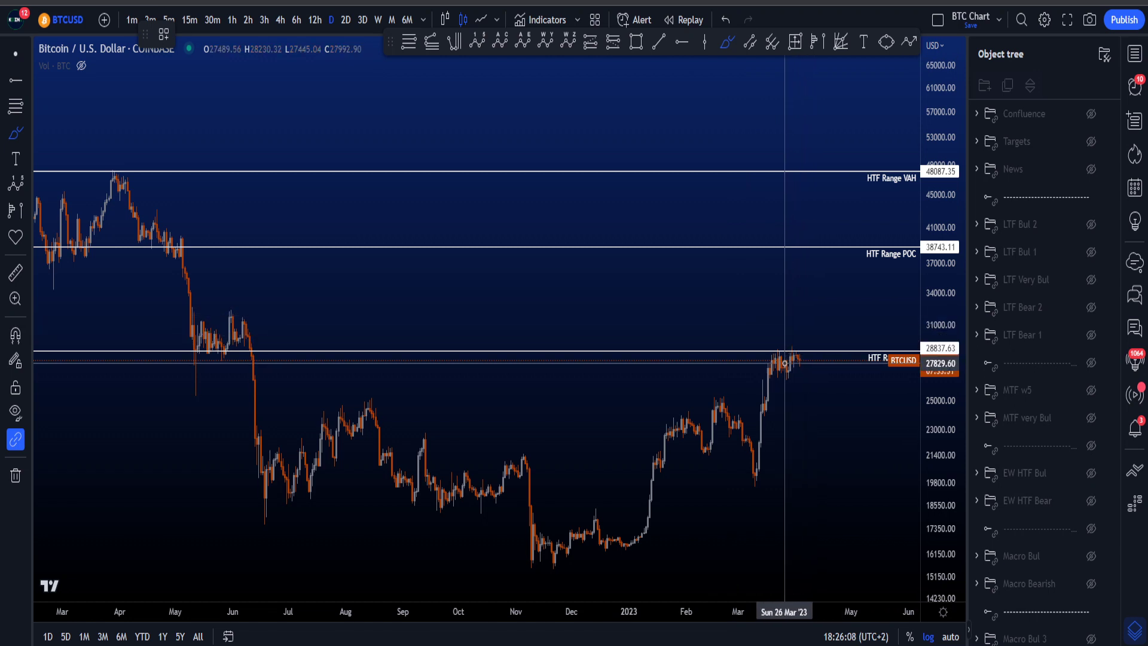
drag(784, 363, 795, 358)
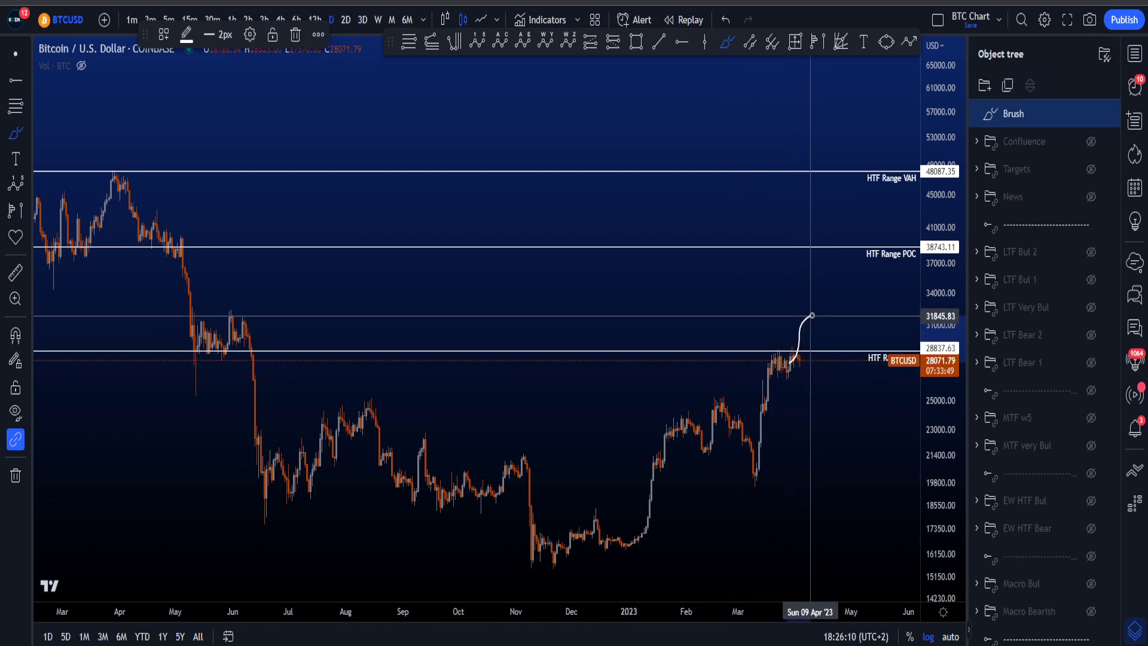
drag(856, 391, 860, 402)
Place a horizontal ray from 10 May 2022 at about 32645 and apply the white Key style to it.
click(683, 42)
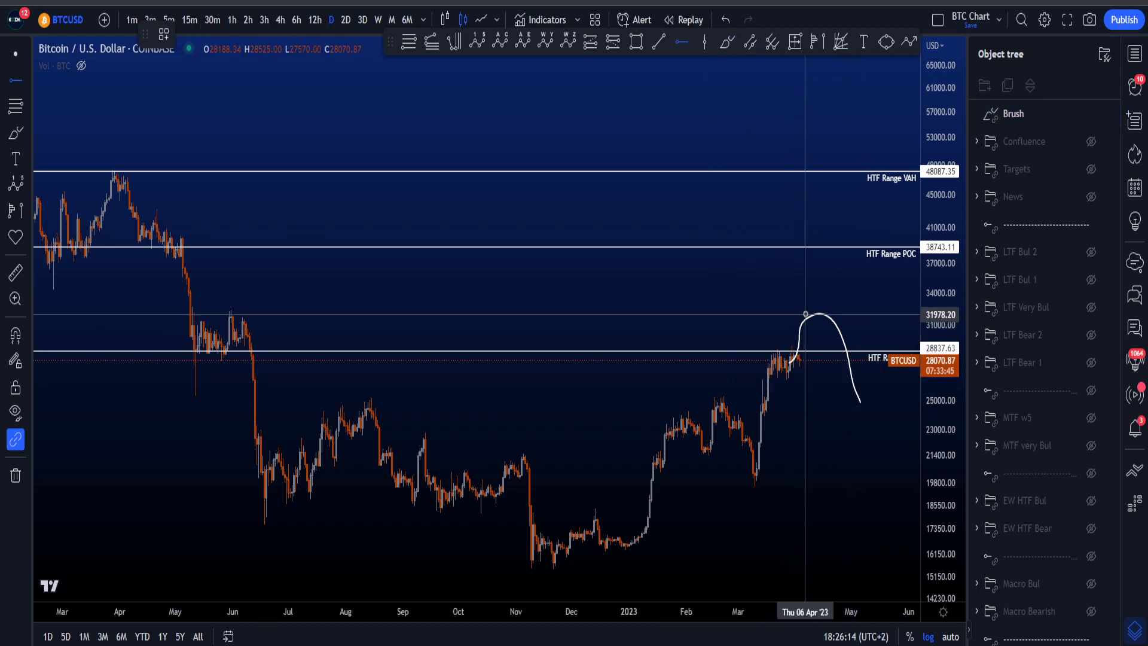
click(192, 307)
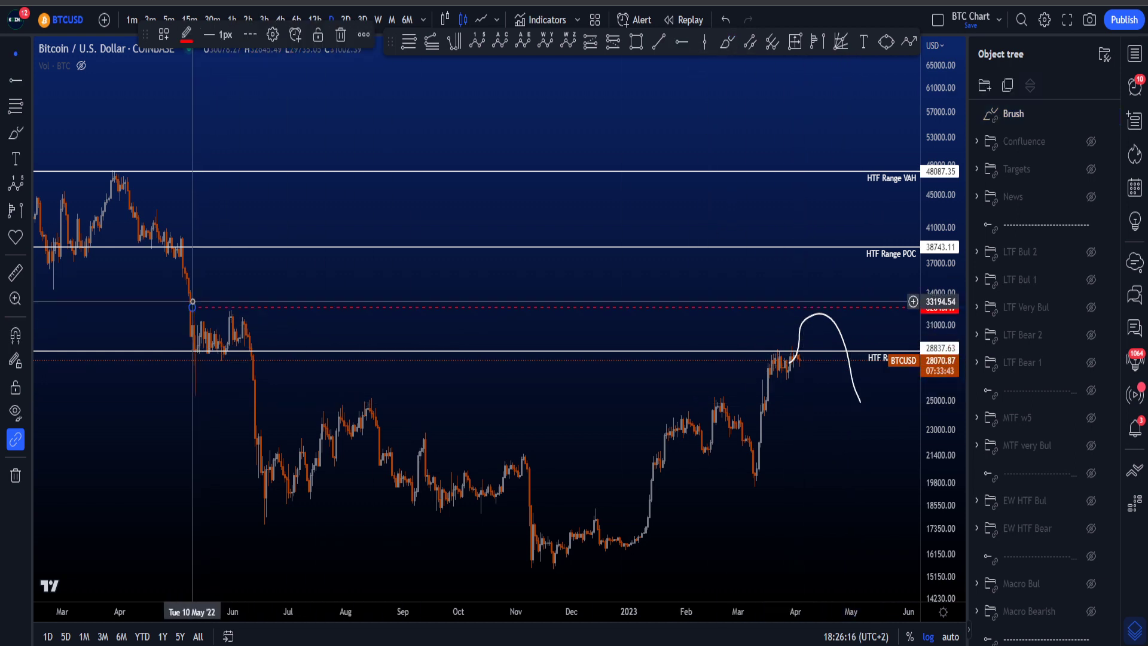
click(182, 36)
click(169, 214)
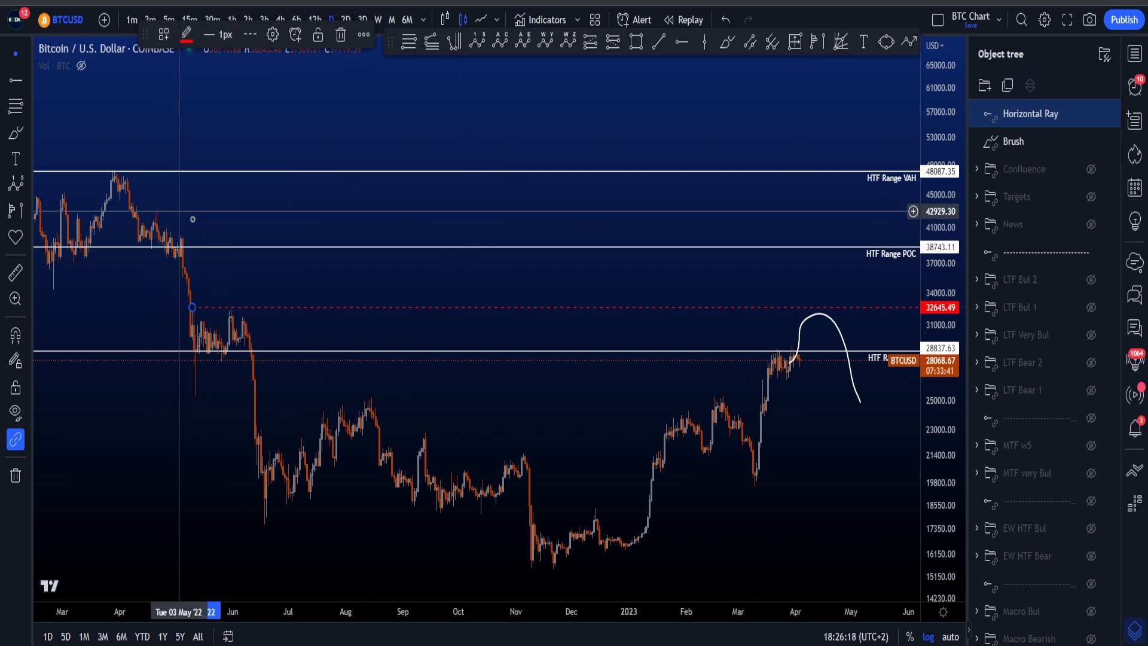
Circle the May to June 2022 consolidation below the Key level twice with the brush, undoing each circle.
click(727, 42)
mouse_move(256, 311)
mouse_down()
mouse_move(228, 297)
mouse_move(183, 319)
mouse_move(257, 312)
mouse_up()
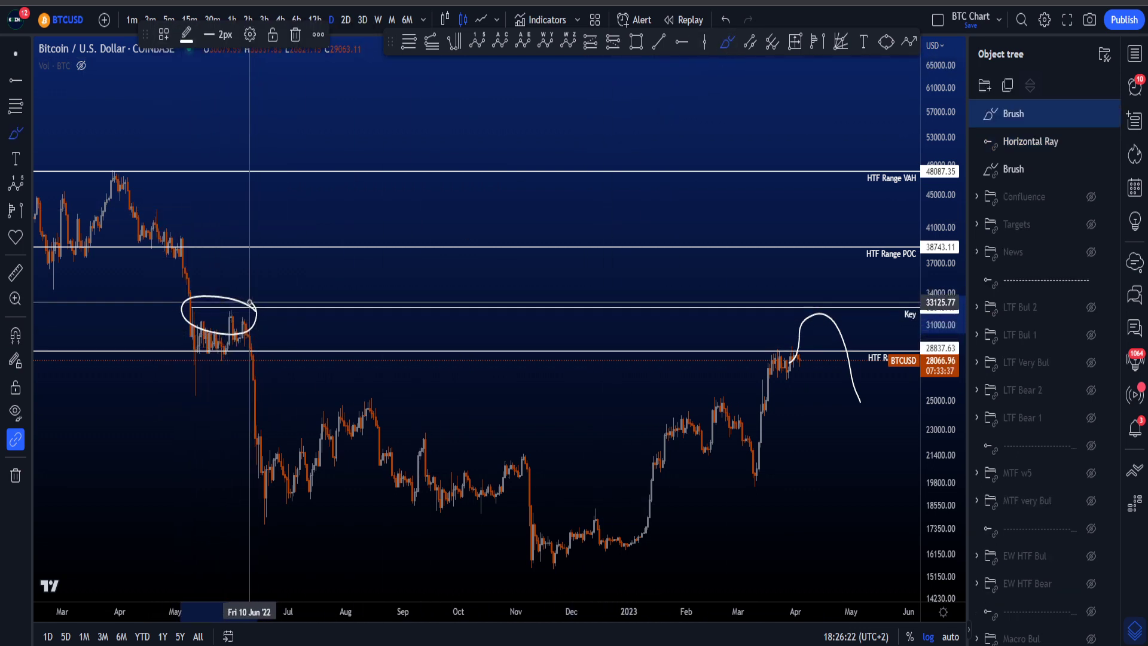
key(ctrl+z)
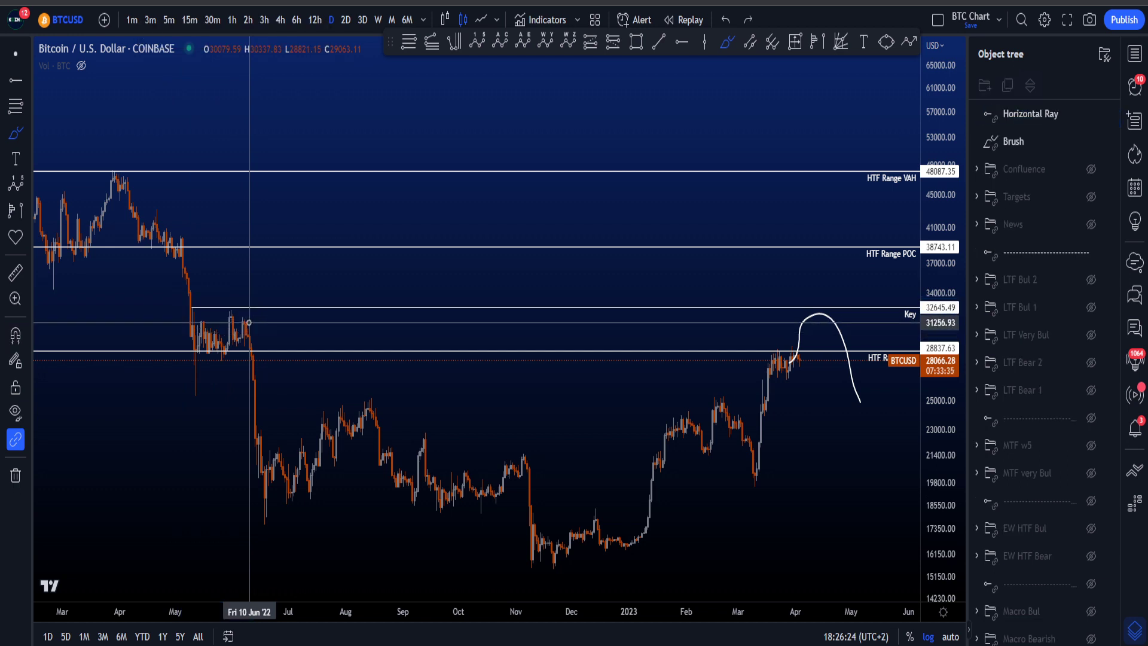
mouse_move(251, 314)
mouse_down()
mouse_move(186, 314)
mouse_move(255, 306)
mouse_up()
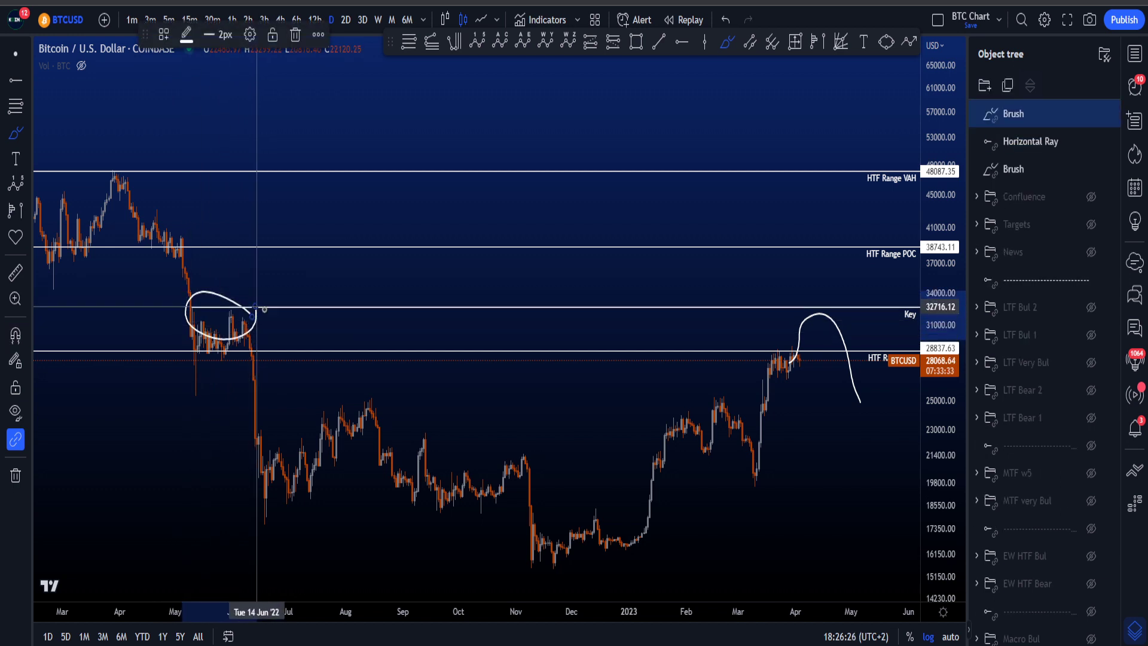
key(ctrl+z)
Brush a taller arch peaking just above the Key level, and undo it along with the ray and the first projected path.
drag(801, 332, 810, 304)
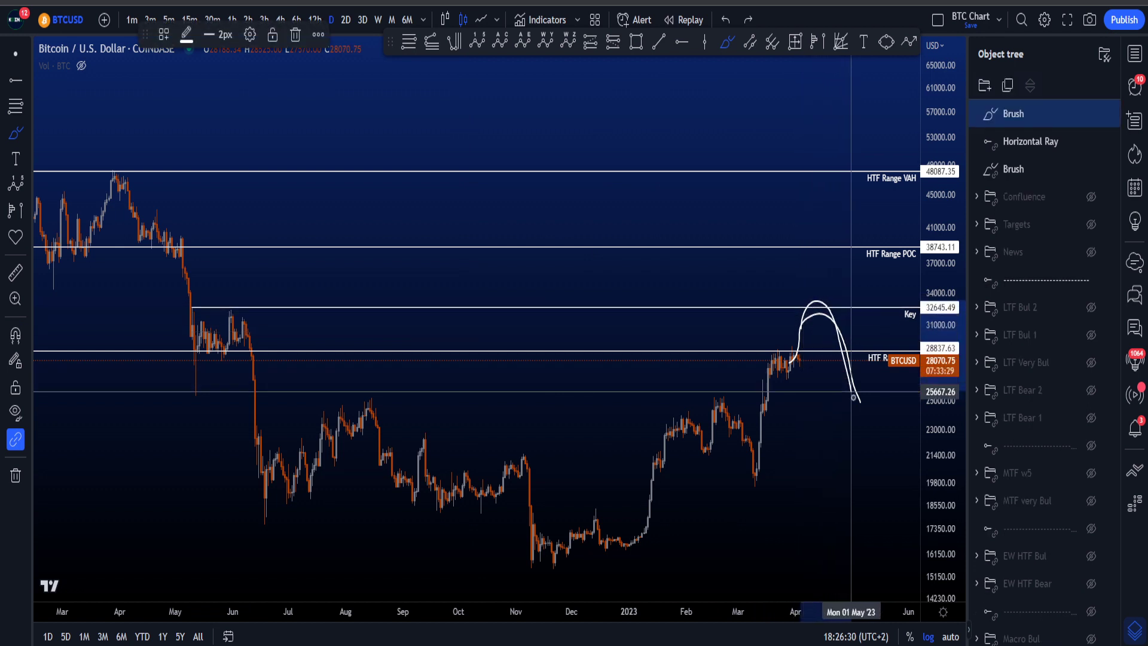
key(ctrl+z)
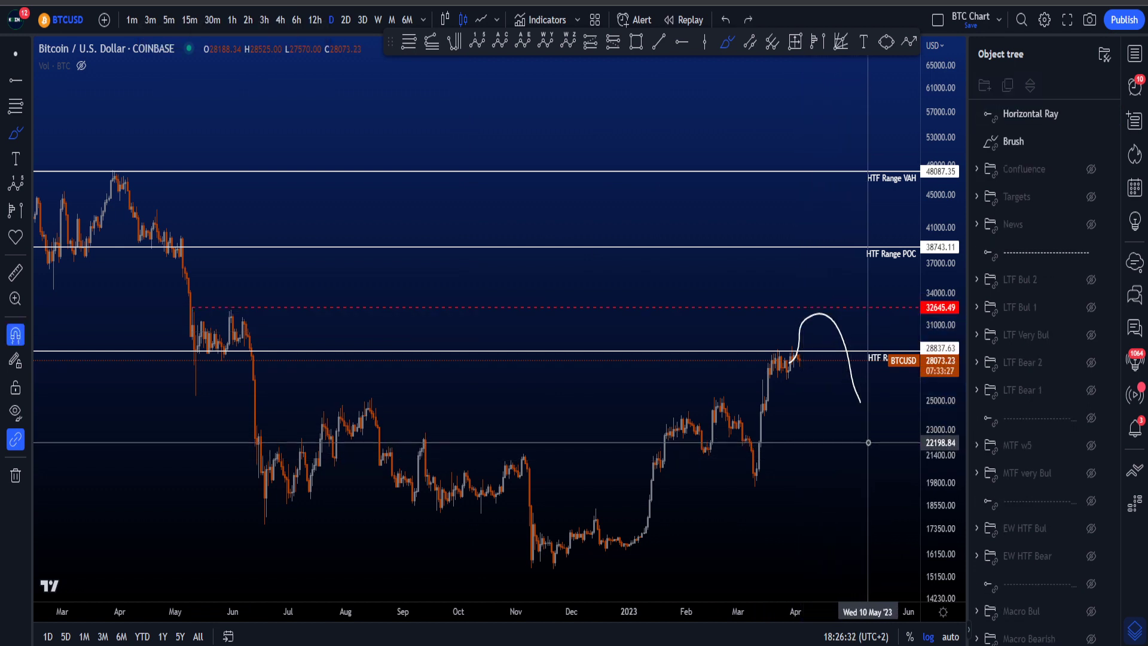
key(ctrl+z)
key(ctrl+z)
Brush a path breaking above HTF Range VAL, retesting it and rallying towards HTF Range POC, mark the POC, and undo the strokes.
drag(940, 456, 908, 406)
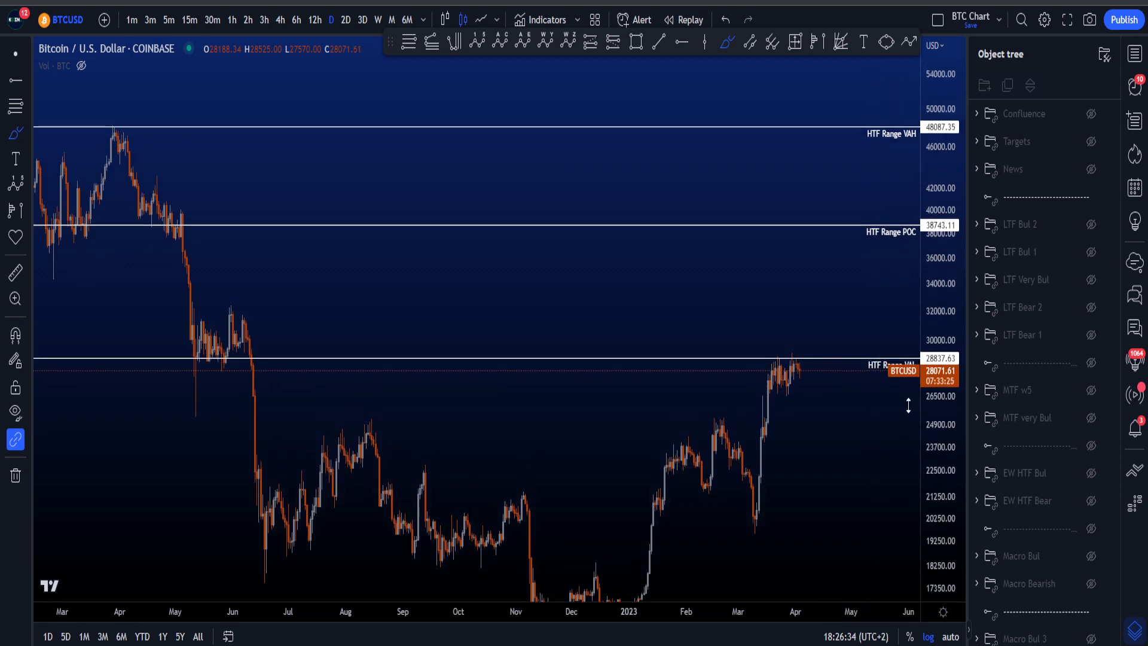
drag(789, 372, 804, 332)
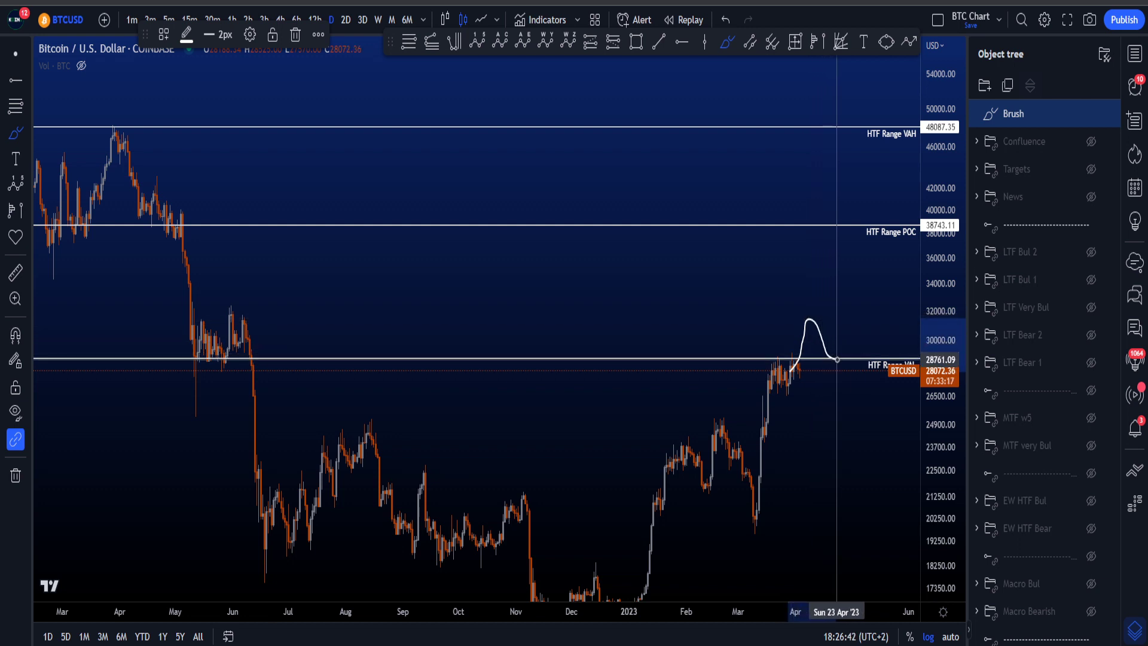
drag(850, 316, 853, 306)
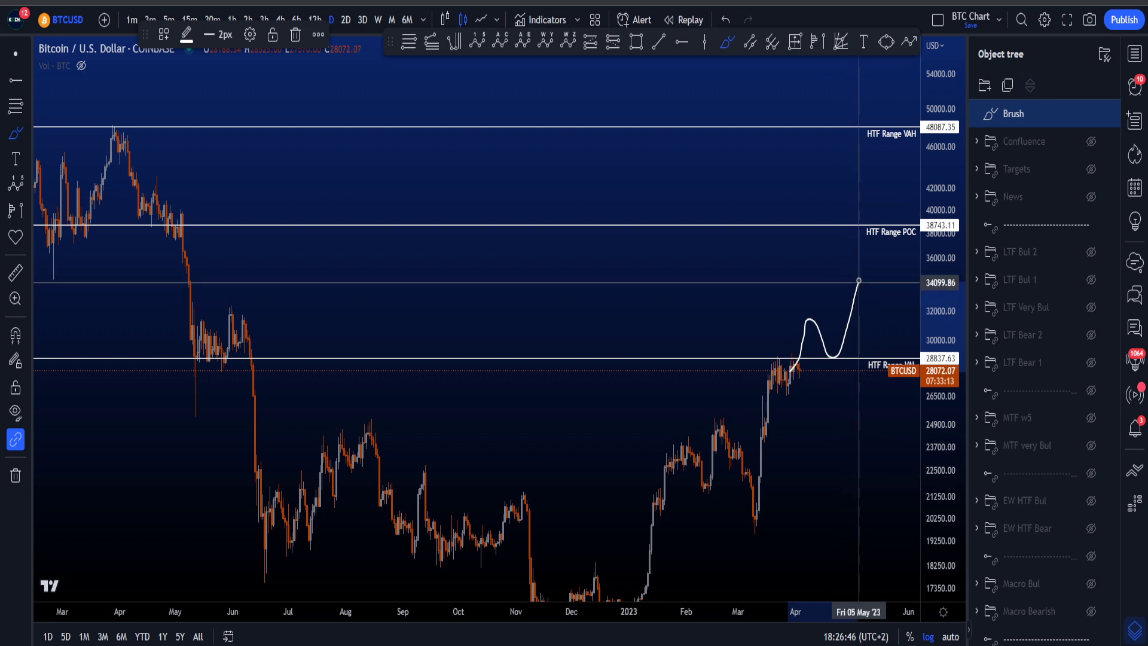
mouse_move(864, 261)
mouse_down()
mouse_move(861, 227)
mouse_move(902, 208)
mouse_up()
mouse_move(921, 245)
mouse_down()
mouse_move(854, 244)
mouse_move(861, 213)
mouse_move(867, 248)
mouse_up()
key(ctrl+z)
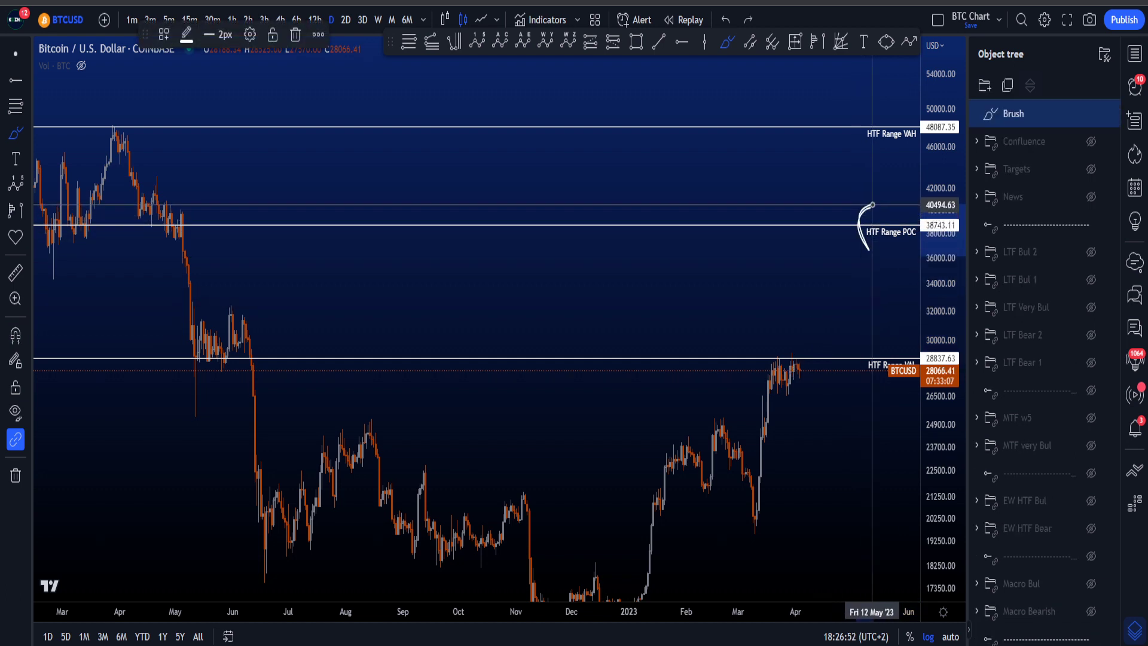
key(ctrl+z)
Brush a rise from HTF Range POC to VAH and a drop from POC to VAL, undoing each stroke.
drag(818, 220, 861, 134)
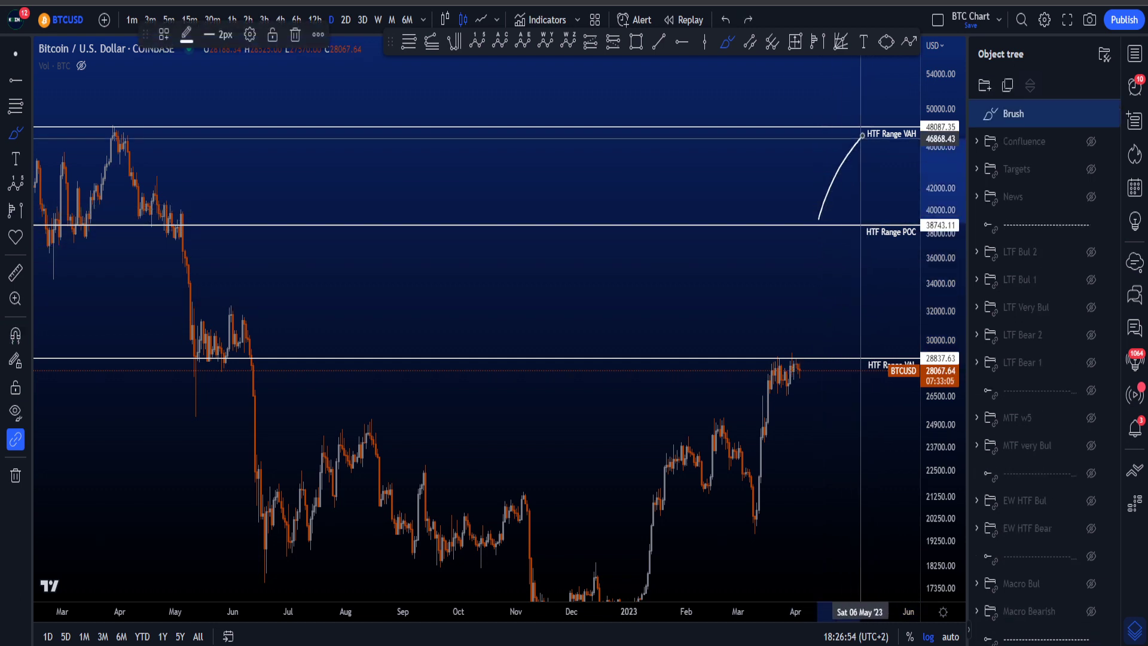
key(ctrl+z)
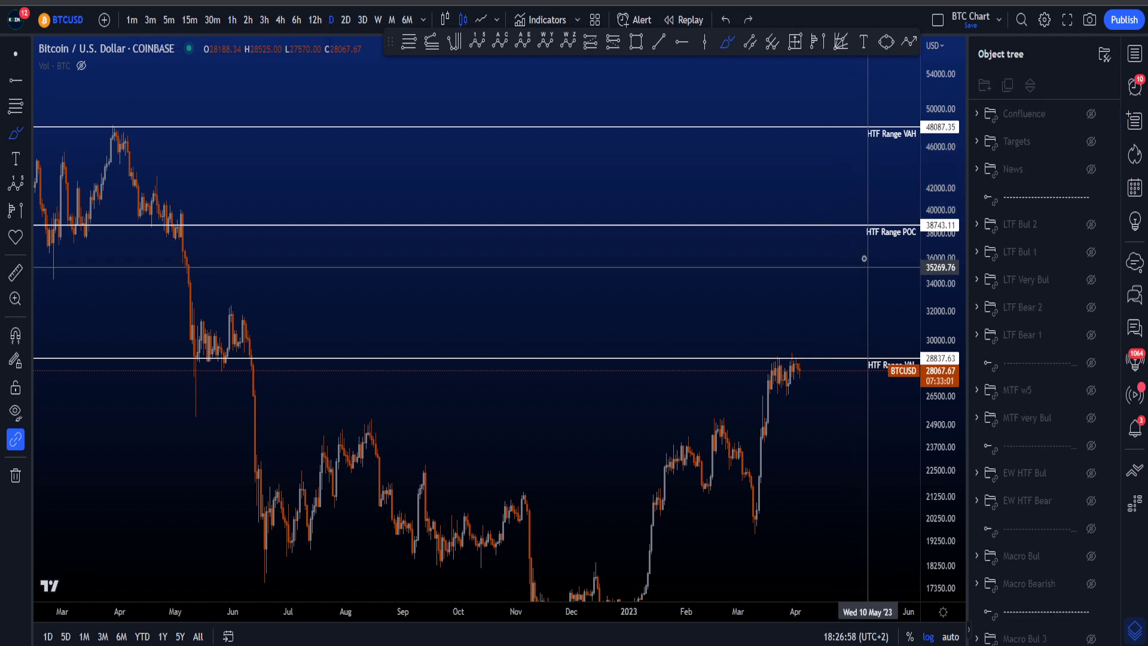
mouse_move(776, 232)
mouse_down()
mouse_move(816, 246)
mouse_move(843, 336)
mouse_up()
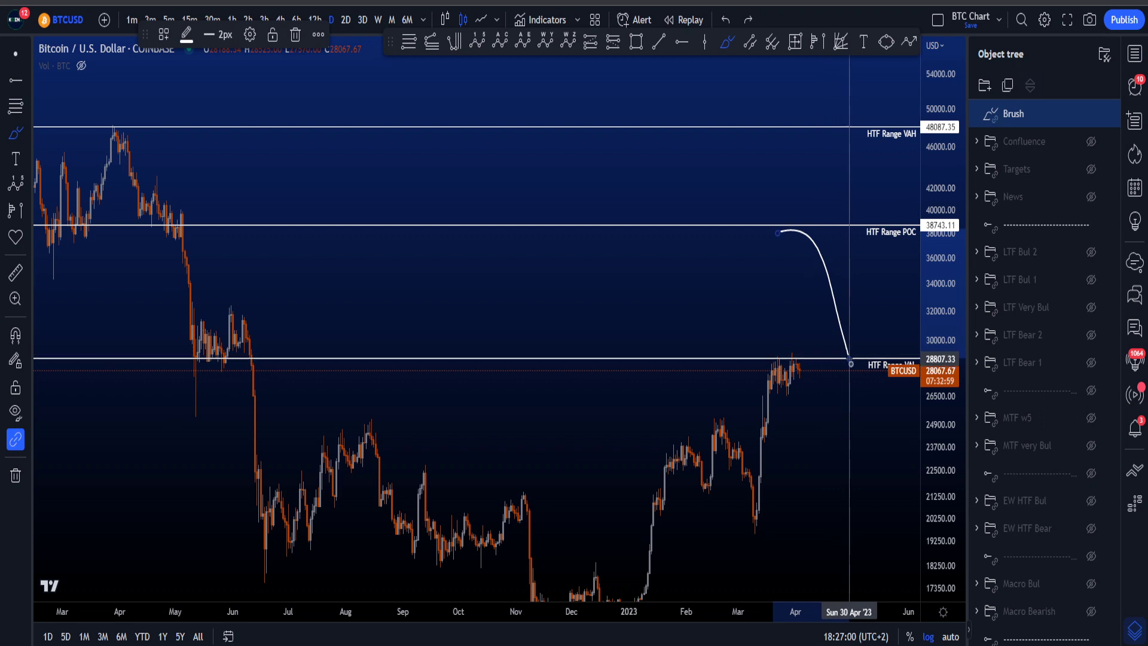
key(ctrl+z)
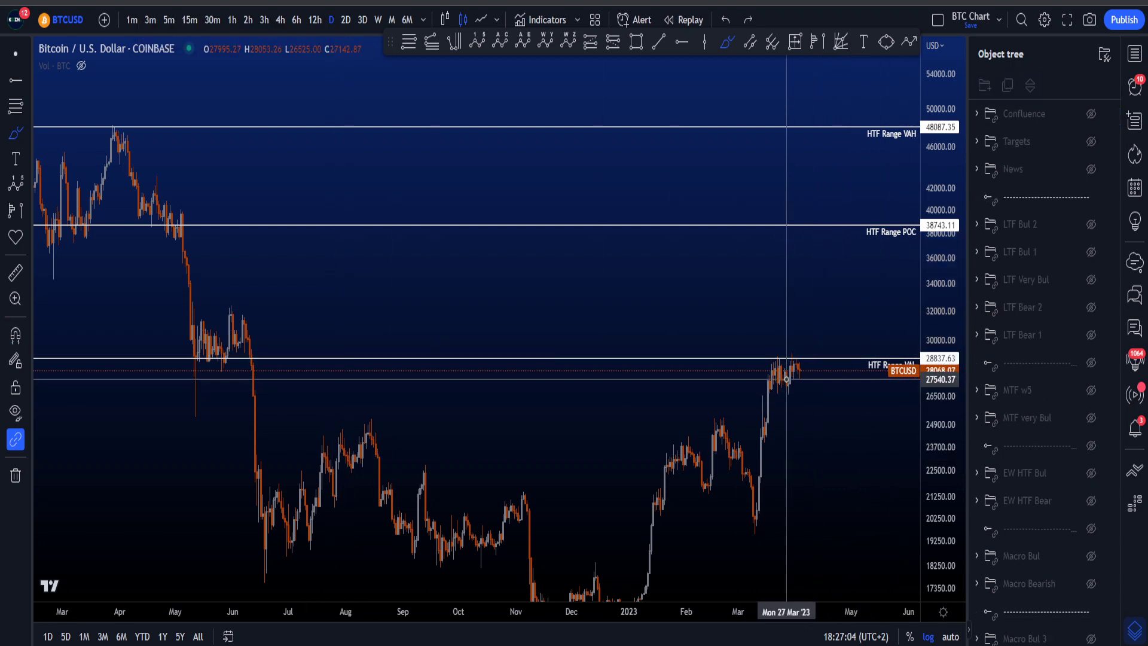
Brush a breakout path above HTF Range VAL and a circle around the May to June 2022 consolidation, undoing each.
drag(787, 379, 801, 336)
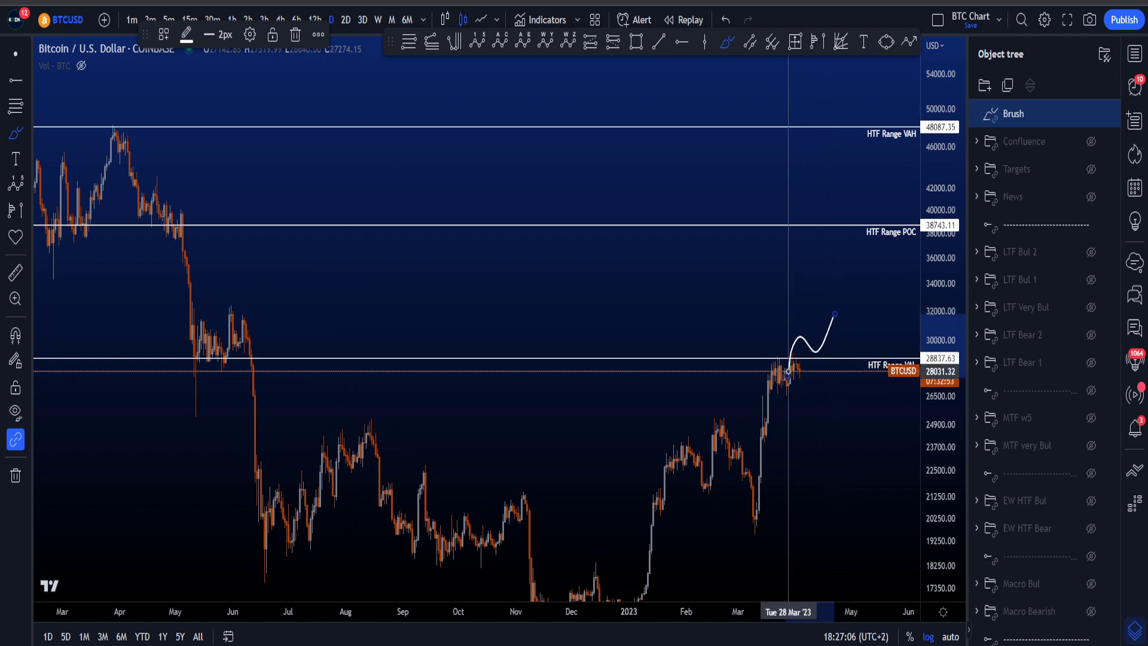
key(ctrl+z)
mouse_move(240, 298)
mouse_down()
mouse_move(173, 288)
mouse_move(173, 299)
mouse_up()
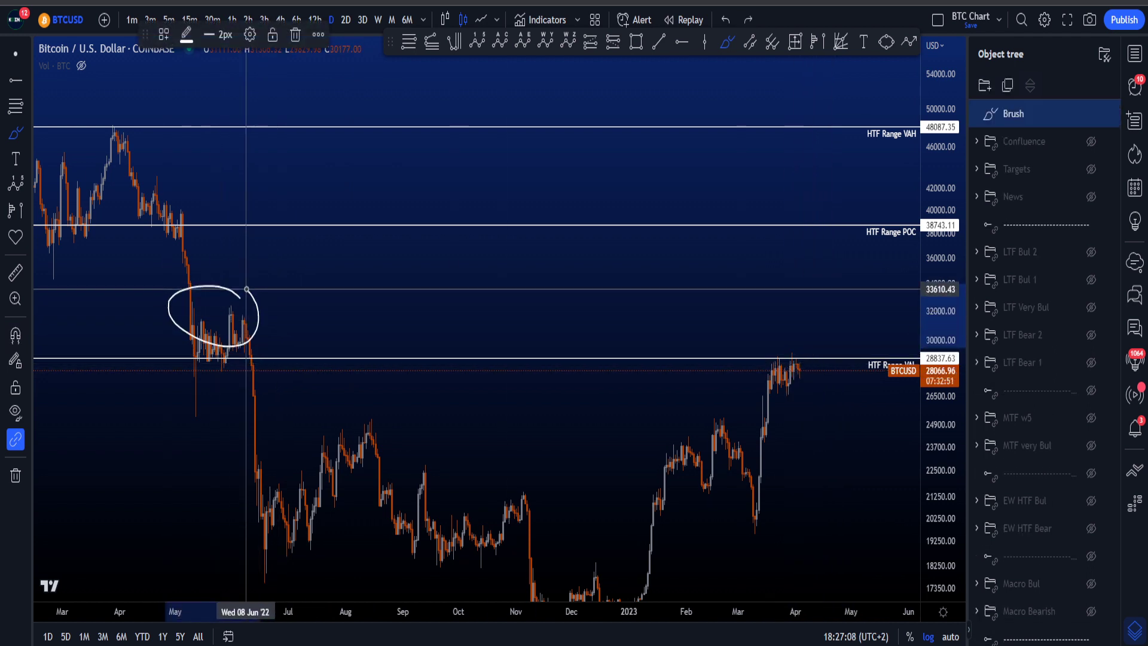
key(ctrl+z)
Brush a mark at the HTF Range POC level and undo it.
drag(859, 225, 868, 248)
key(ctrl+z)
Switch the chart to the 3-hour timeframe and zoom in on the late March to early April candles below HTF Range VAL.
drag(945, 497, 945, 456)
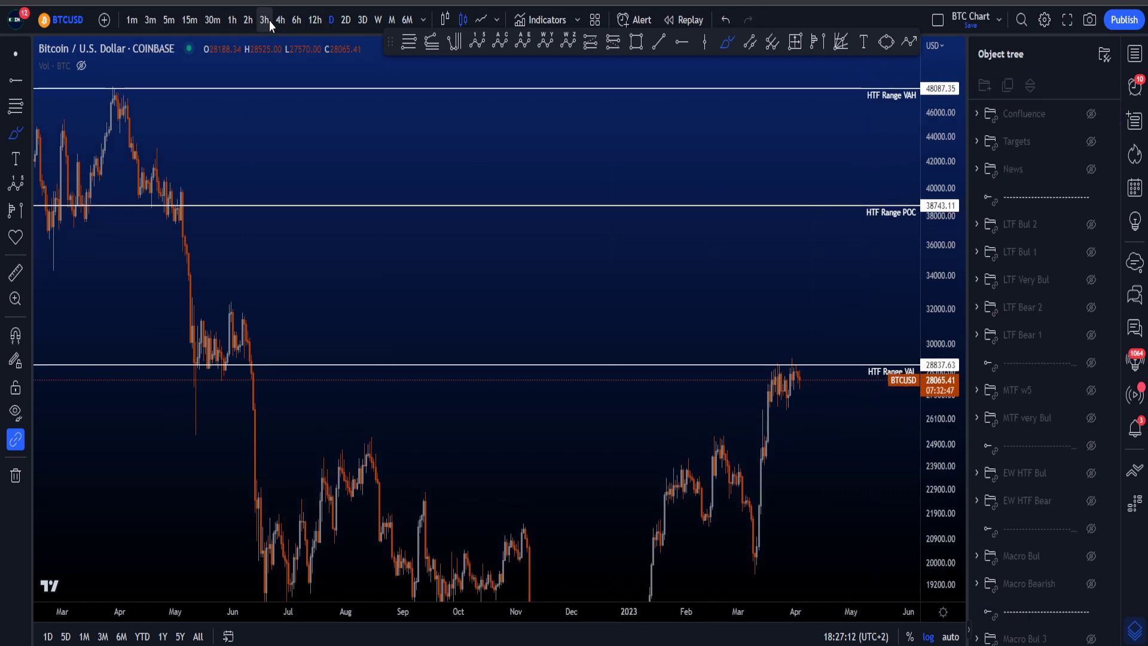
click(269, 21)
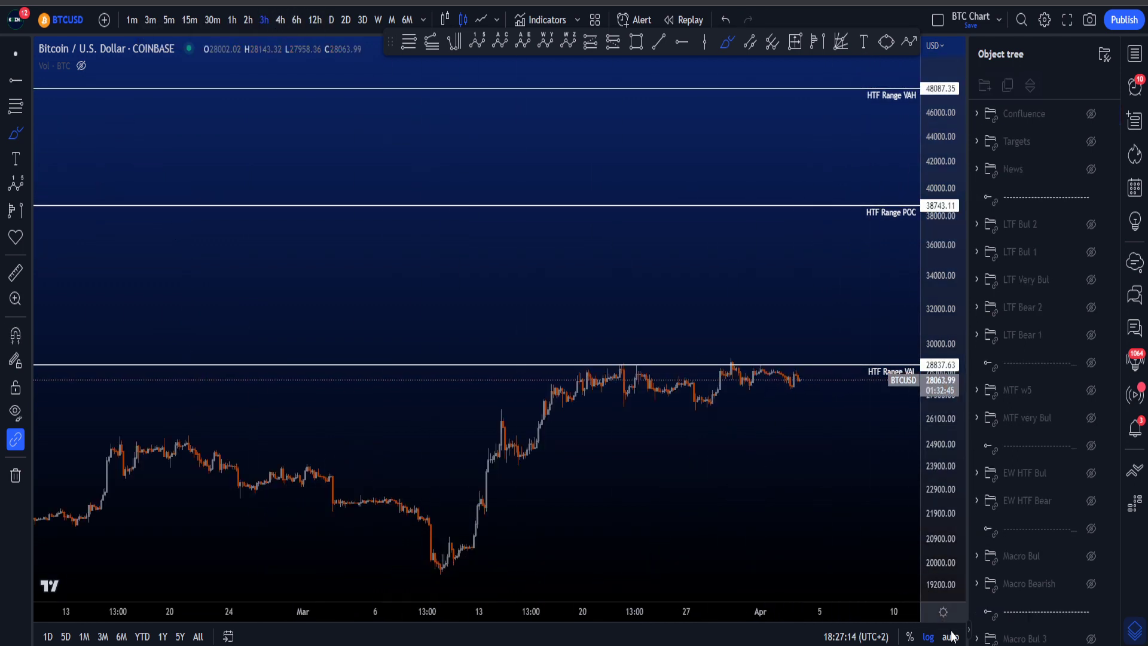
scroll(700, 352, up, 4)
scroll(808, 133, up, 3)
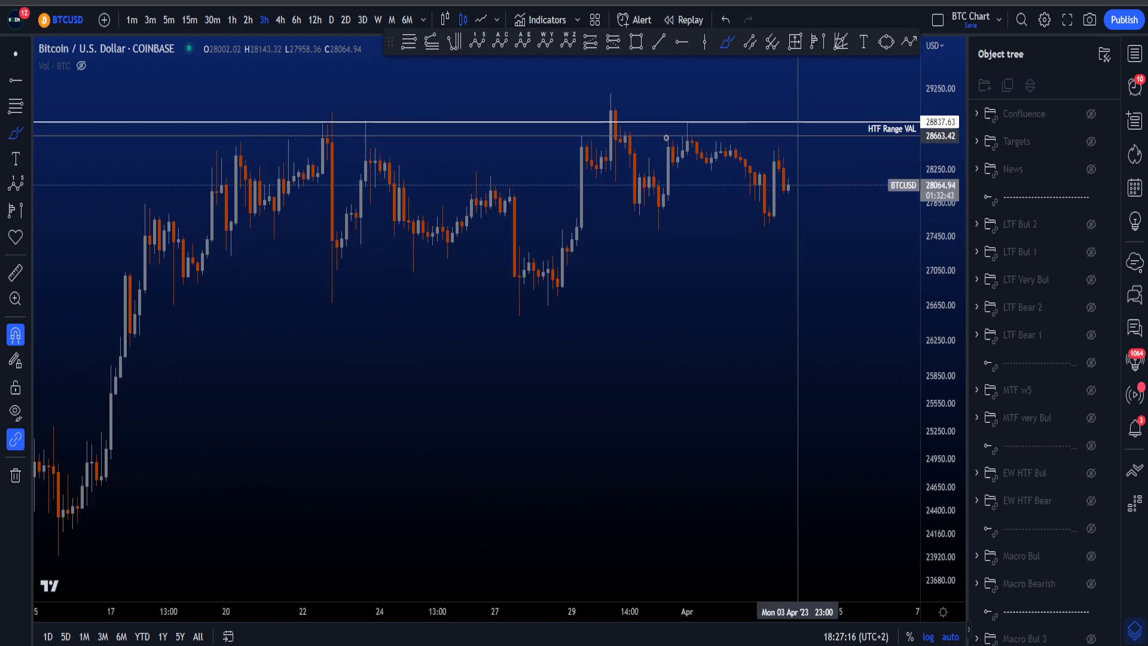
Switch the chart to the 1-hour timeframe and frame the mid-March to early April candles around HTF Range VAL.
click(232, 20)
scroll(807, 359, up, 5)
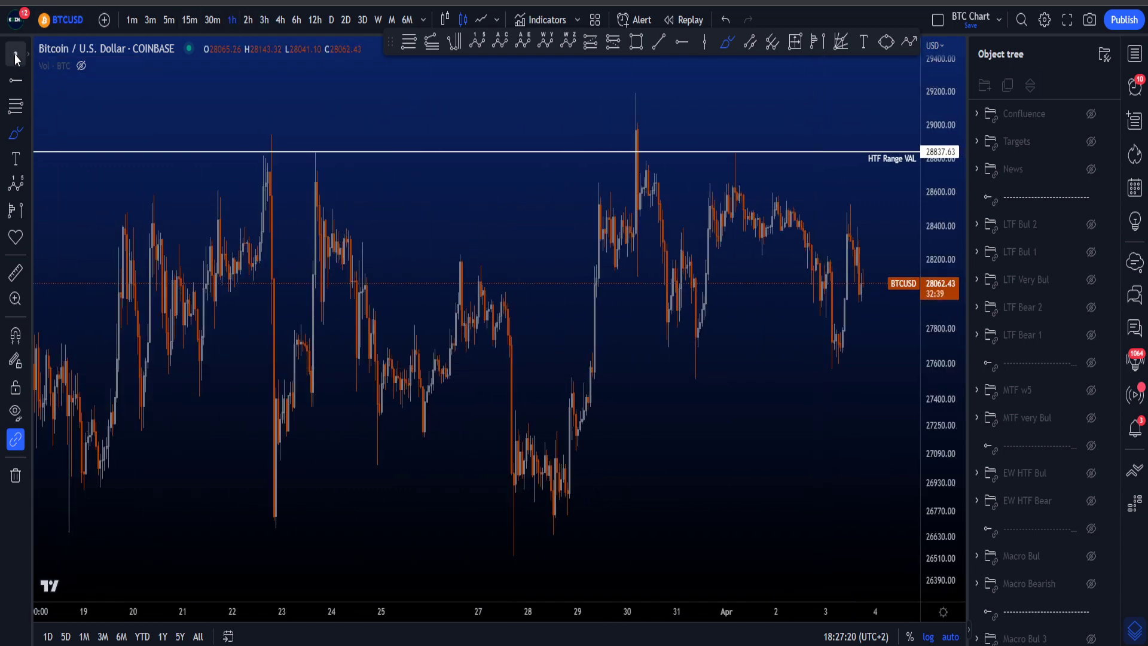
scroll(830, 407, up, 5)
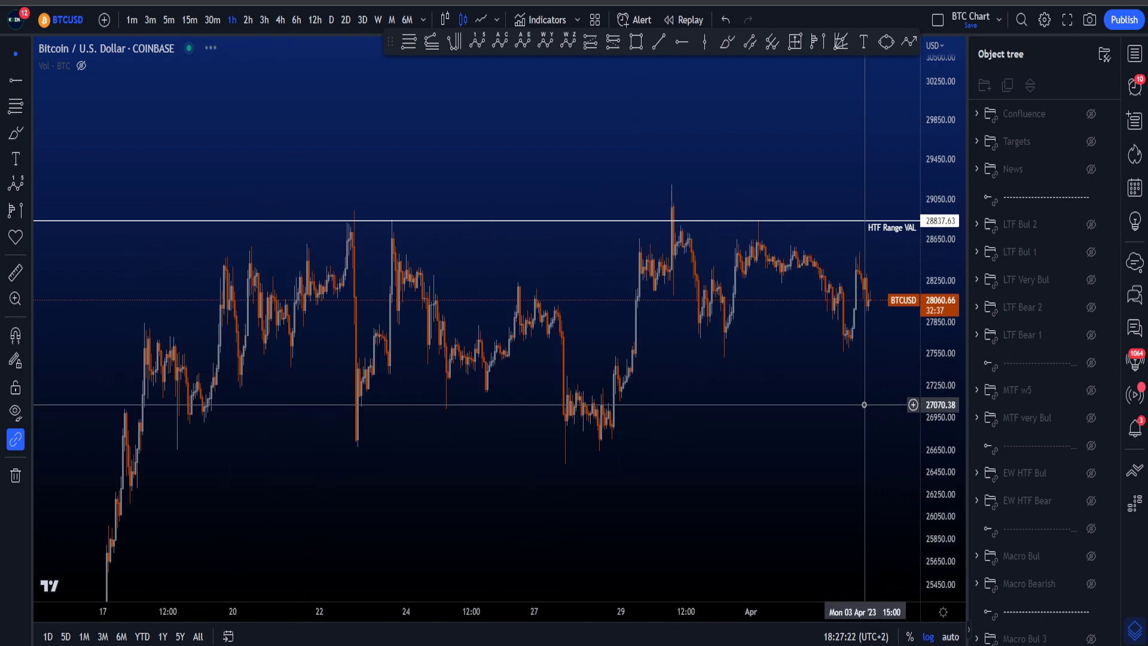
drag(926, 369, 927, 391)
drag(874, 425, 863, 424)
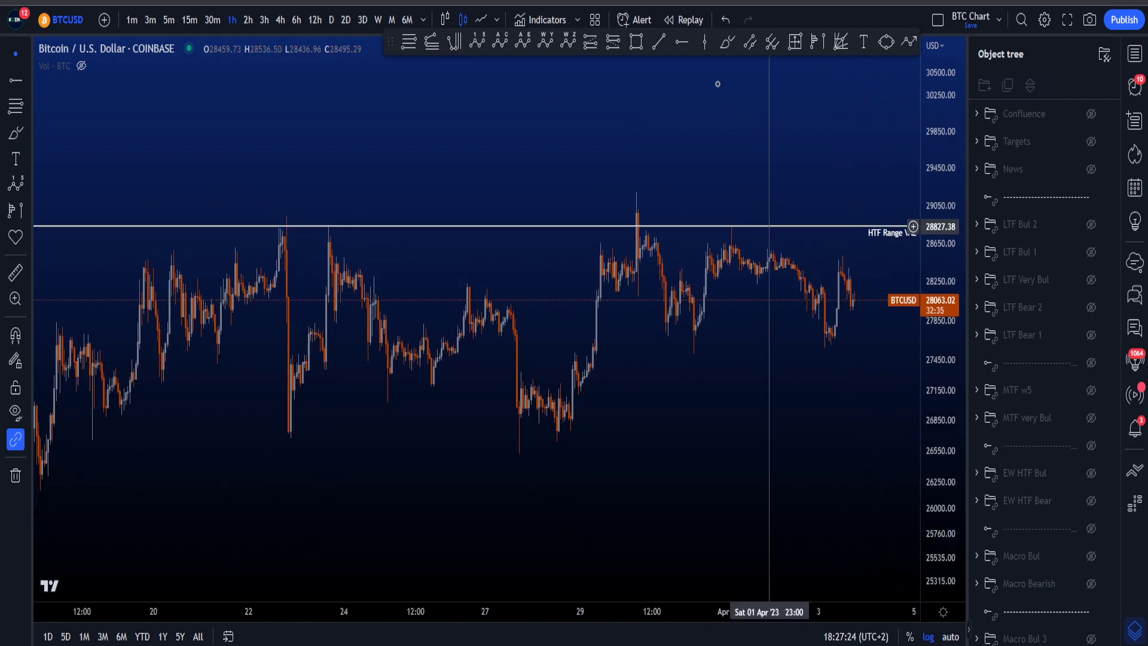
Brush the 20 to 22 March rise, a vertical drop, and a box around the consolidation below HTF Range VAL, undoing each.
click(727, 42)
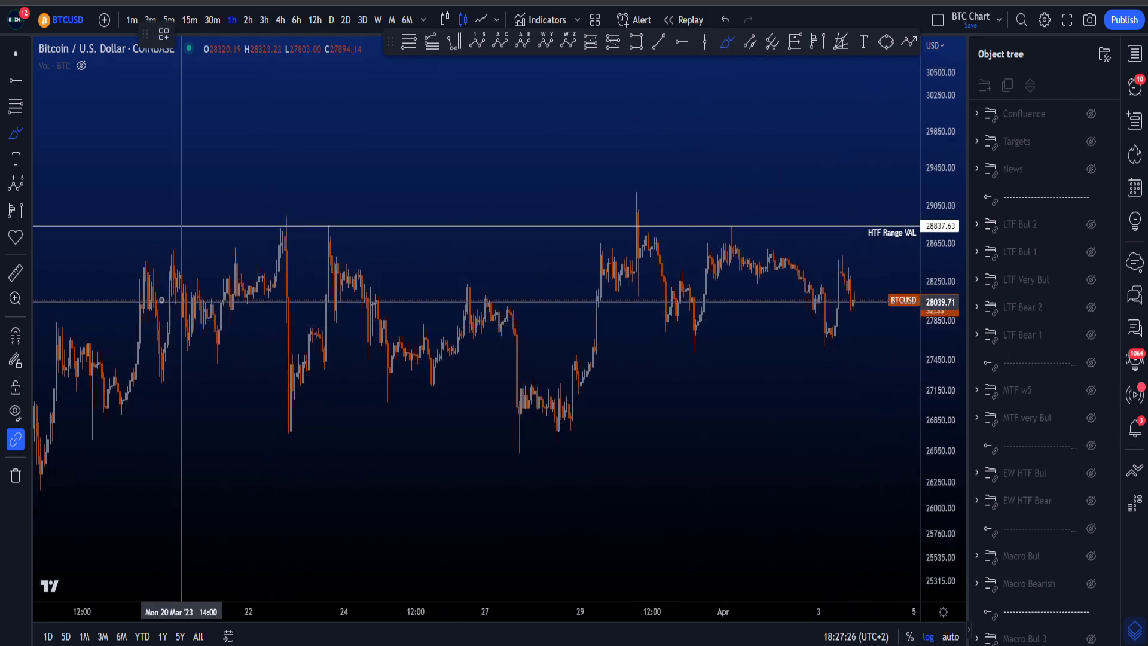
mouse_move(144, 338)
mouse_down()
mouse_move(174, 263)
mouse_move(216, 311)
mouse_move(261, 238)
mouse_up()
key(ctrl+z)
drag(288, 194, 287, 456)
key(ctrl+z)
mouse_move(276, 333)
mouse_down()
mouse_move(104, 242)
mouse_move(76, 396)
mouse_move(284, 353)
mouse_up()
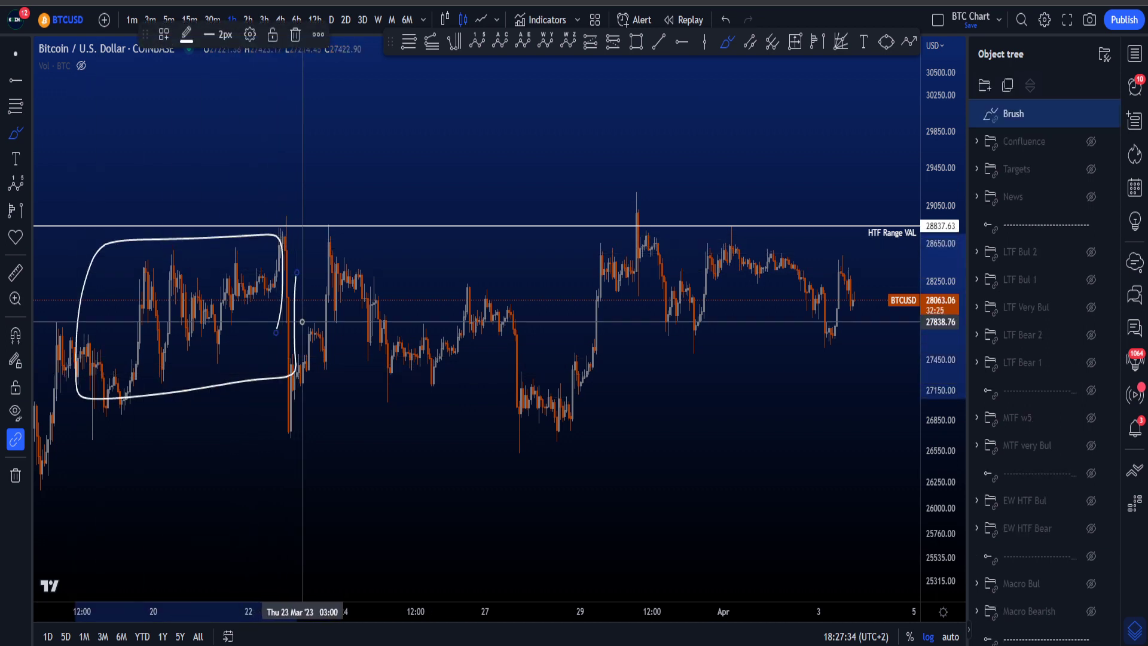
key(ctrl+z)
Brush the 22 March drop from HTF Range VAL and the rebound toward that level on 23 March, undoing each stroke.
drag(285, 225, 294, 456)
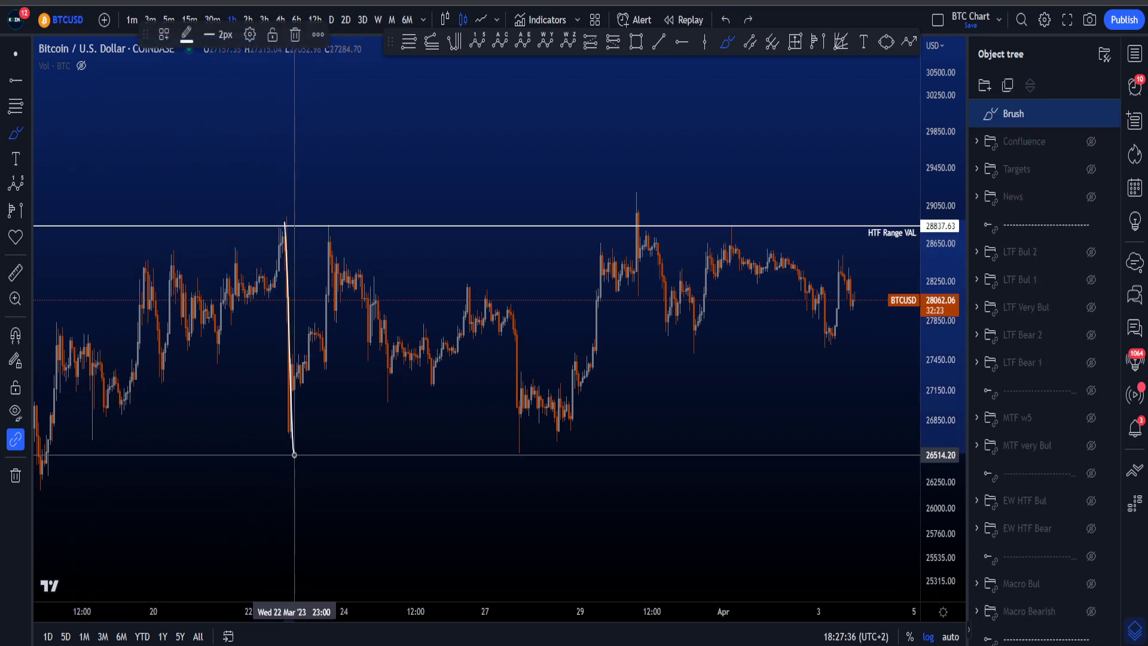
key(ctrl+z)
mouse_move(286, 410)
mouse_down()
mouse_move(310, 365)
mouse_move(329, 237)
mouse_up()
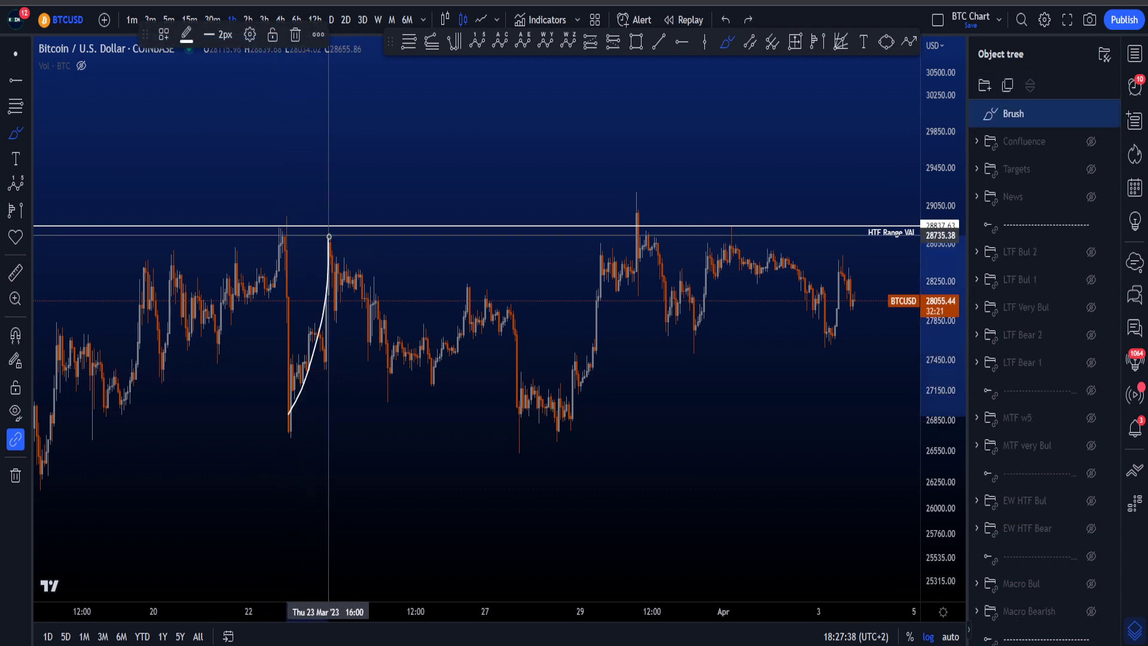
key(ctrl+z)
mouse_move(290, 415)
mouse_down()
mouse_move(330, 311)
mouse_move(346, 200)
mouse_up()
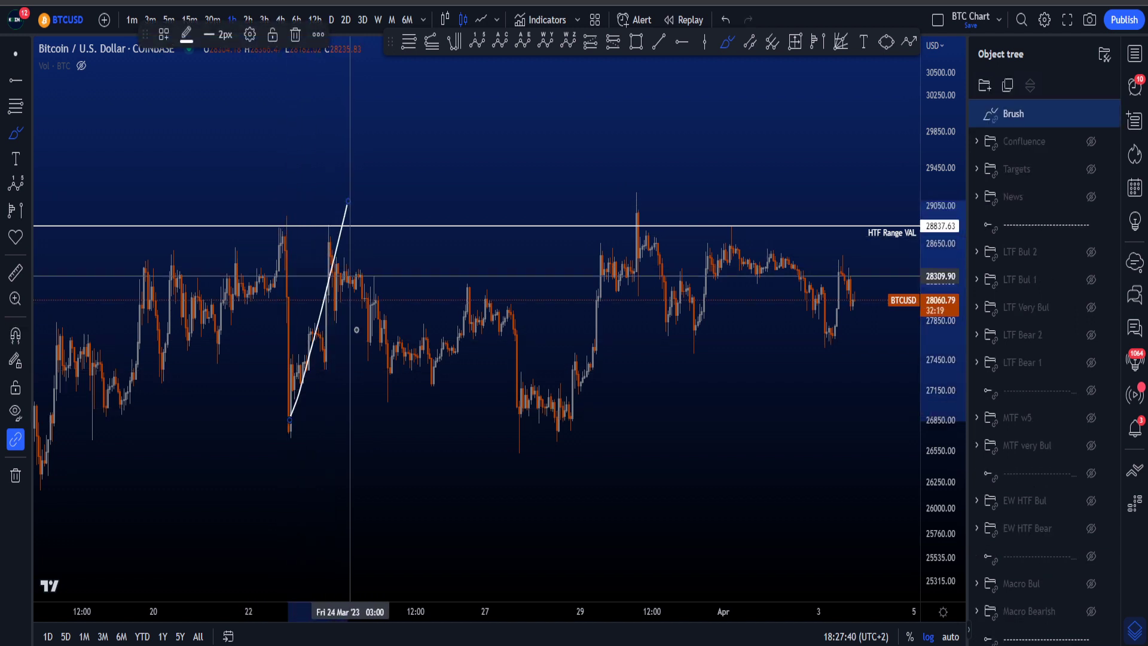
key(ctrl+z)
Brush the descending move from the 23 March high to the 27 to 28 March lows and undo the strokes.
mouse_move(327, 248)
mouse_down()
mouse_move(339, 314)
mouse_move(376, 298)
mouse_move(413, 341)
mouse_move(451, 314)
mouse_move(487, 311)
mouse_move(526, 435)
mouse_up()
key(ctrl+z)
drag(331, 242, 544, 423)
drag(331, 290, 530, 414)
key(ctrl+z)
key(ctrl+z)
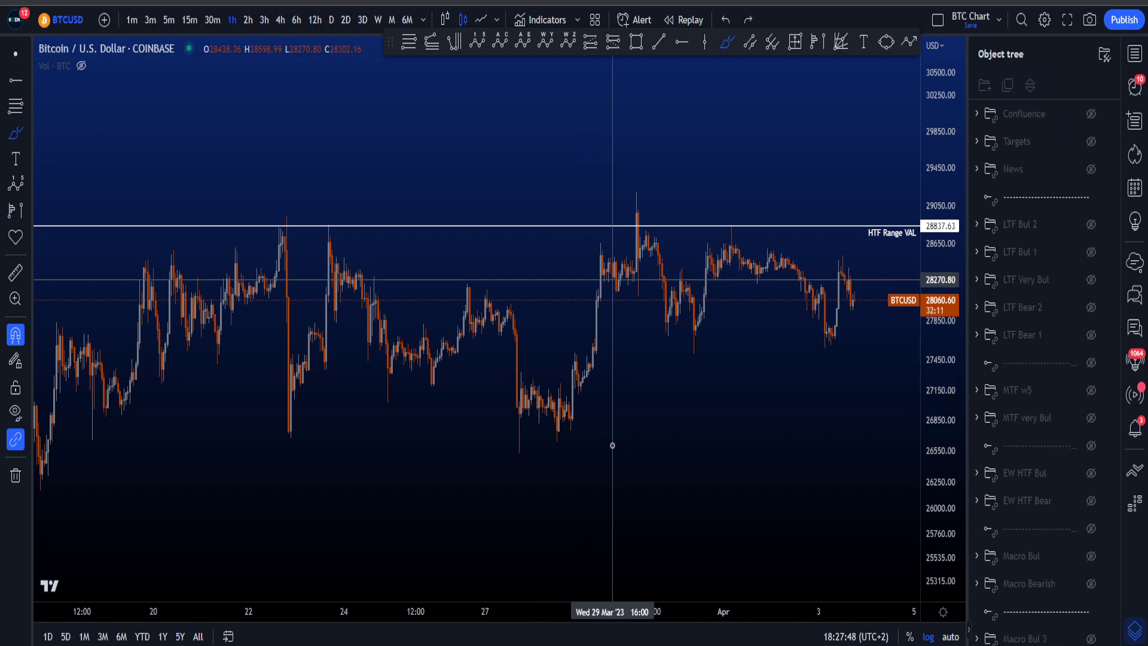
Brush an outline around the 28 March consolidation and a rise from it toward HTF Range VAL on 30 March, undoing each.
mouse_move(515, 387)
mouse_down()
mouse_move(532, 388)
mouse_move(567, 429)
mouse_move(576, 359)
mouse_move(555, 374)
mouse_move(578, 439)
mouse_move(513, 374)
mouse_up()
key(ctrl+z)
key(ctrl+z)
key(ctrl+z)
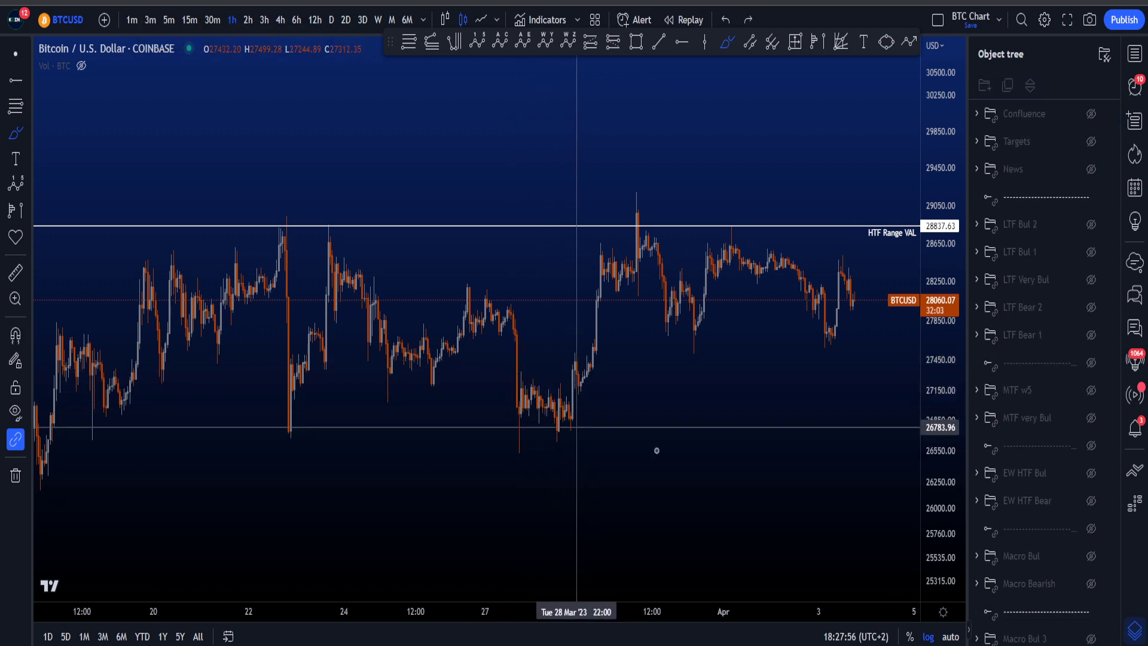
scroll(625, 436, up, 2)
mouse_move(560, 452)
mouse_down()
mouse_move(550, 372)
mouse_move(500, 379)
mouse_move(549, 461)
mouse_up()
key(ctrl+z)
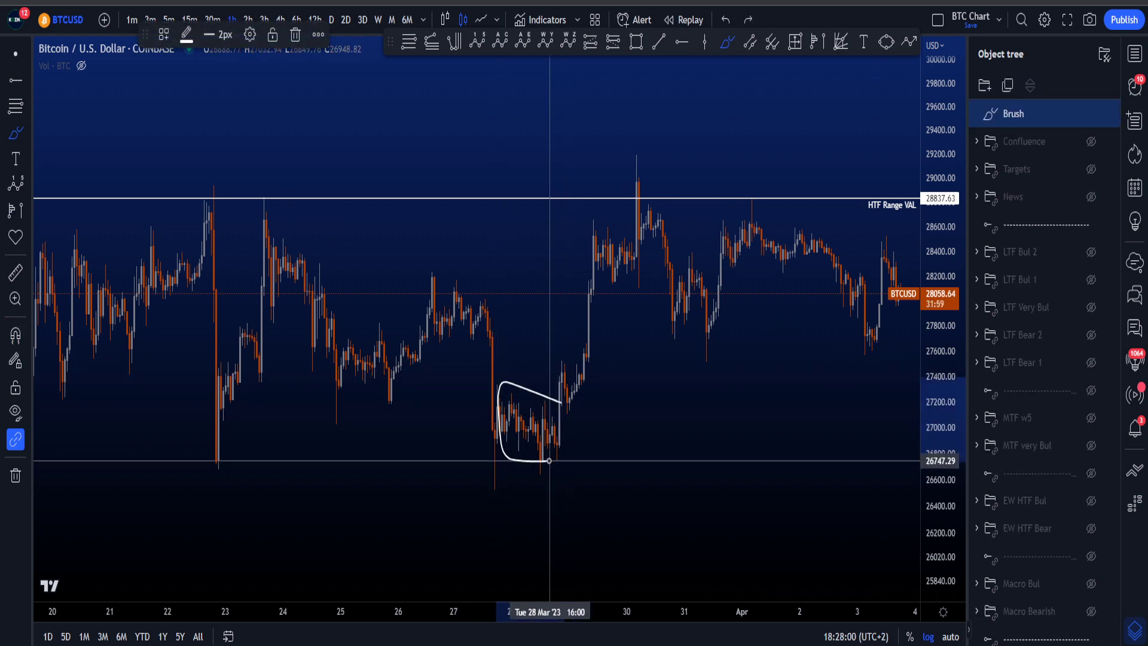
key(ctrl+z)
mouse_move(558, 410)
mouse_down()
mouse_move(582, 401)
mouse_move(646, 211)
mouse_up()
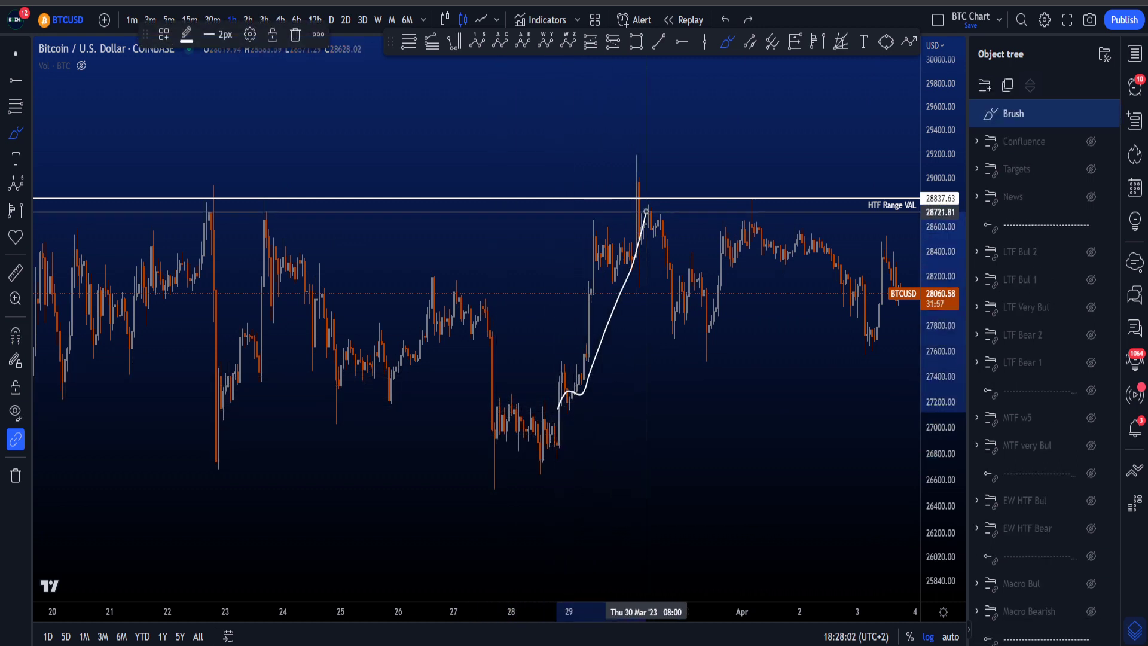
key(ctrl+z)
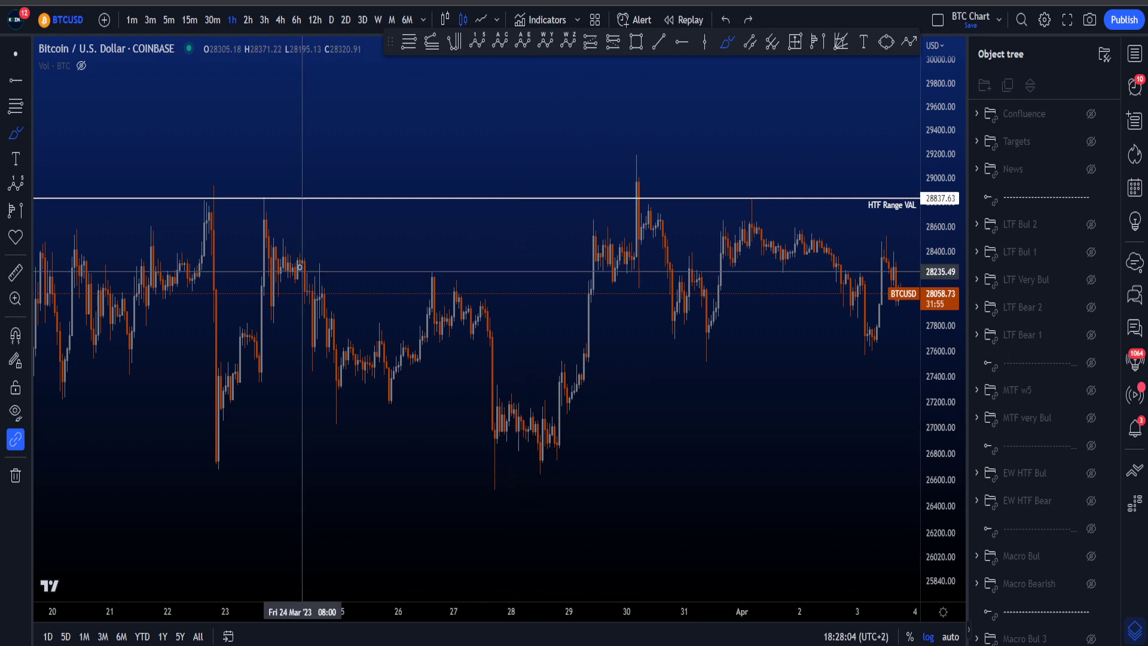
Brush marks linking the 23 March high with the 30 March rally, plus the decline to the 27 March low, undoing each.
mouse_move(262, 212)
mouse_down()
mouse_move(558, 436)
mouse_move(405, 474)
mouse_move(265, 449)
mouse_move(281, 213)
mouse_up()
mouse_move(561, 464)
mouse_down()
mouse_move(565, 351)
mouse_move(629, 157)
mouse_up()
mouse_move(650, 317)
mouse_down()
mouse_move(643, 461)
mouse_move(559, 455)
mouse_move(579, 284)
mouse_up()
key(ctrl+z)
key(ctrl+z)
key(ctrl+z)
mouse_move(258, 231)
mouse_down()
mouse_move(465, 340)
mouse_move(507, 418)
mouse_up()
key(ctrl+z)
Brush the decline from the 30 March high and the rebound from the 31 March low to HTF Range VAL, undoing each stroke.
click(14, 55)
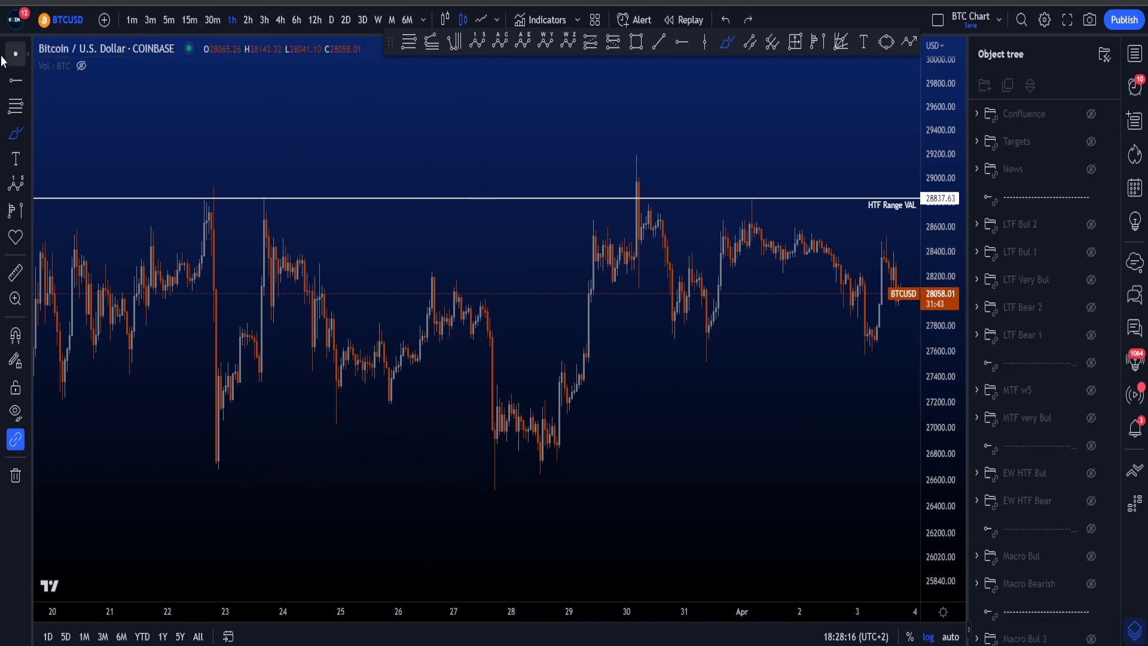
drag(737, 369, 604, 426)
scroll(795, 410, up, 3)
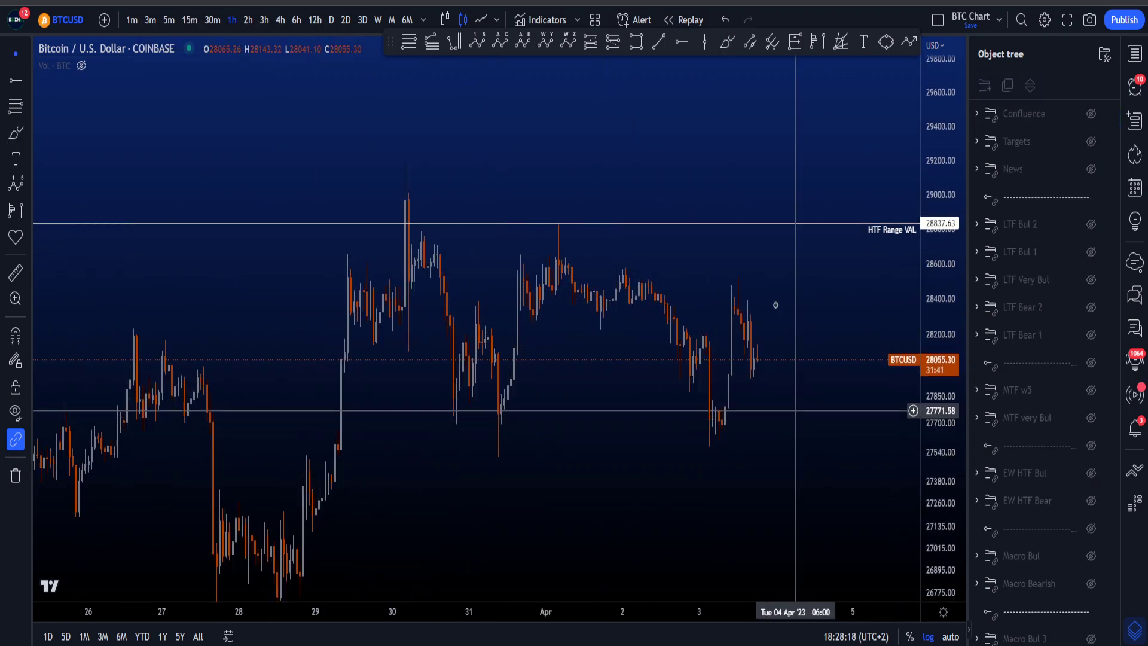
click(727, 43)
mouse_move(410, 201)
mouse_down()
mouse_move(405, 261)
mouse_move(446, 341)
mouse_up()
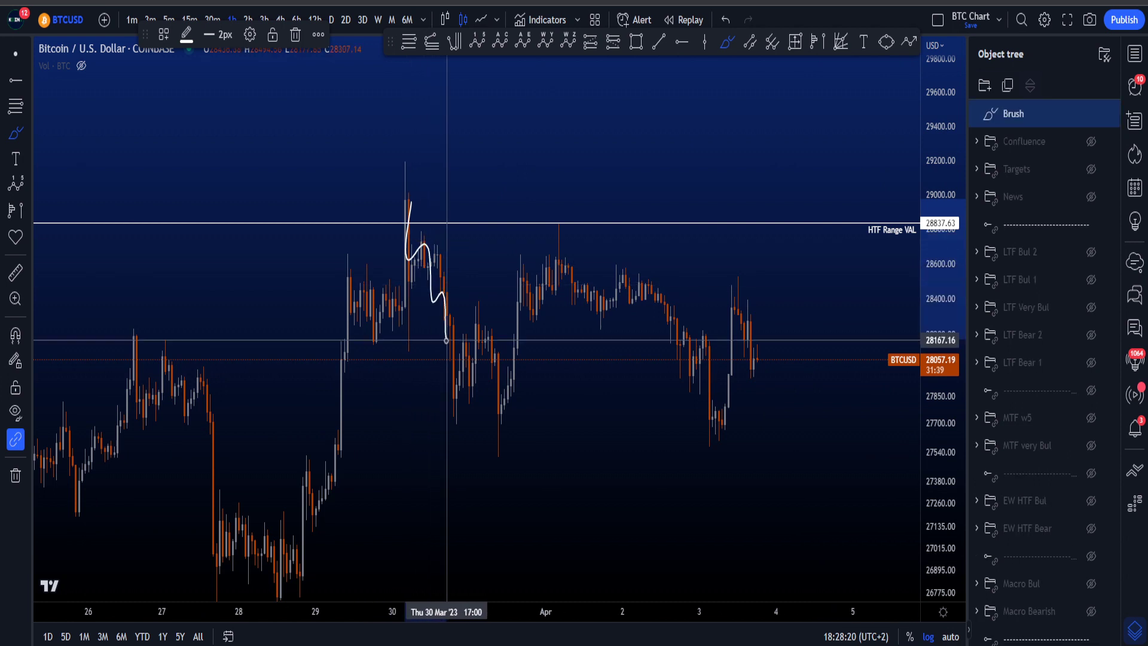
key(ctrl+z)
drag(495, 435, 556, 231)
key(ctrl+z)
drag(416, 211, 523, 444)
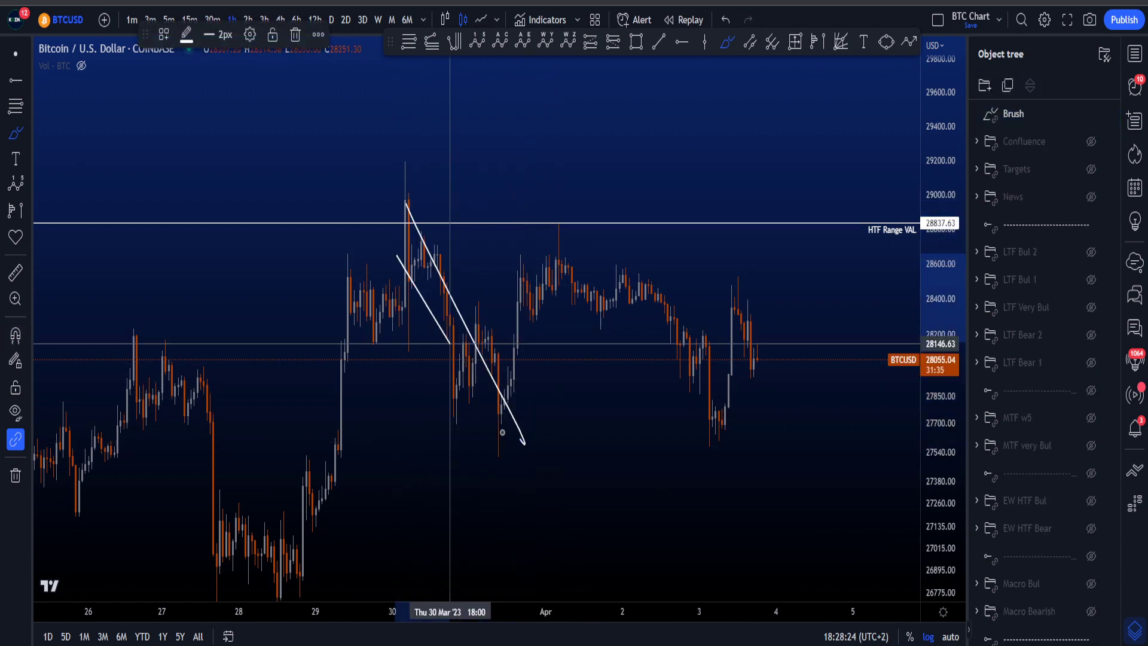
key(ctrl+z)
key(ctrl+z)
Brush the 1 to 3 April decline below HTF Range VAL and the sharp 3 April rebound, removing each stroke.
drag(559, 250, 668, 342)
drag(692, 382, 715, 423)
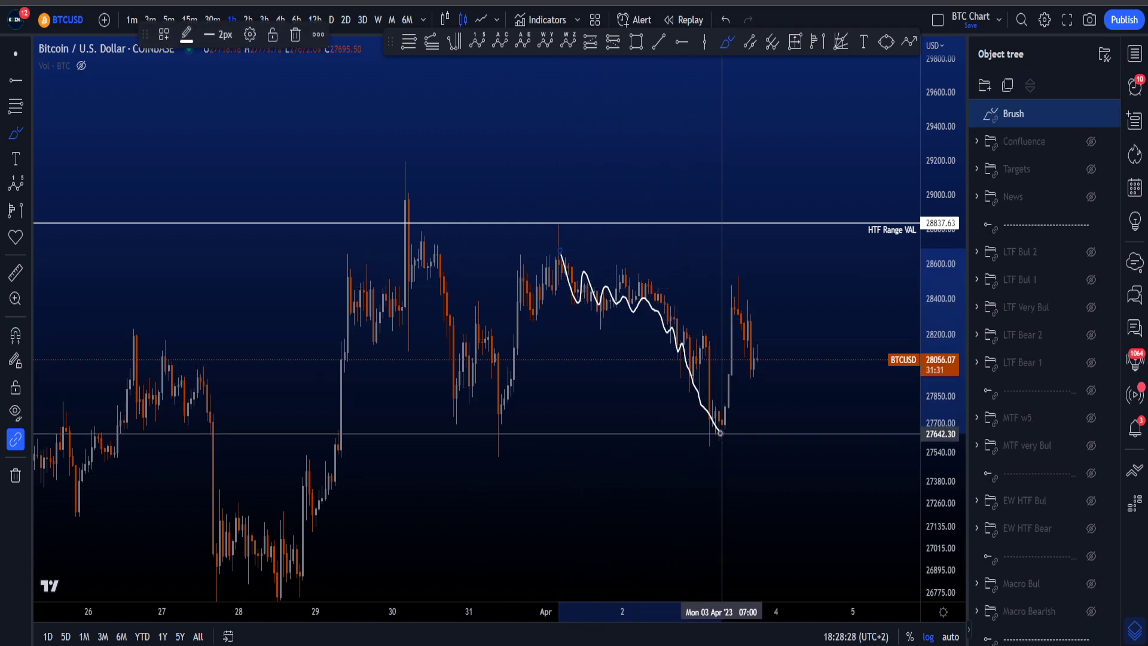
key(ctrl+z)
scroll(660, 414, up, 2)
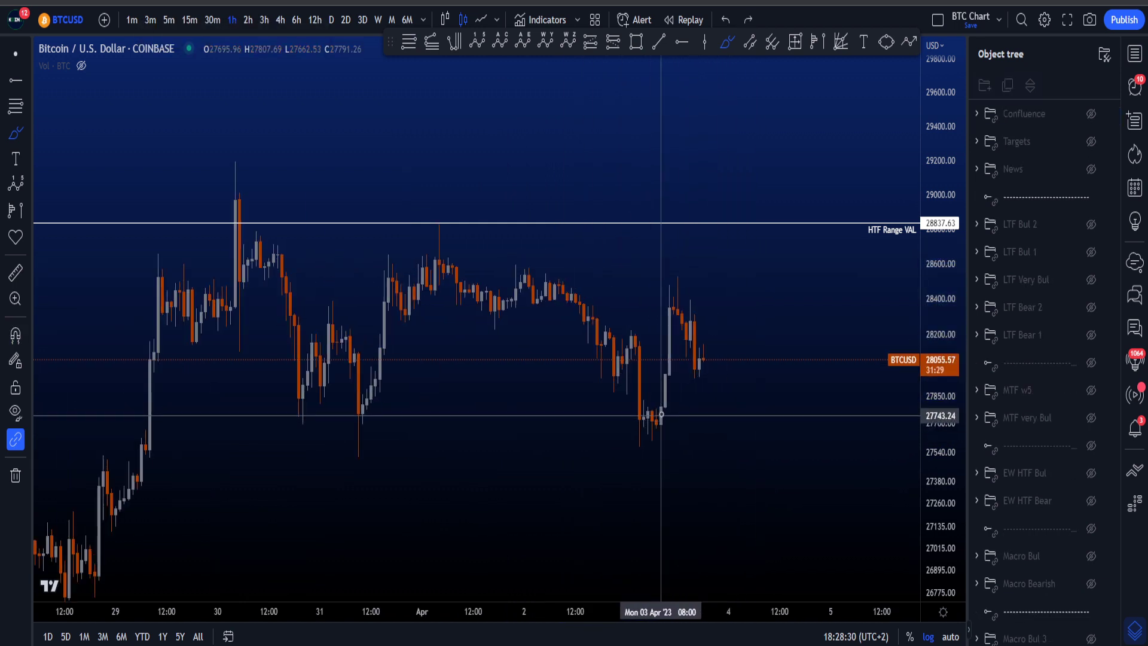
drag(654, 428, 656, 429)
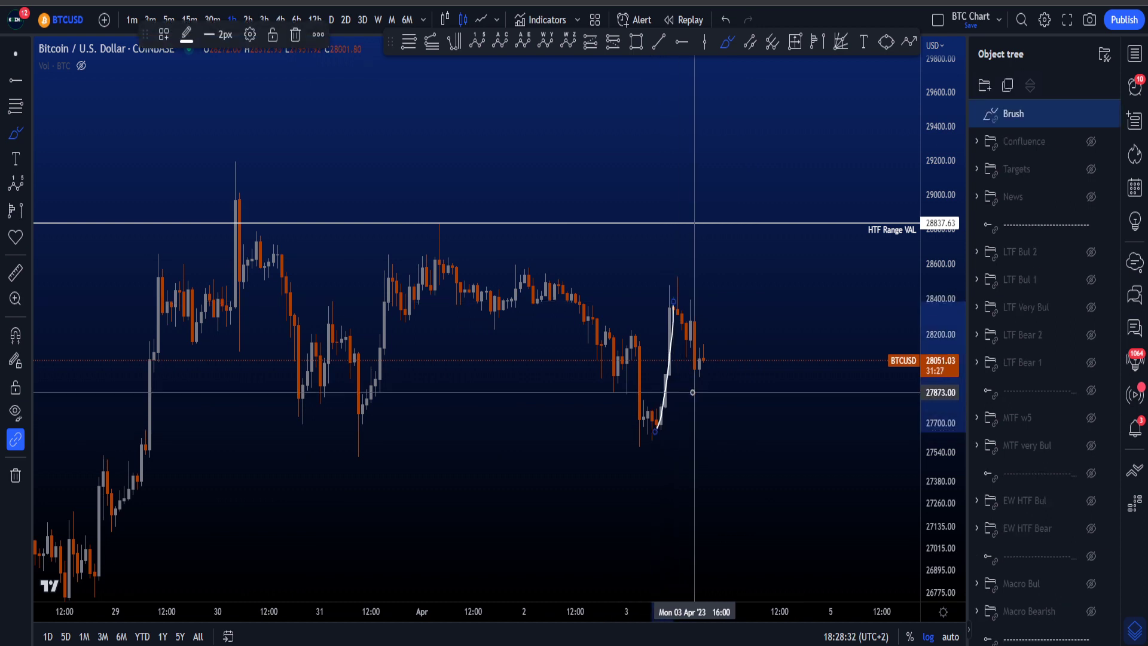
key(Delete)
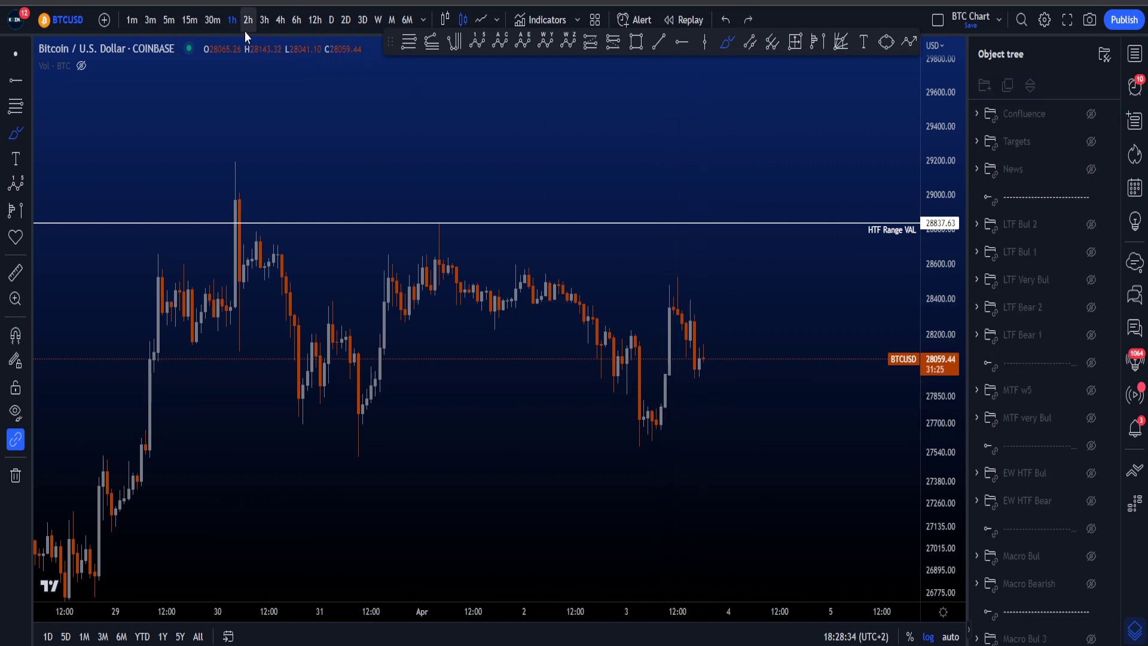
Switch the chart to the 4-hour timeframe and compress the price scale to frame the March and early April candles.
click(279, 20)
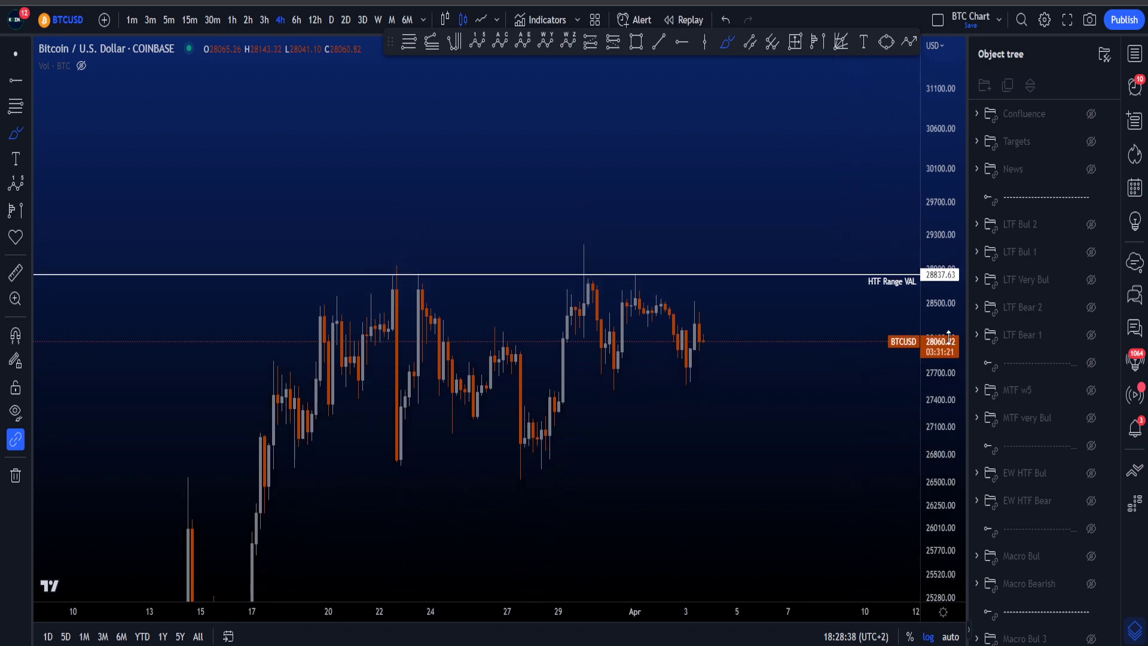
drag(949, 336, 950, 409)
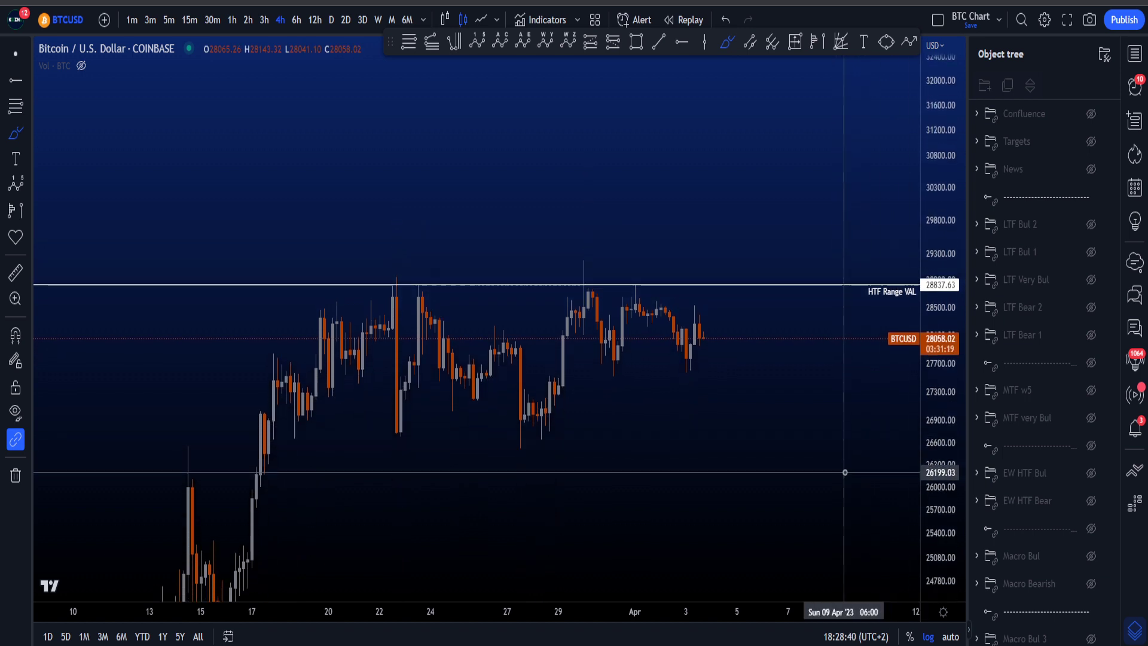
scroll(845, 472, down, 3)
drag(936, 463, 937, 498)
scroll(777, 364, up, 2)
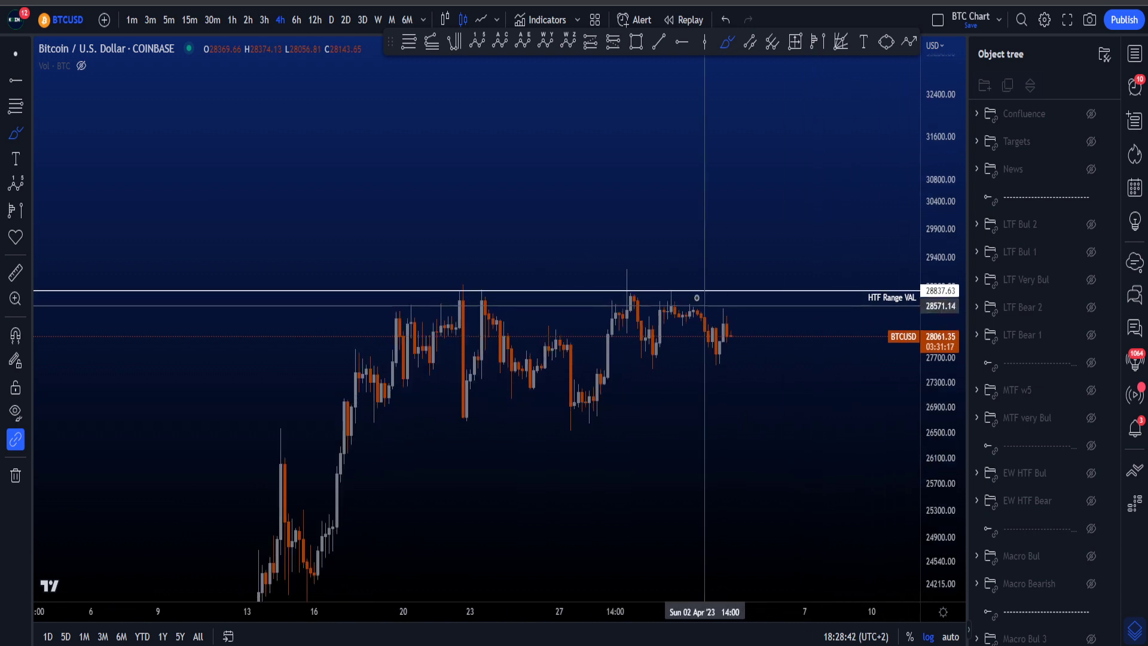
Brush loops around the 30 March to 3 April highs and marks along HTF Range VAL near 30 March, undoing each.
mouse_move(754, 275)
mouse_down()
mouse_move(616, 278)
mouse_move(691, 299)
mouse_move(641, 292)
mouse_up()
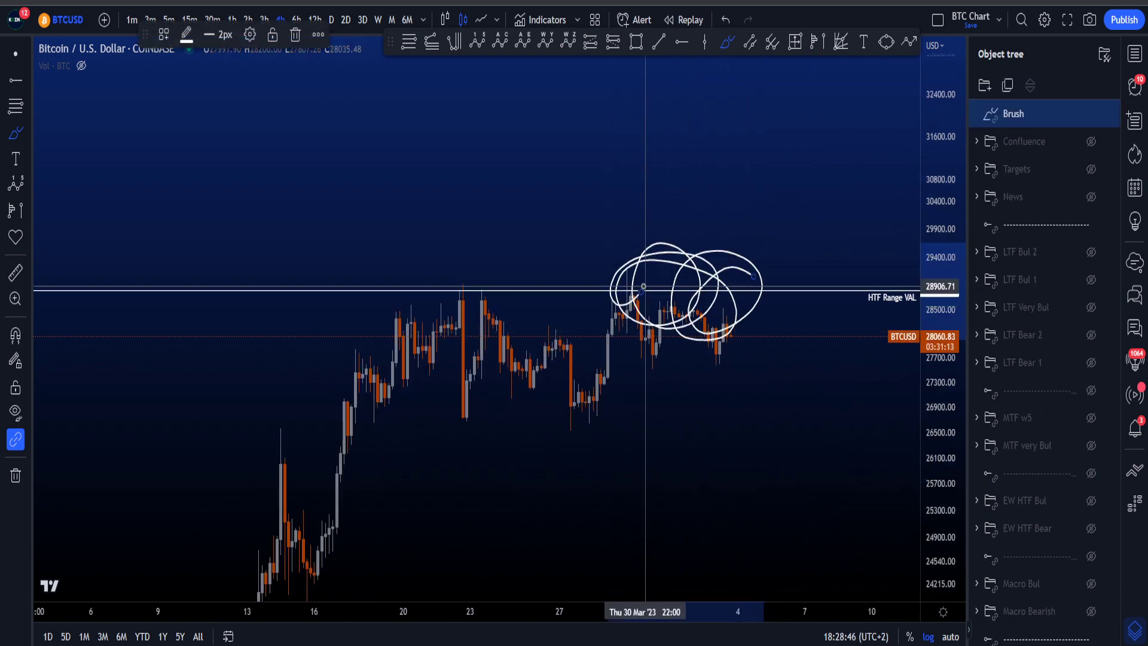
key(ctrl+z)
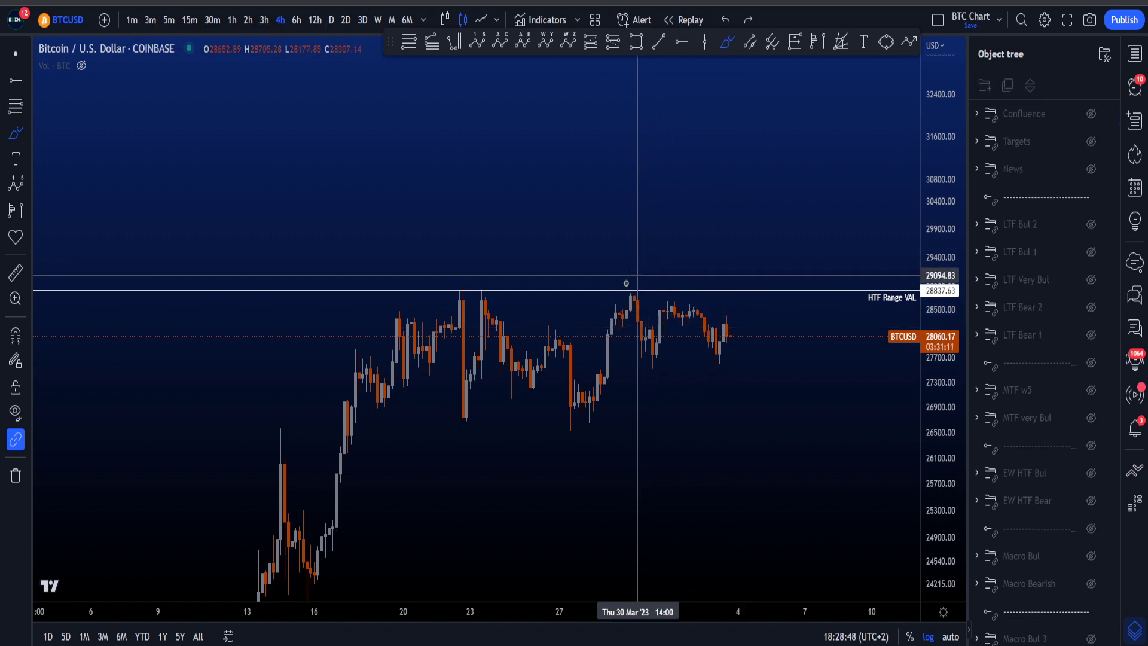
drag(635, 289, 638, 294)
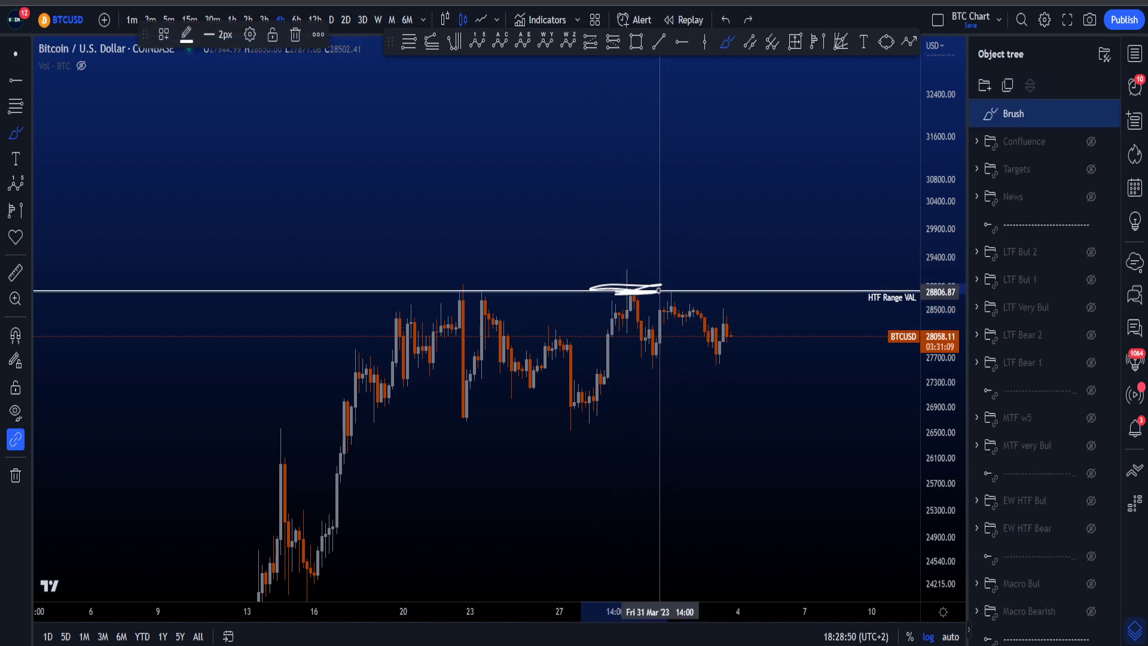
key(ctrl+z)
mouse_move(641, 287)
mouse_down()
mouse_move(676, 291)
mouse_move(604, 287)
mouse_up()
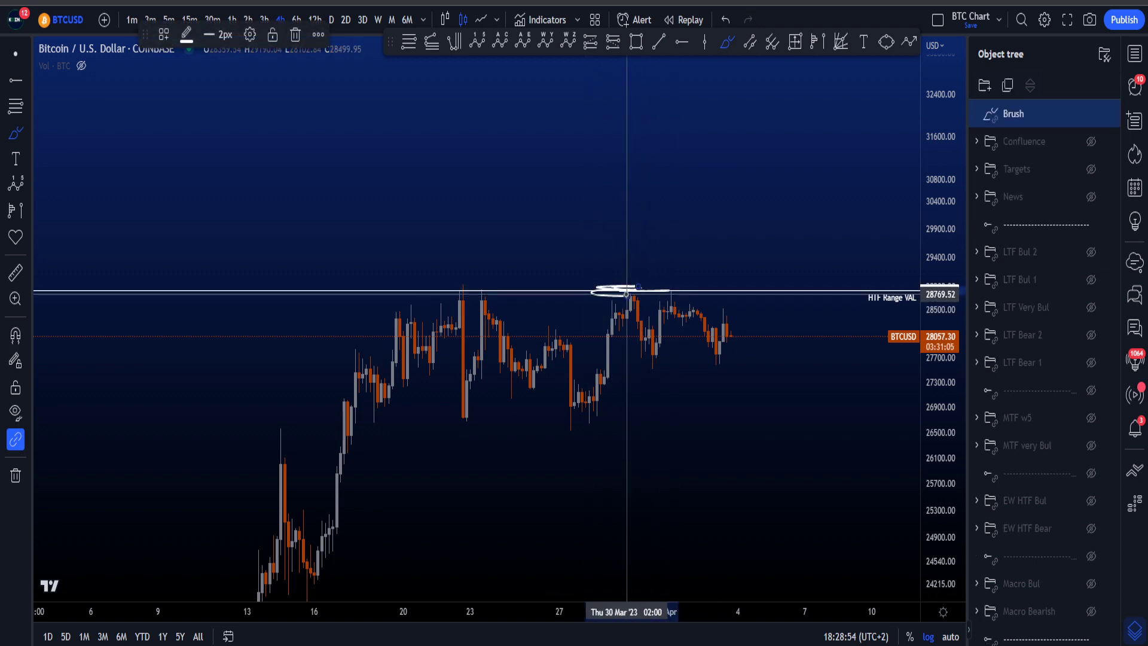
key(ctrl+z)
Stretch the price scale and brush marks above the 23 March high and at the 30 March HTF Range VAL test, undoing each.
drag(925, 410, 925, 240)
mouse_move(487, 264)
mouse_down()
mouse_move(450, 254)
mouse_move(487, 248)
mouse_up()
key(ctrl+z)
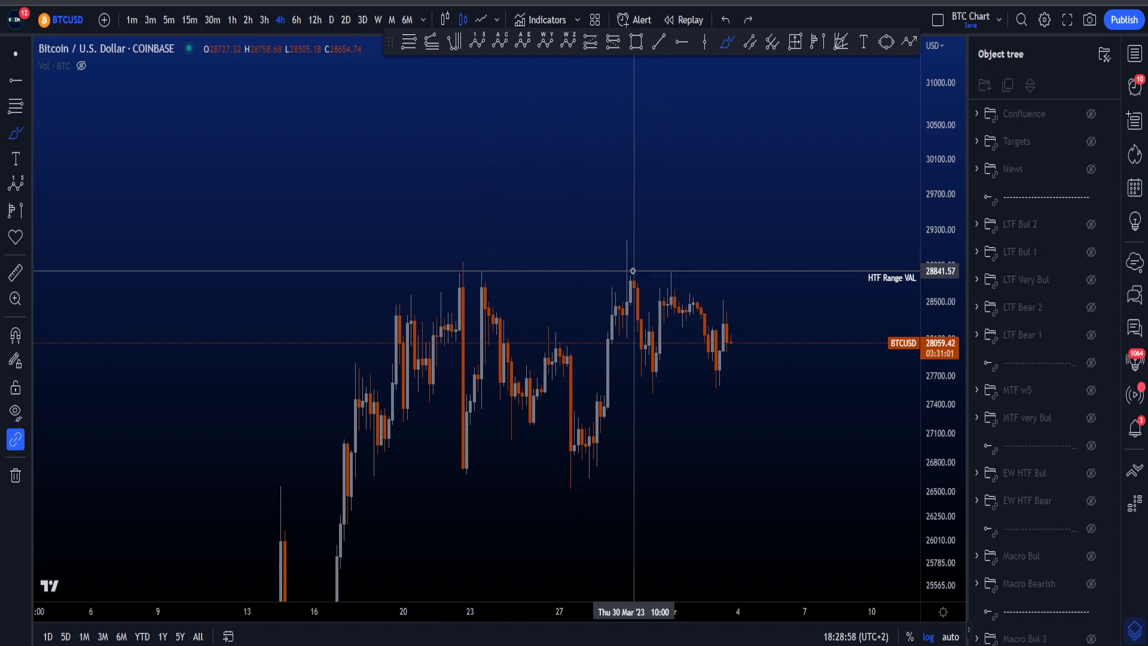
drag(634, 265, 597, 269)
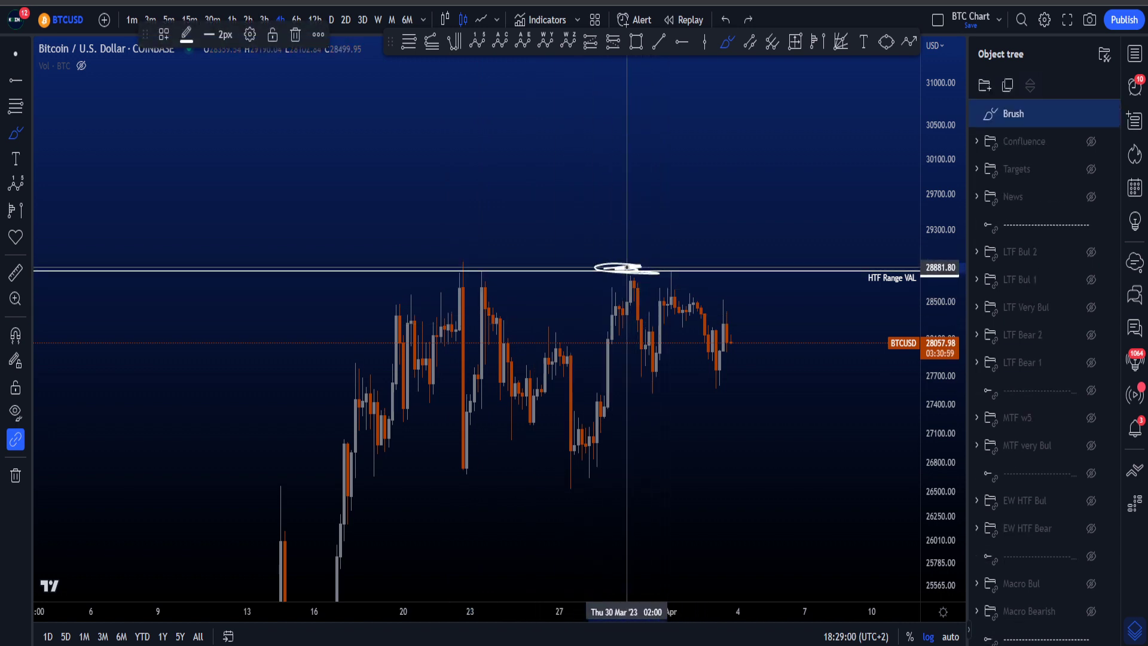
key(ctrl+z)
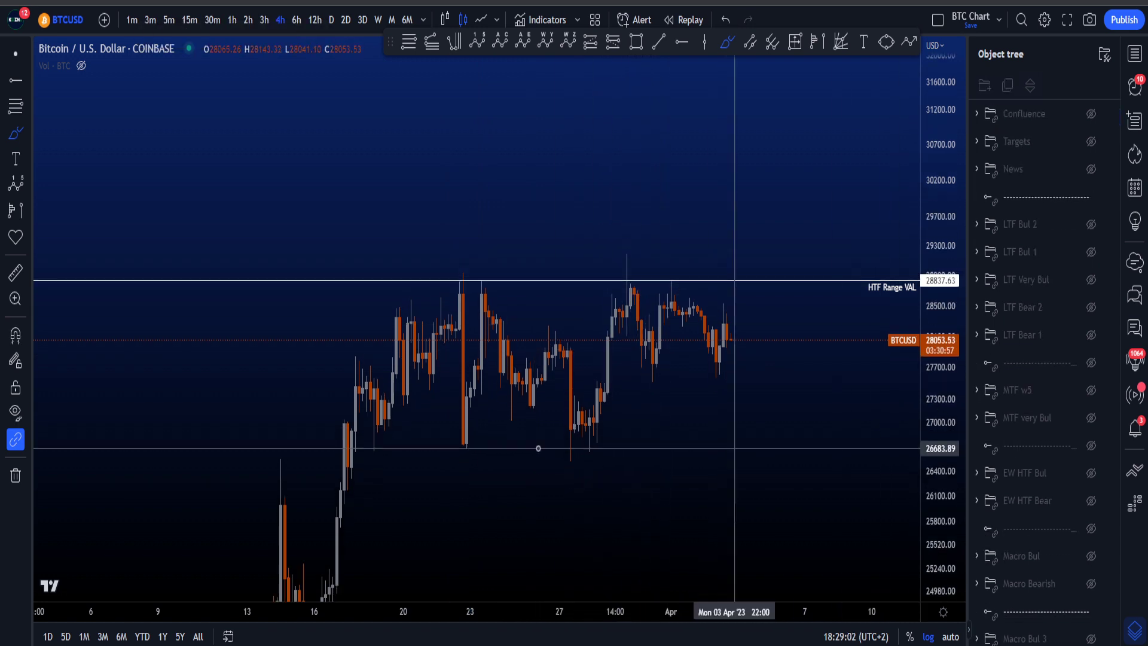
Brush the rise from the 27 March low through HTF Range VAL and an ellipse around the 19 to 22 March lows, undoing each.
mouse_move(549, 448)
mouse_down()
mouse_move(616, 443)
mouse_move(582, 440)
mouse_move(632, 257)
mouse_up()
key(ctrl+z)
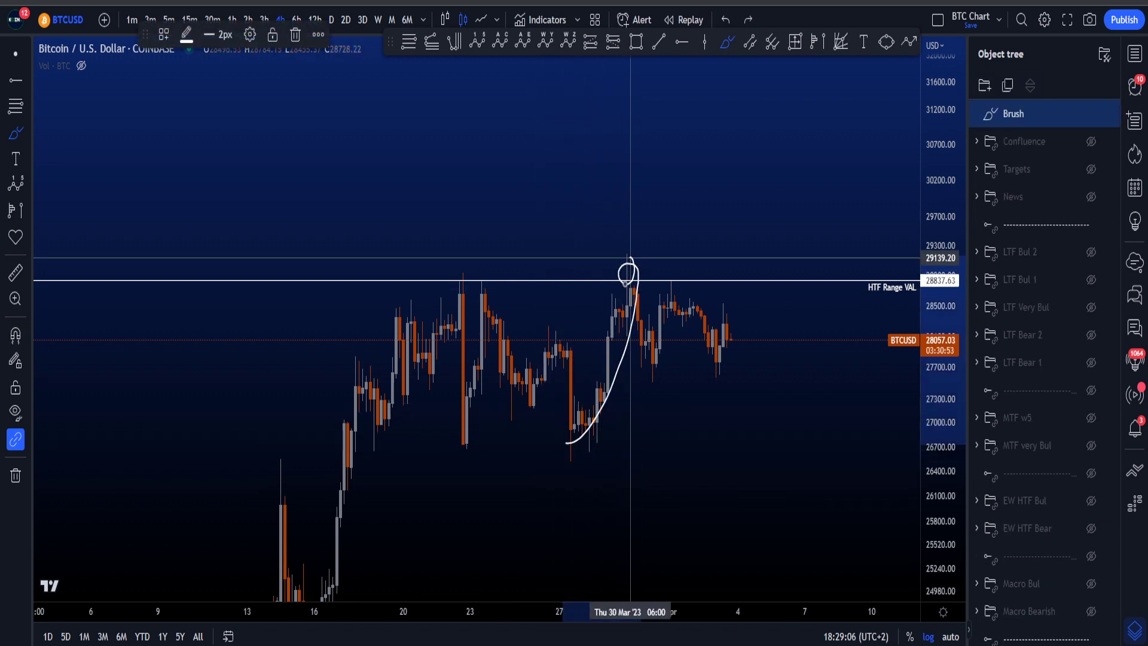
key(ctrl+z)
mouse_move(477, 445)
mouse_down()
mouse_move(372, 440)
mouse_move(465, 442)
mouse_up()
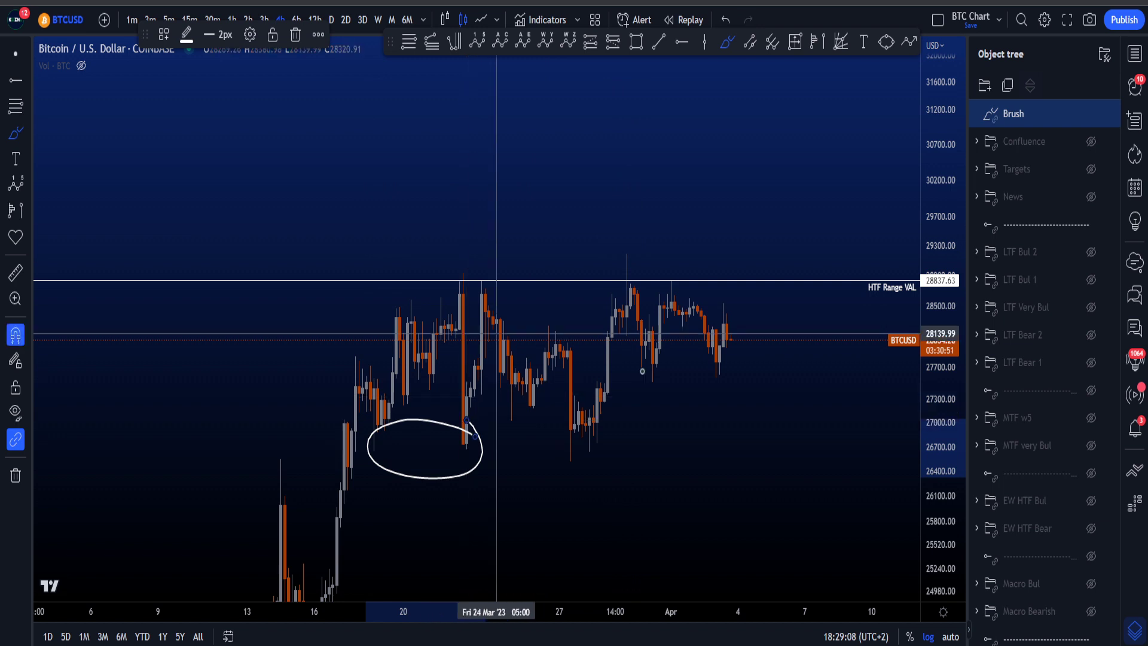
key(ctrl+z)
Brush a wave through the swings from late March to 5 April, undo it, and show the chart back to late January.
mouse_move(436, 358)
mouse_down()
mouse_move(636, 266)
mouse_move(766, 376)
mouse_up()
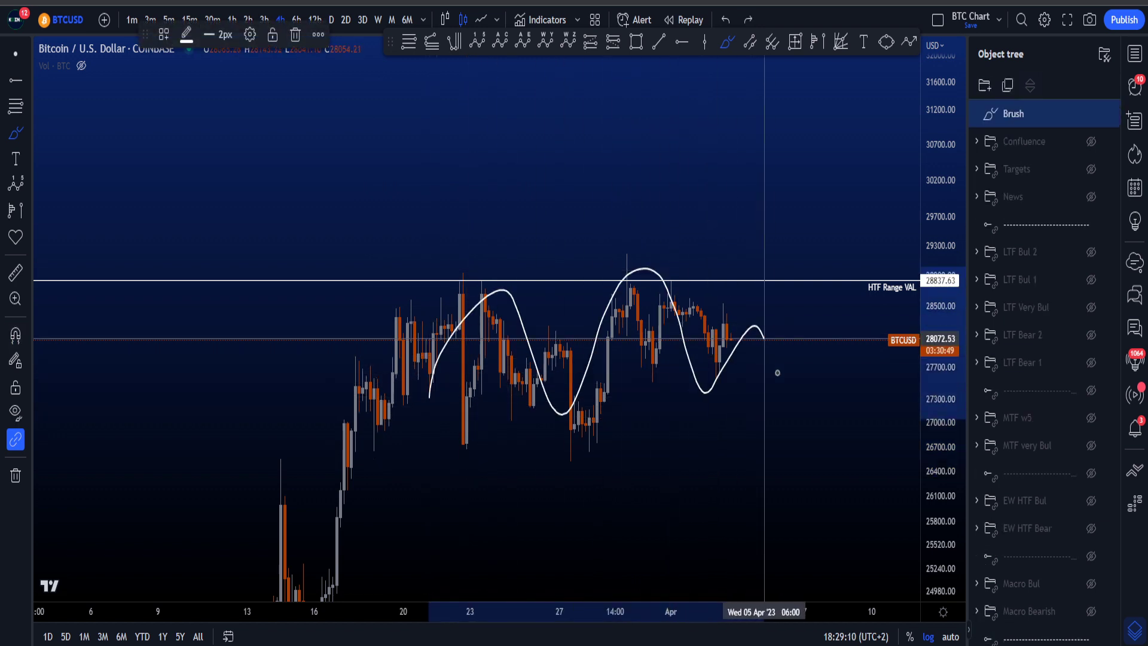
key(ctrl+z)
scroll(873, 472, down, 5)
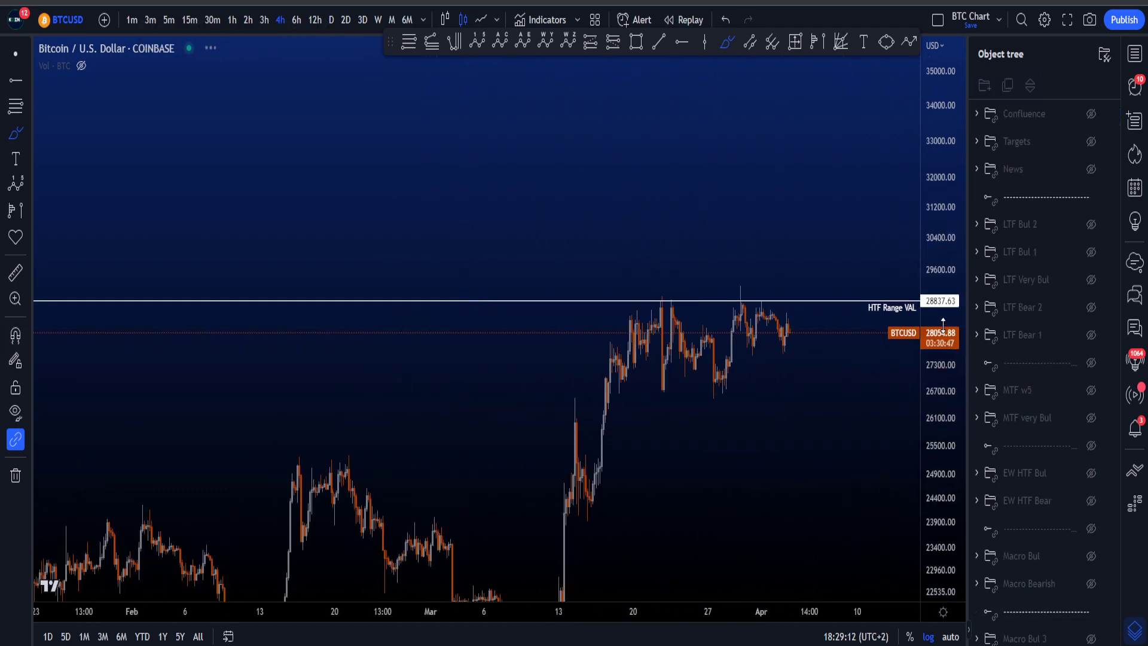
Brush a mark just above HTF Range VAL near early April and a stroke around the 20 to 23 March swings, undoing each.
scroll(857, 435, down, 2)
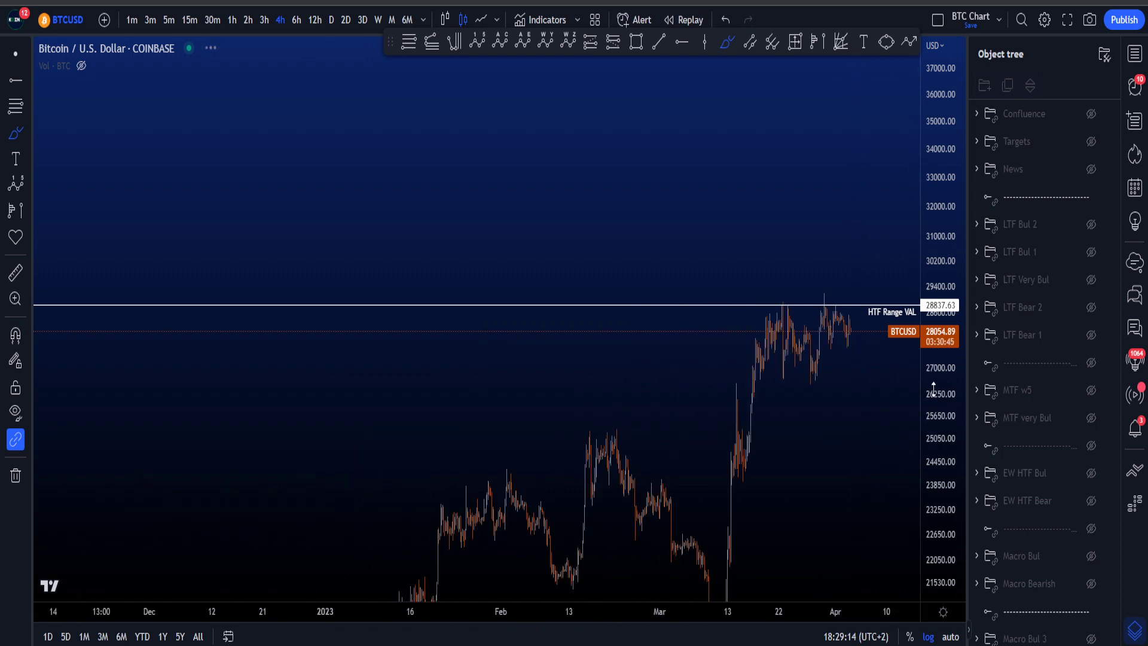
scroll(815, 454, up, 5)
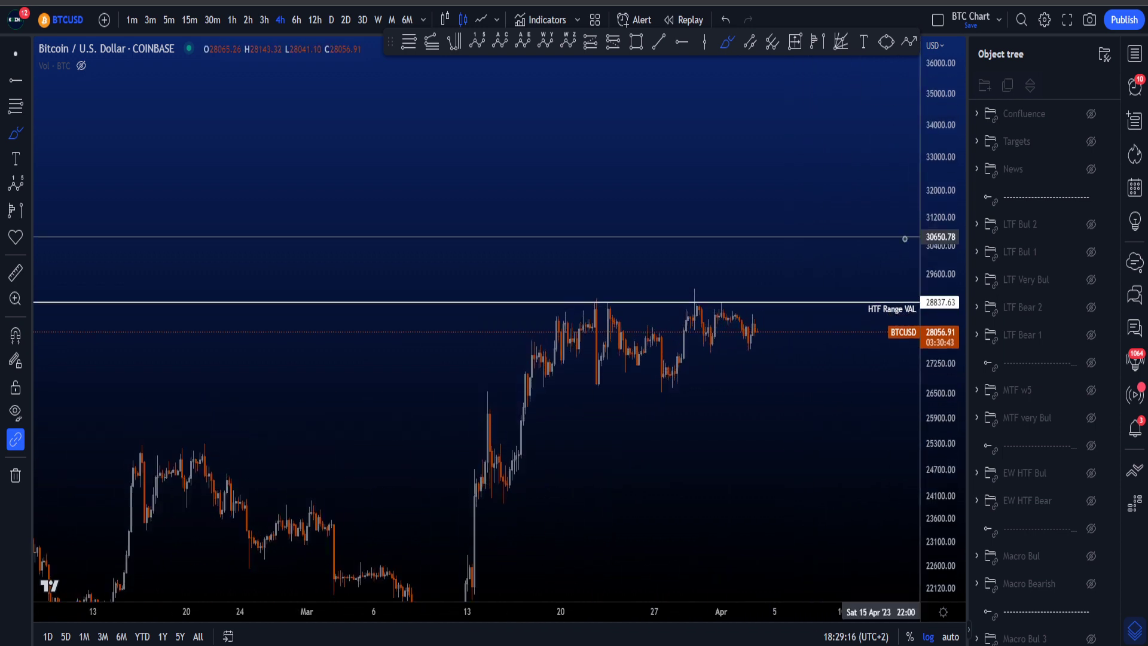
mouse_move(794, 275)
mouse_down()
mouse_move(595, 476)
mouse_move(774, 251)
mouse_up()
key(ctrl+z)
mouse_move(552, 374)
mouse_down()
mouse_move(618, 321)
mouse_move(744, 365)
mouse_move(793, 361)
mouse_move(611, 349)
mouse_up()
key(ctrl+z)
Brush across the late March highs, along the lows beneath them and up from 29 March through HTF Range VAL, undoing each.
drag(601, 291, 781, 328)
key(ctrl+z)
mouse_move(564, 350)
mouse_down()
mouse_move(686, 314)
mouse_move(768, 350)
mouse_up()
key(ctrl+z)
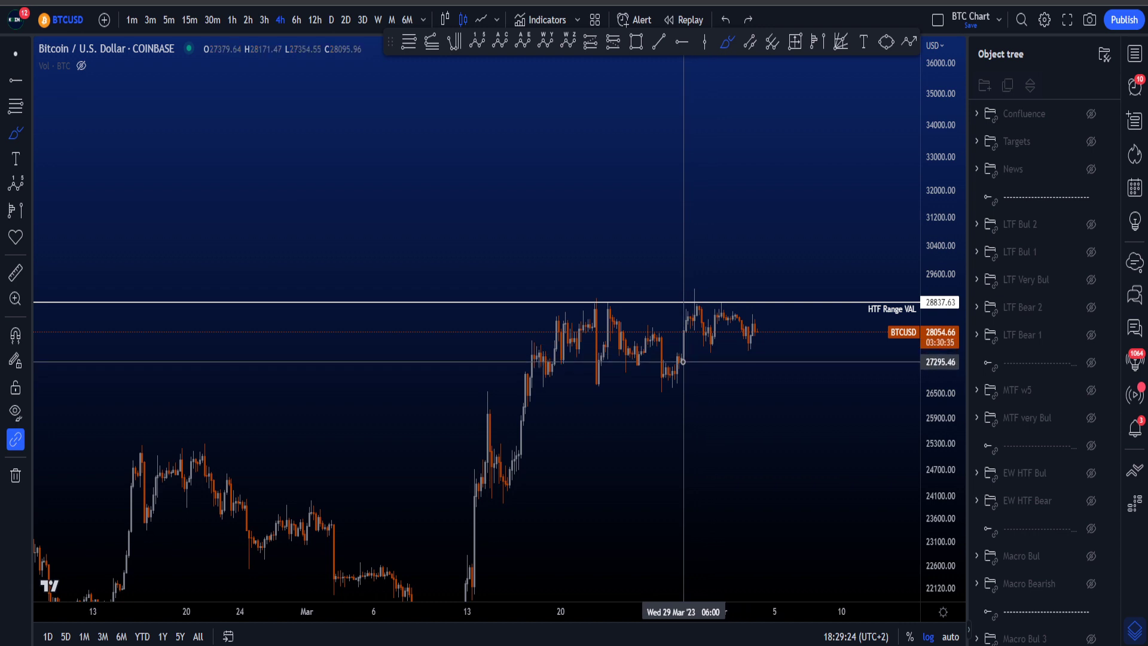
mouse_move(693, 349)
mouse_down()
mouse_move(759, 277)
mouse_move(793, 206)
mouse_up()
key(ctrl+z)
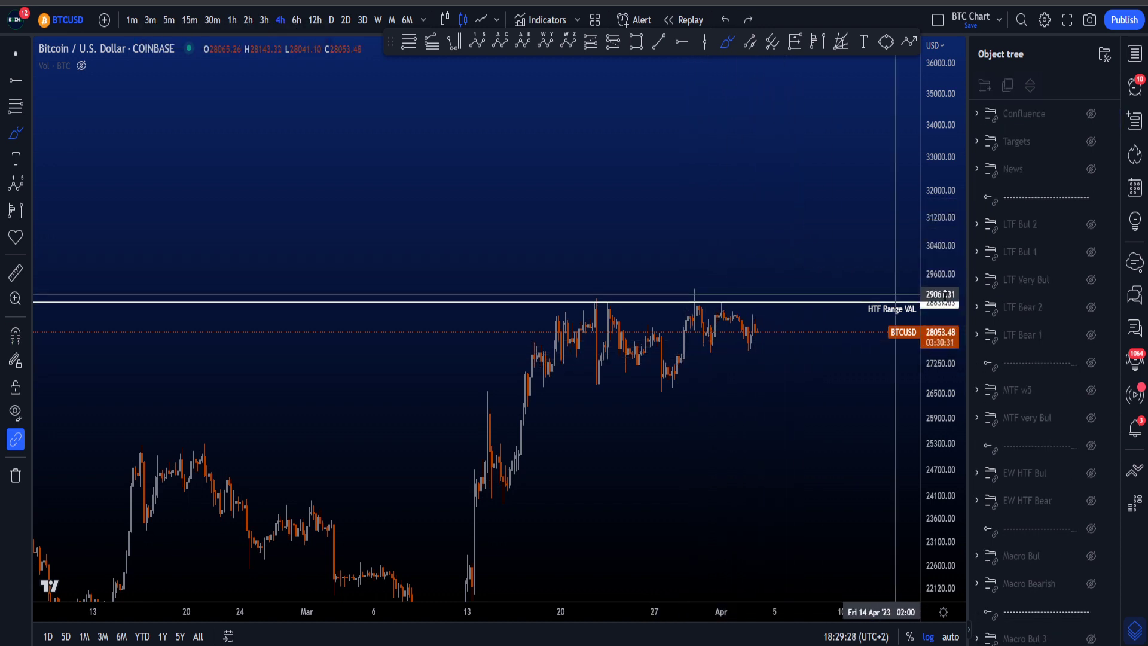
Show the MTF very Bul drawings and frame waves (i) and (ii) up to HTF Range POC.
click(1092, 419)
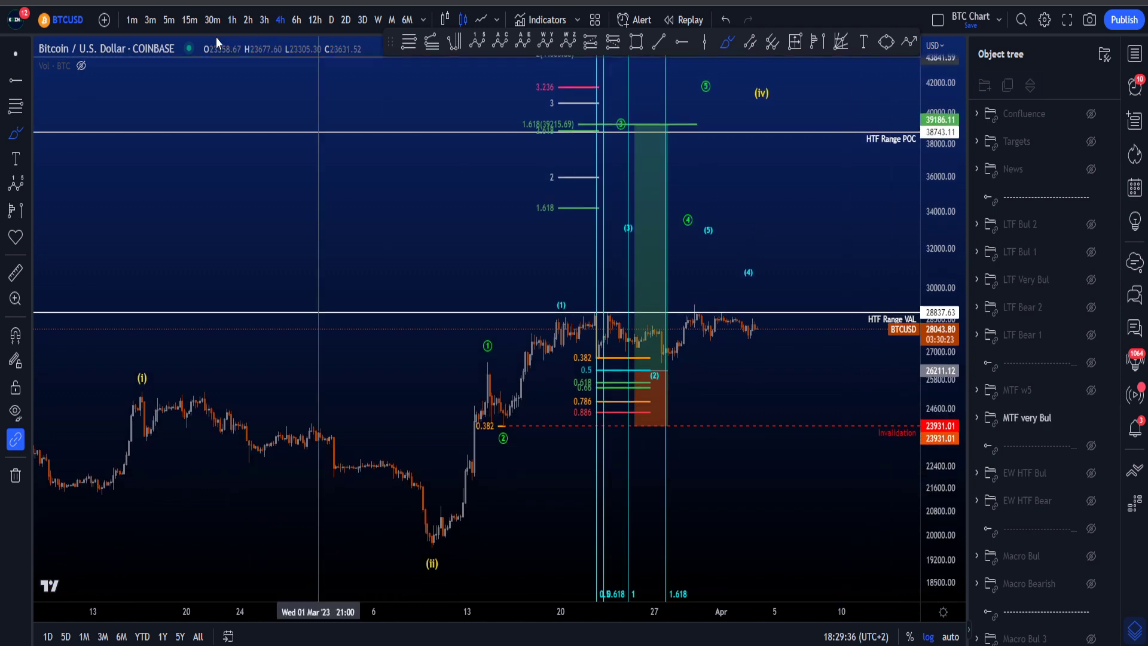
click(14, 59)
mouse_move(780, 504)
mouse_down()
mouse_move(809, 507)
mouse_move(866, 476)
mouse_up()
drag(935, 506, 935, 466)
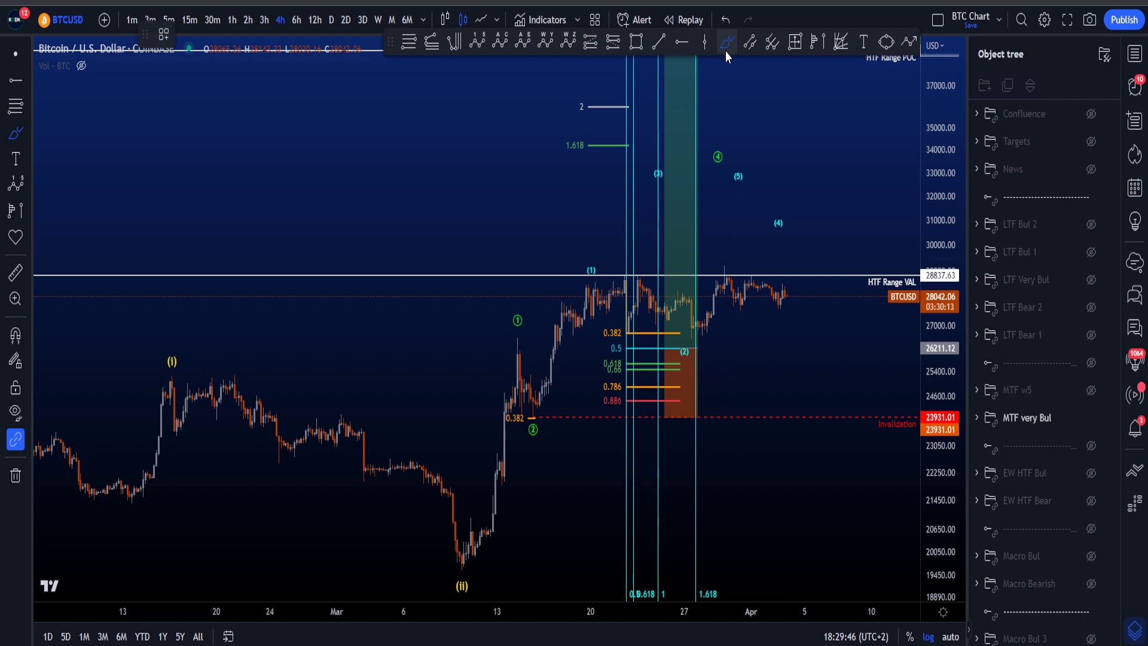
drag(942, 412, 943, 426)
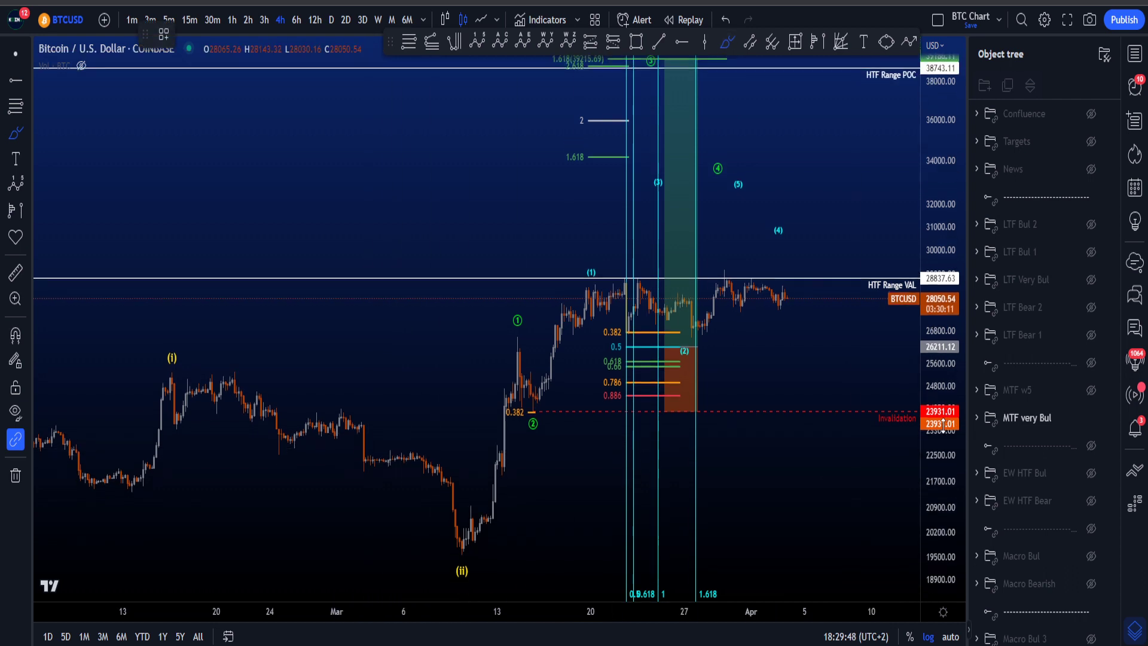
Brush a wave through the late March swings and a path from wave (i) through (ii) to about 36,600, undoing both.
mouse_move(683, 332)
mouse_down()
mouse_move(741, 305)
mouse_move(791, 319)
mouse_up()
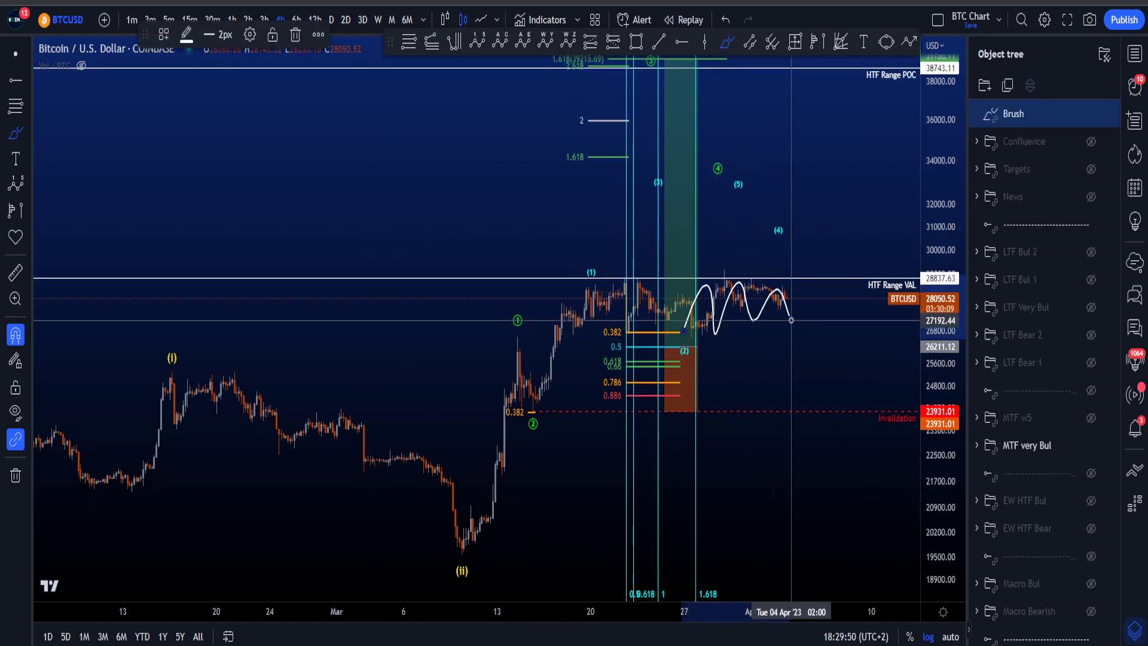
key(ctrl+z)
mouse_move(182, 338)
mouse_down()
mouse_move(156, 361)
mouse_move(473, 573)
mouse_move(538, 407)
mouse_move(682, 329)
mouse_move(833, 109)
mouse_up()
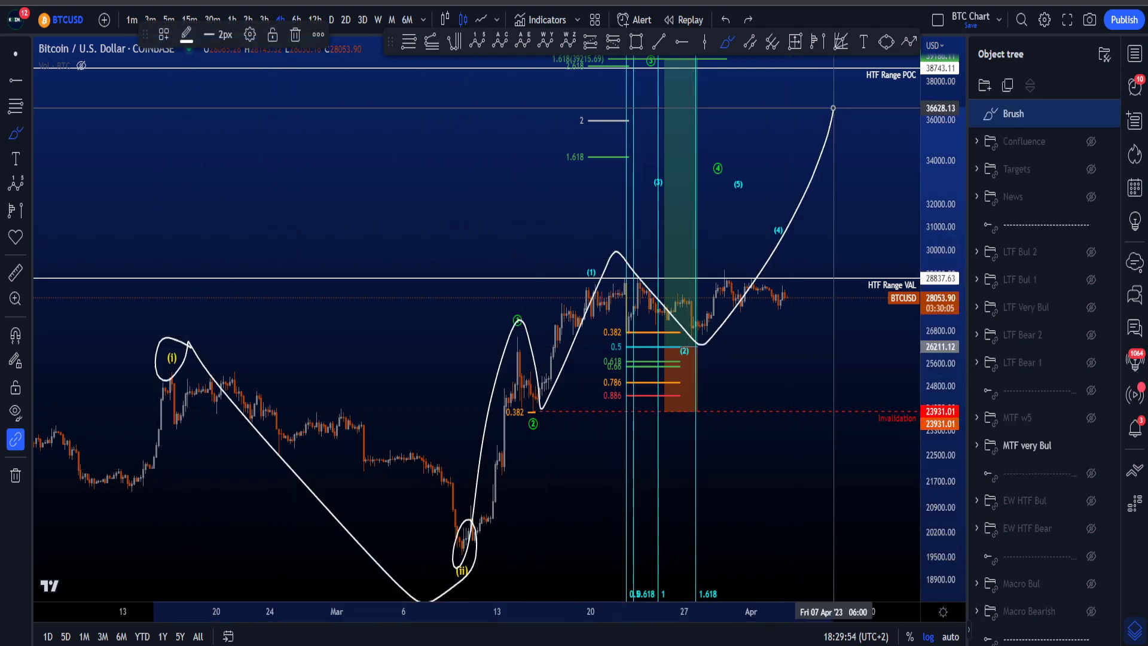
key(ctrl+z)
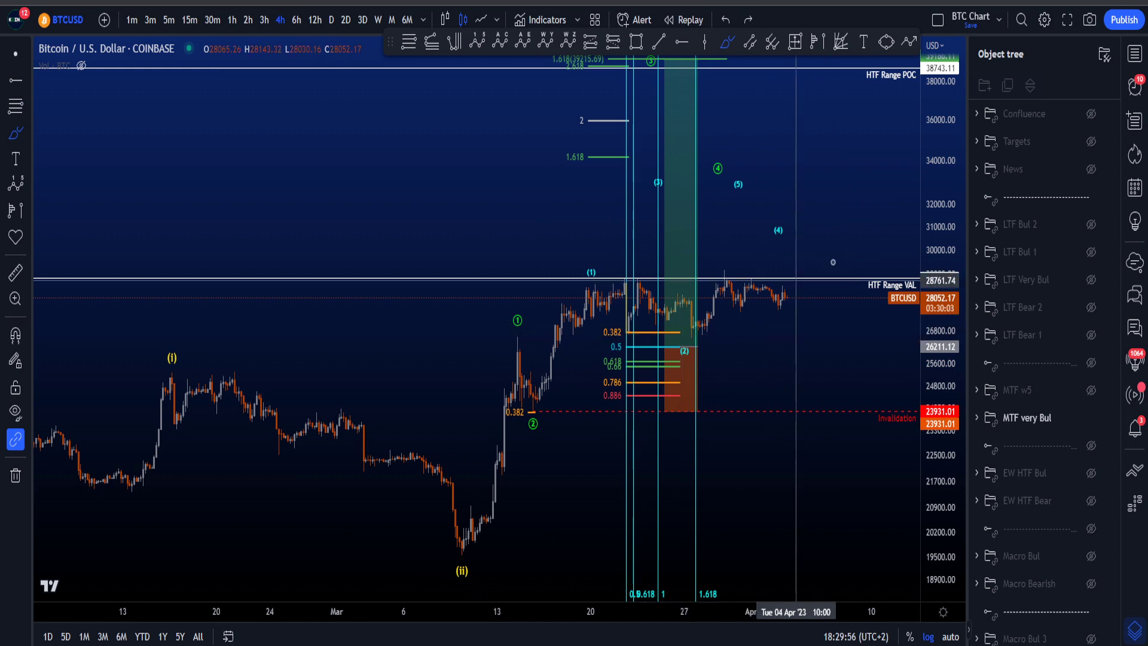
key(ctrl+y)
key(ctrl+z)
Brush a projected rally from the early April price up to HTF Range POC around 13 April, and undo it.
drag(762, 462, 716, 514)
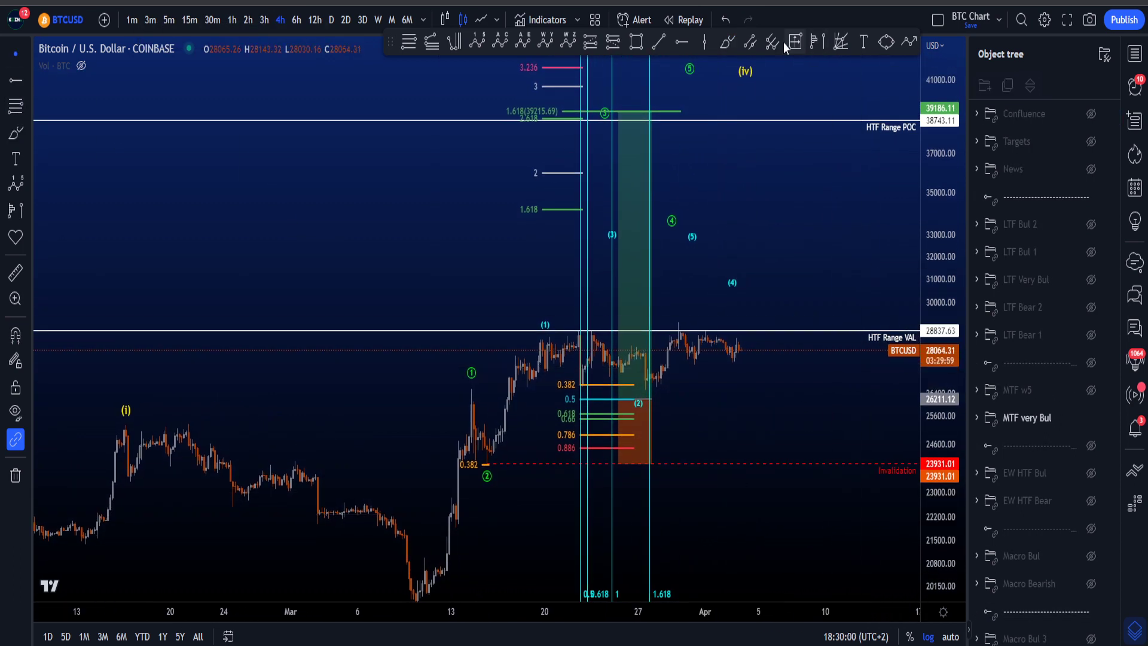
click(727, 41)
mouse_move(710, 349)
mouse_down()
mouse_move(778, 172)
mouse_move(834, 123)
mouse_move(864, 131)
mouse_up()
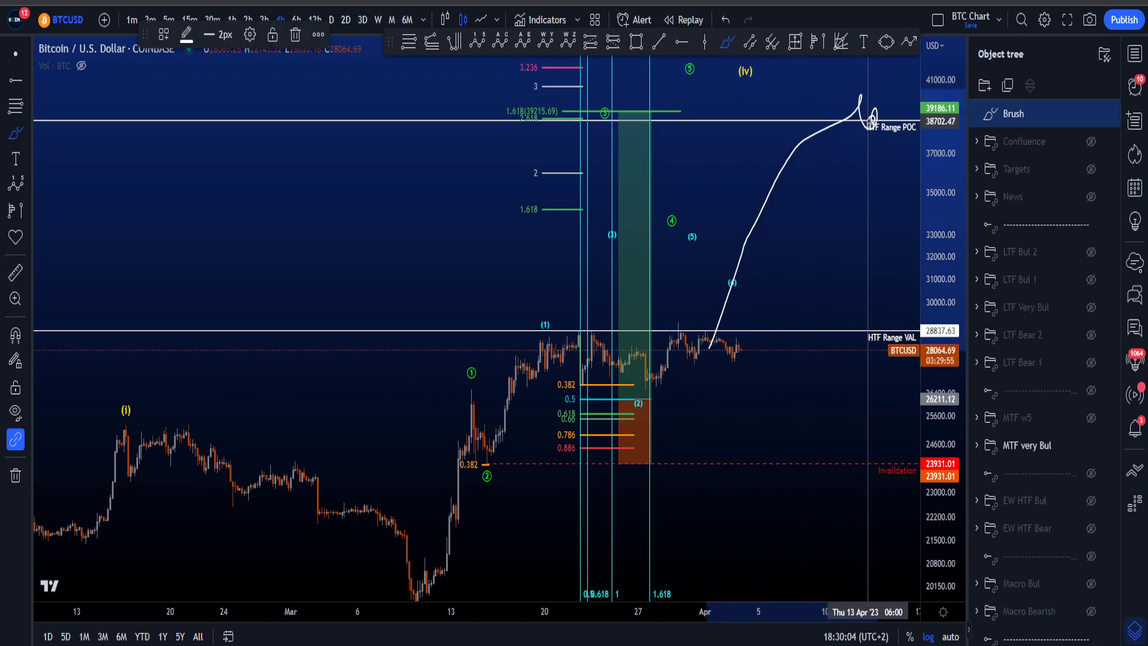
key(ctrl+z)
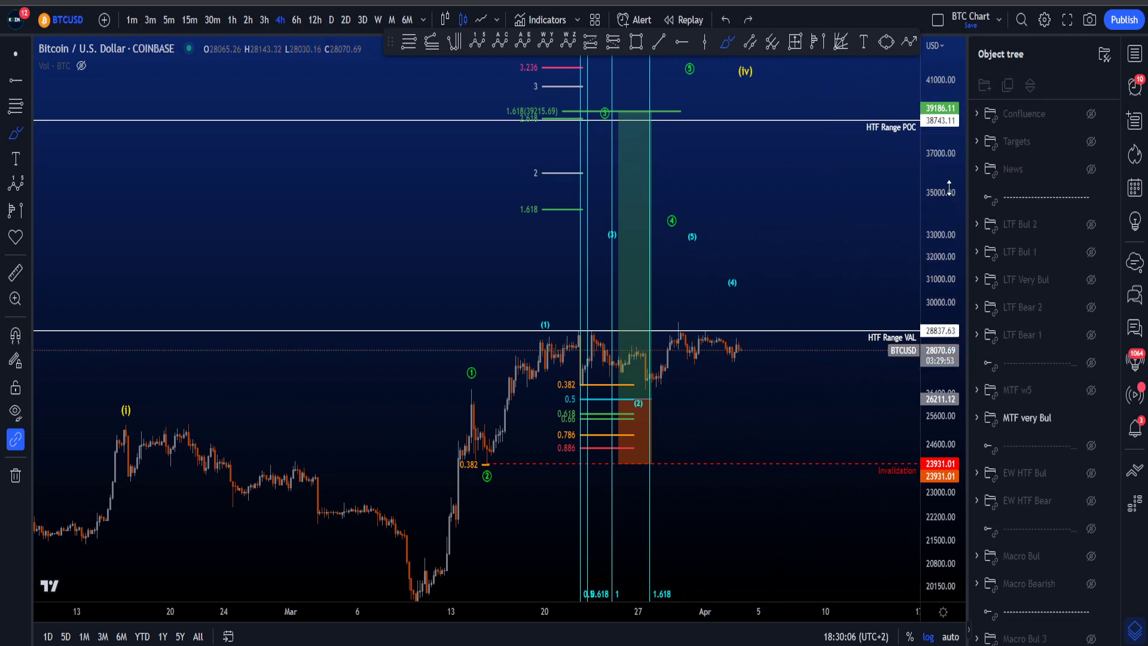
Compress the chart to include HTF Range VAH, brush strokes from January to wave (ii) and from mid-February toward wave (iv), undoing both.
drag(949, 188, 948, 333)
scroll(780, 335, down, 2)
scroll(779, 335, down, 1)
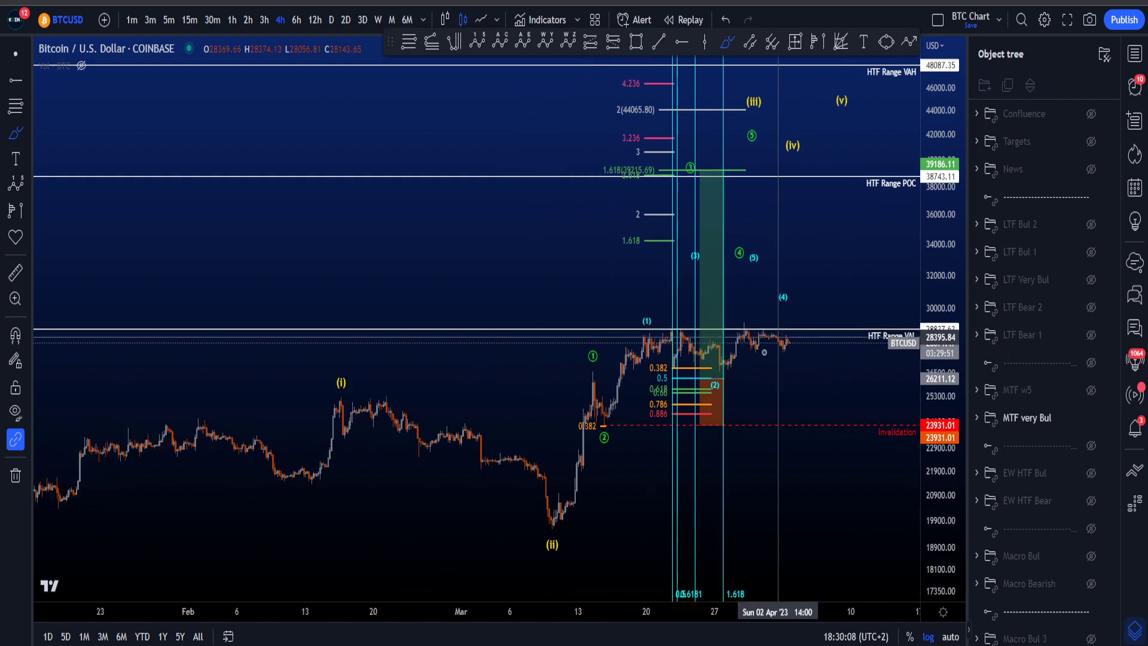
mouse_move(87, 519)
mouse_down()
mouse_move(269, 449)
mouse_move(344, 392)
mouse_move(562, 530)
mouse_up()
key(ctrl+z)
mouse_move(237, 462)
mouse_down()
mouse_move(333, 383)
mouse_move(562, 537)
mouse_move(781, 269)
mouse_move(795, 141)
mouse_up()
key(ctrl+z)
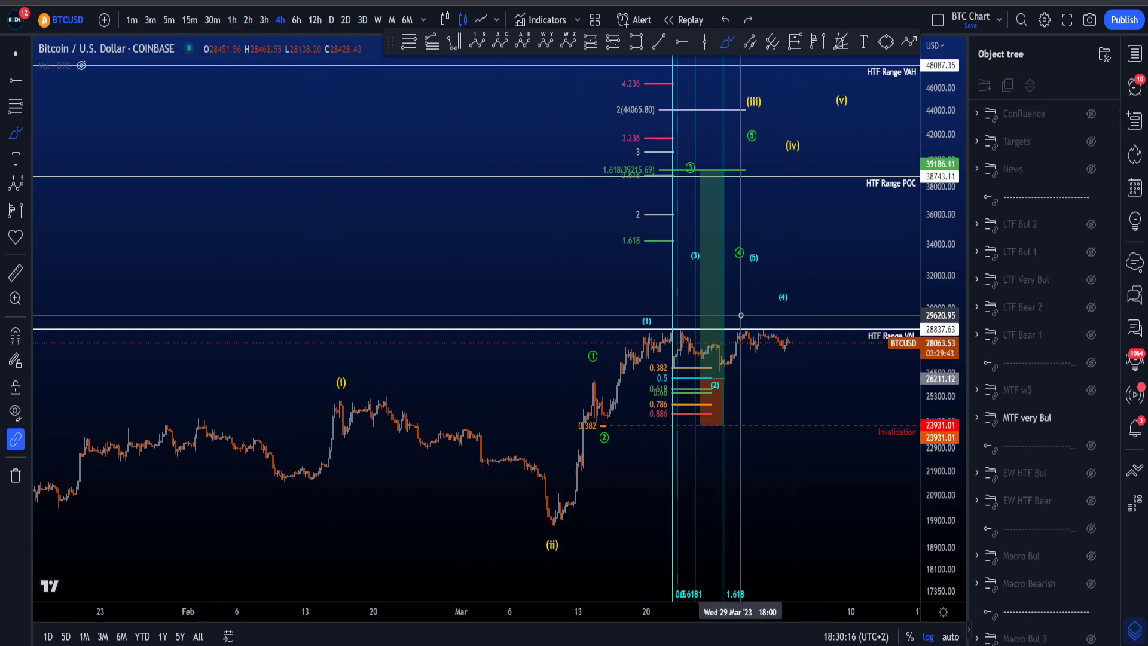
Brush ellipses around the decline from wave (i) to wave (ii) on closer and wider views of the chart, undoing each.
scroll(729, 354, up, 2)
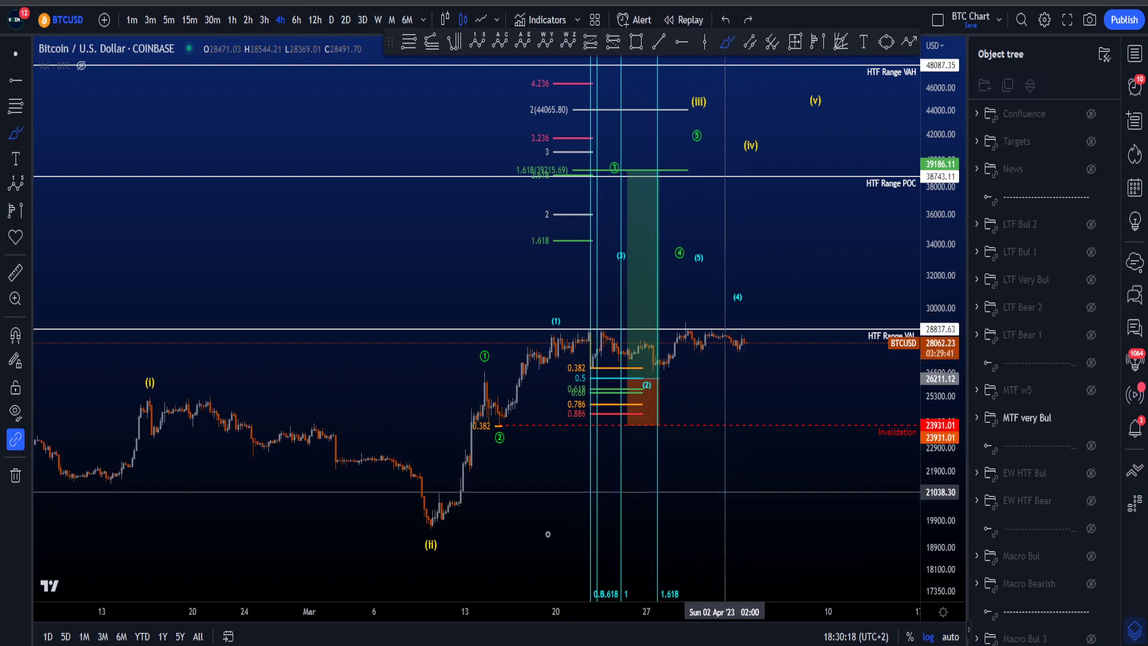
mouse_move(441, 513)
mouse_down()
mouse_move(167, 448)
mouse_move(438, 553)
mouse_move(449, 532)
mouse_up()
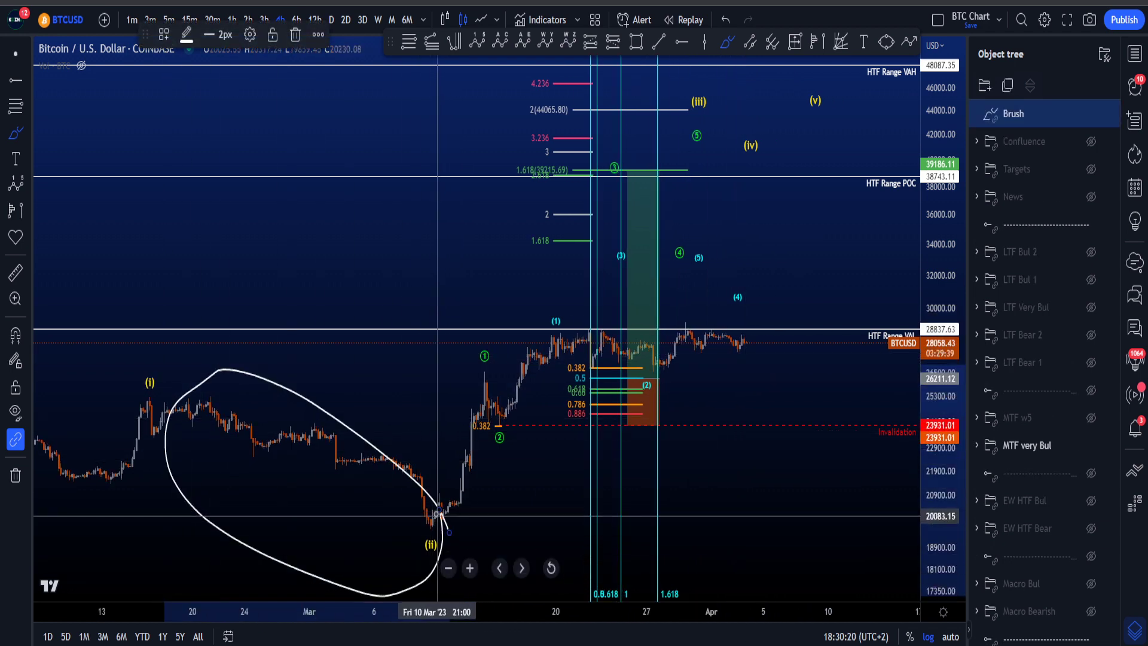
key(ctrl+z)
scroll(436, 516, down, 5)
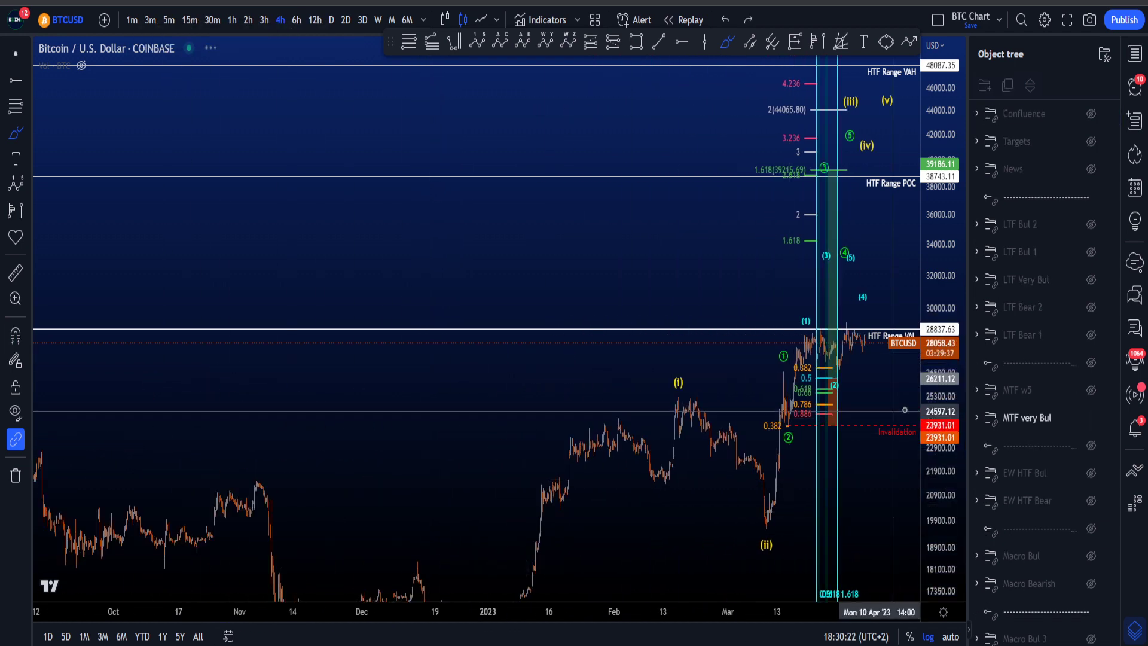
mouse_move(689, 355)
mouse_down()
mouse_move(750, 391)
mouse_move(678, 374)
mouse_move(737, 379)
mouse_up()
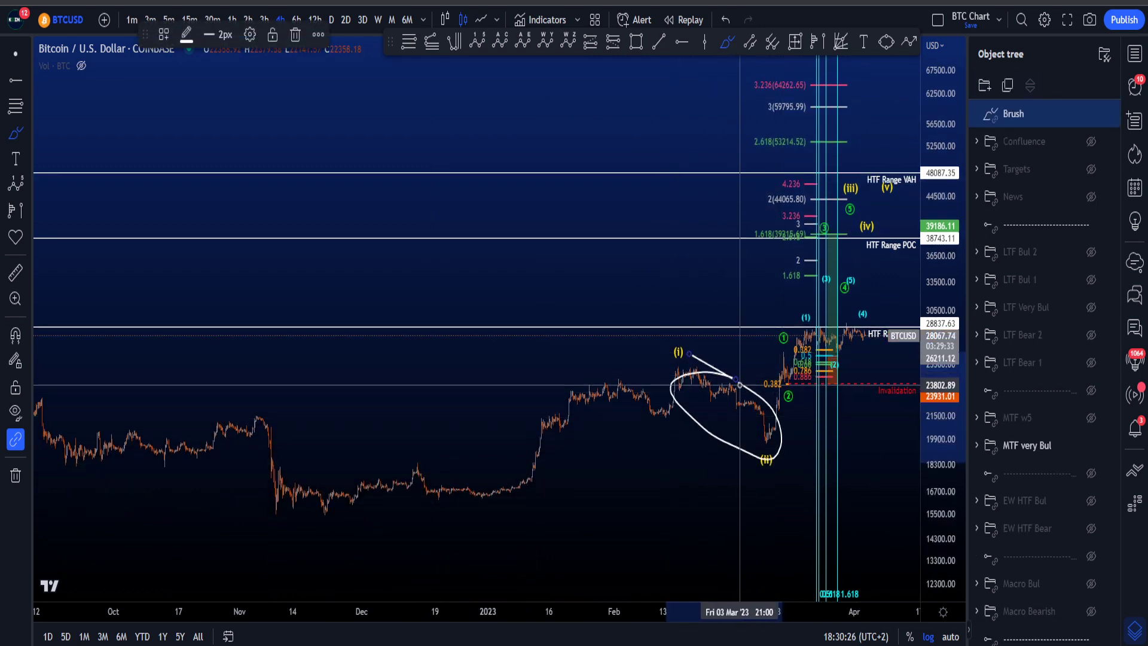
key(ctrl+z)
Brush the advance from the November low up to wave (i) and a mark around the wave (ii) low, undoing each.
mouse_move(326, 511)
mouse_down()
mouse_move(423, 494)
mouse_move(615, 423)
mouse_move(680, 347)
mouse_up()
key(ctrl+z)
mouse_move(778, 456)
mouse_down()
mouse_move(734, 381)
mouse_move(757, 446)
mouse_move(777, 450)
mouse_up()
key(ctrl+z)
Enlarge the mid-March to April section, brush circles around the green wave 2 low at the 0.382 level, and undo them.
drag(951, 564, 946, 346)
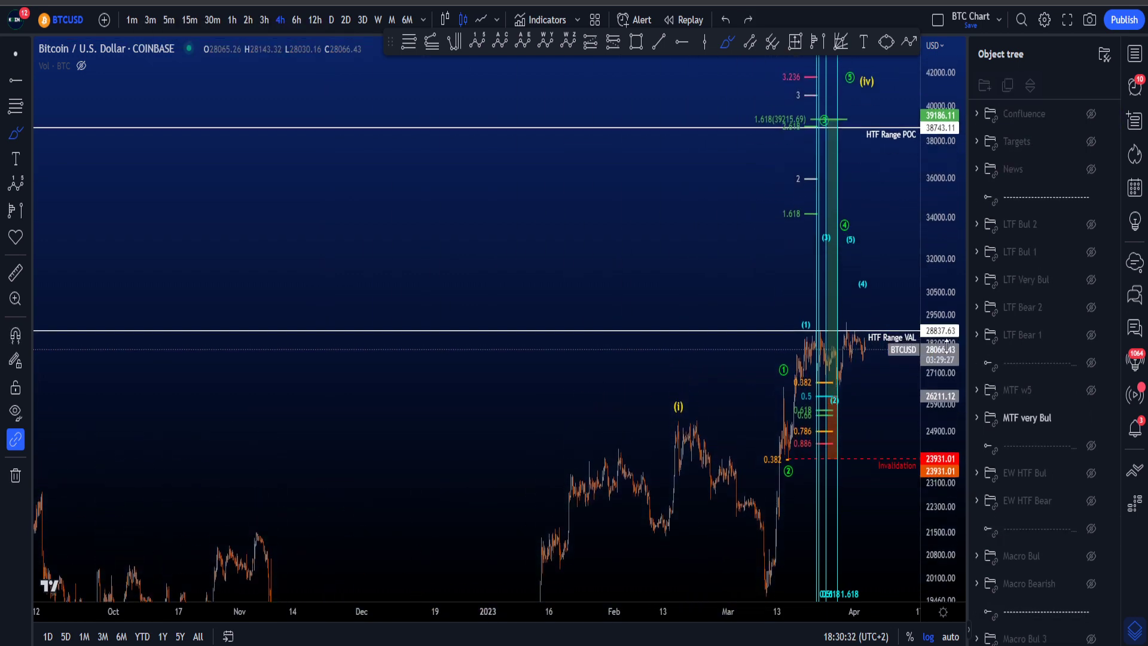
scroll(768, 418, up, 10)
mouse_move(430, 443)
mouse_down()
mouse_move(389, 496)
mouse_move(427, 445)
mouse_move(399, 433)
mouse_up()
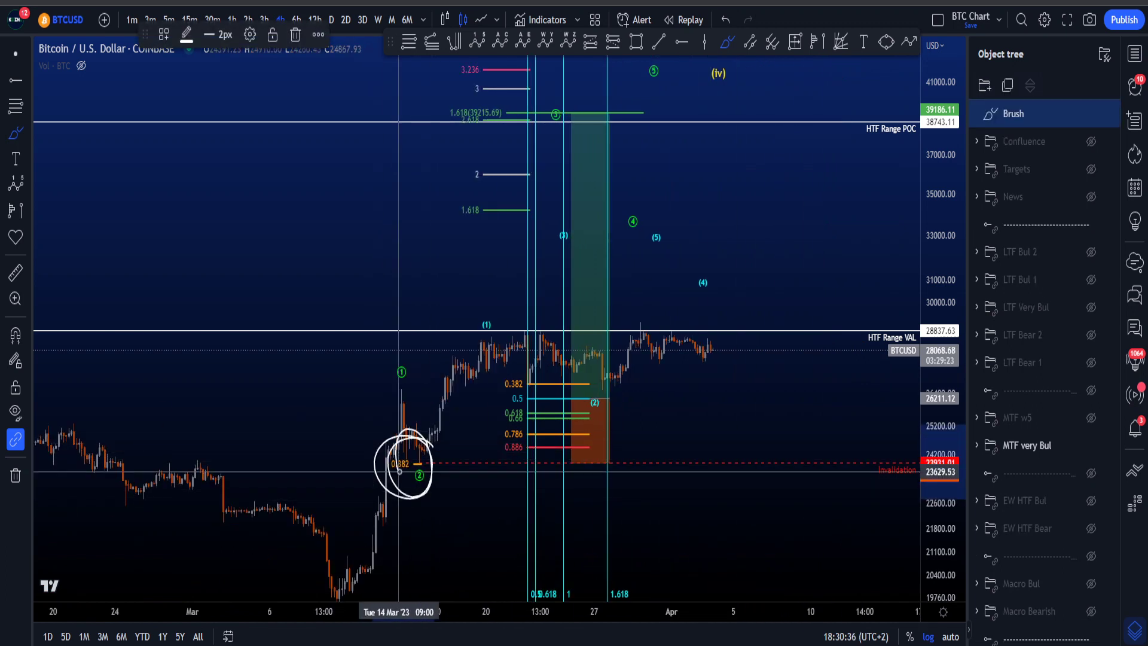
key(ctrl+z)
key(ctrl+y)
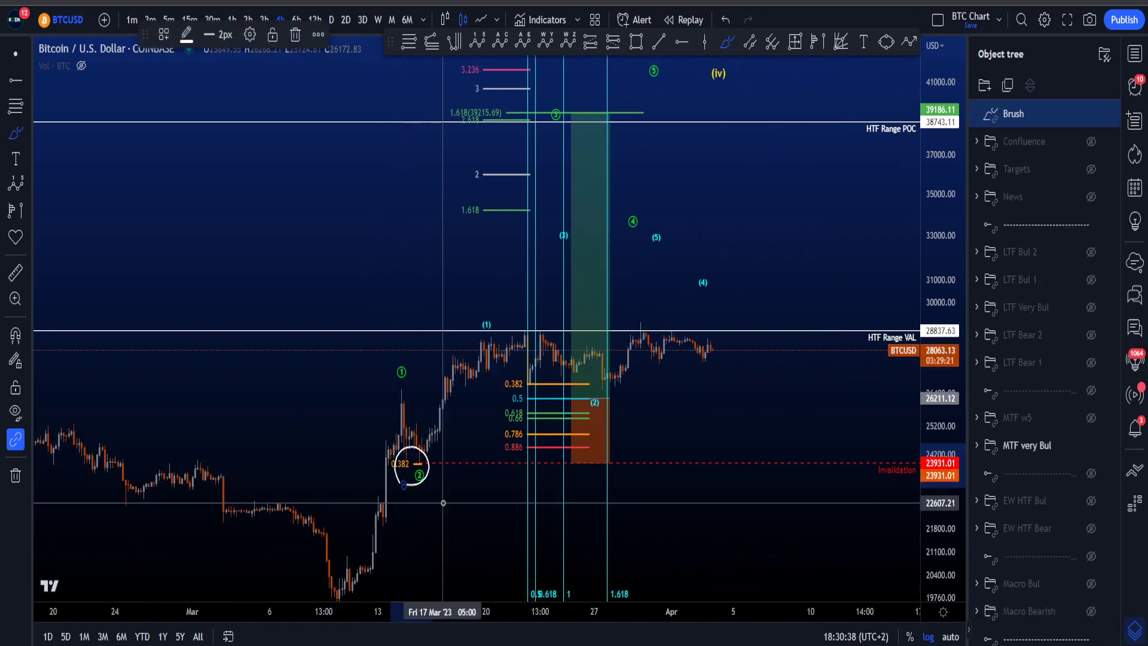
key(ctrl+z)
Brush an ellipse around the late March lows at the 0.382 level and a drop from the current price toward Invalidation, undoing each.
mouse_move(607, 383)
mouse_down()
mouse_move(526, 356)
mouse_move(628, 403)
mouse_move(505, 382)
mouse_move(586, 372)
mouse_up()
key(ctrl+z)
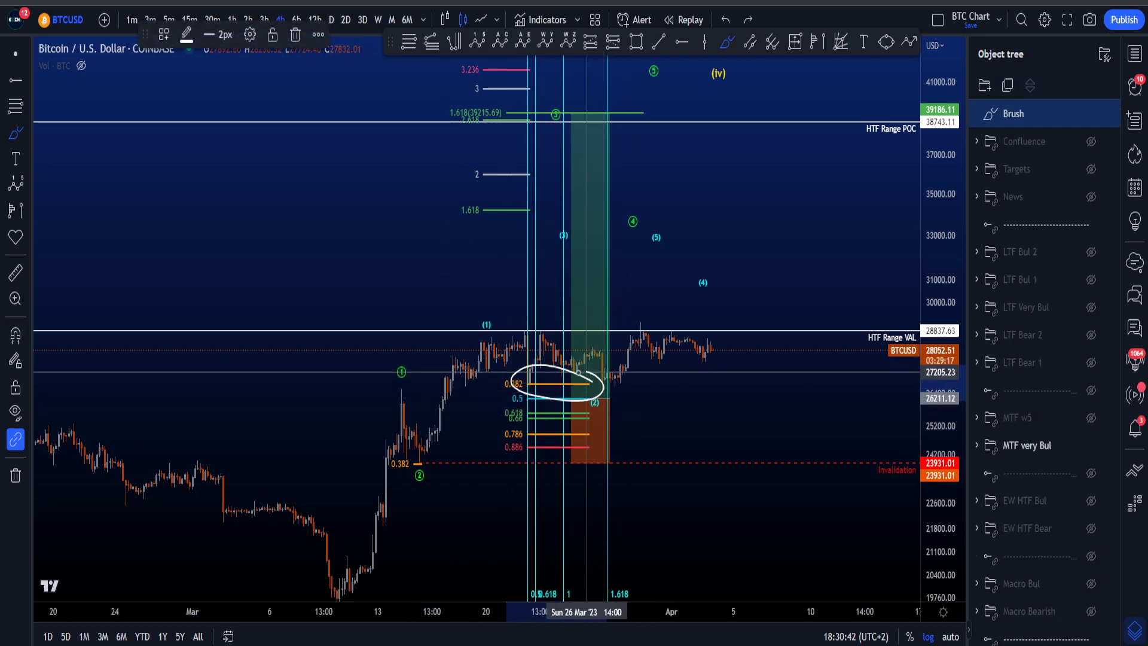
key(ctrl+z)
mouse_move(705, 351)
mouse_down()
mouse_move(659, 472)
mouse_move(626, 457)
mouse_up()
key(ctrl+z)
Brush along the 0.382 level and trace a swing from green wave 2 through (1) down to the 0.5 level, undoing both.
drag(632, 384, 563, 385)
key(ctrl+z)
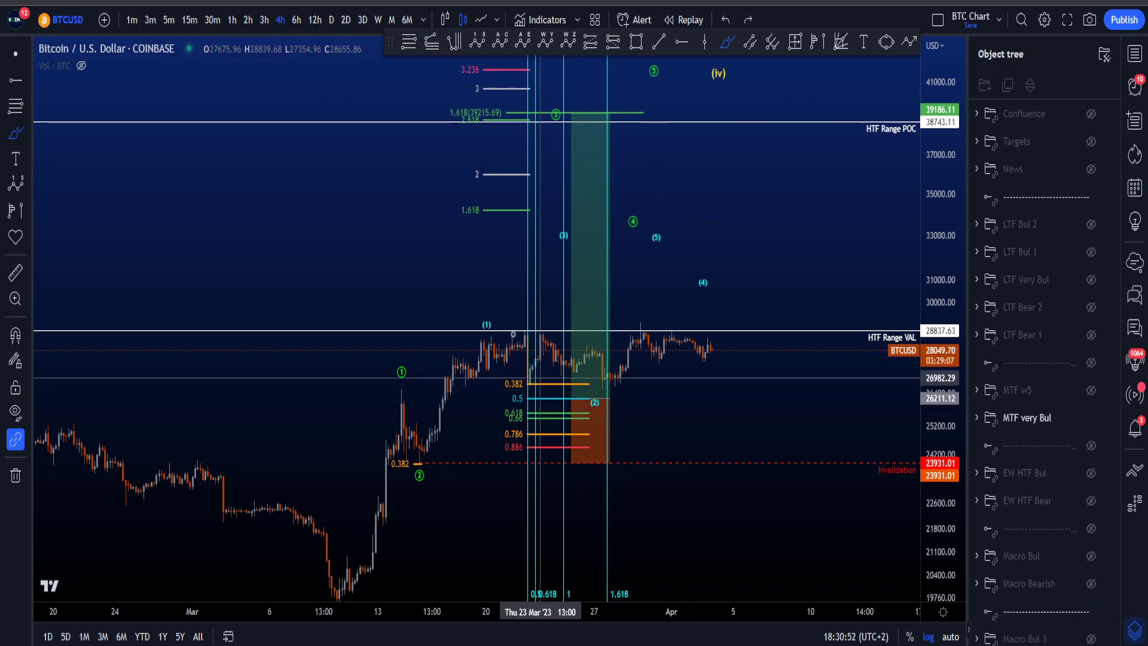
mouse_move(407, 455)
mouse_down()
mouse_move(490, 335)
mouse_move(751, 389)
mouse_move(575, 399)
mouse_up()
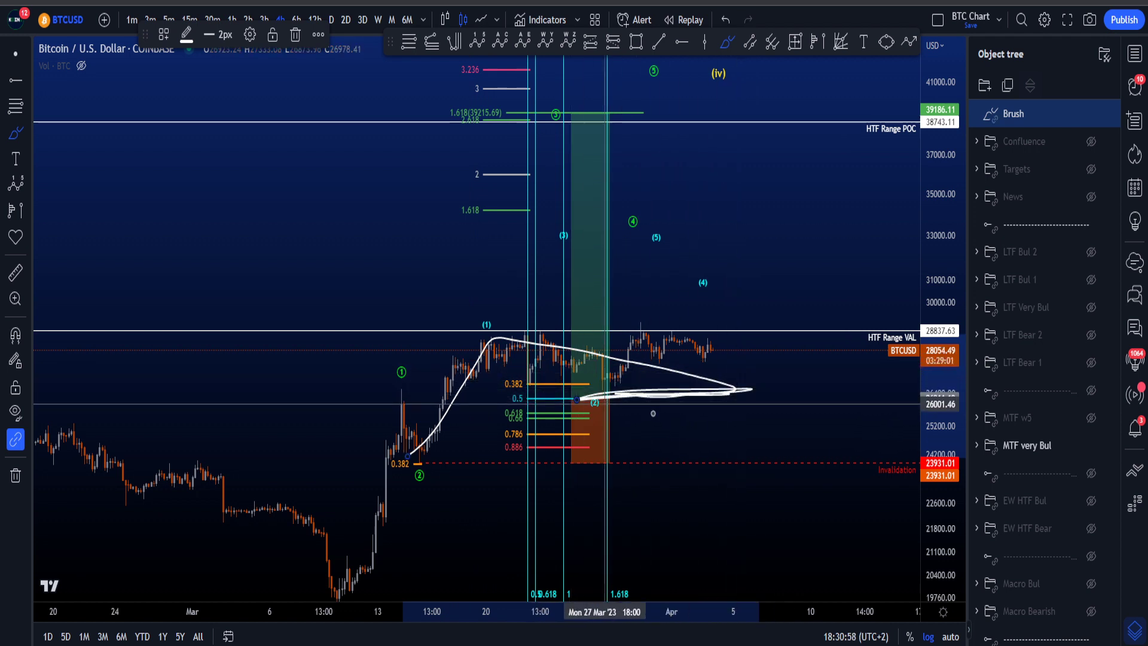
key(ctrl+z)
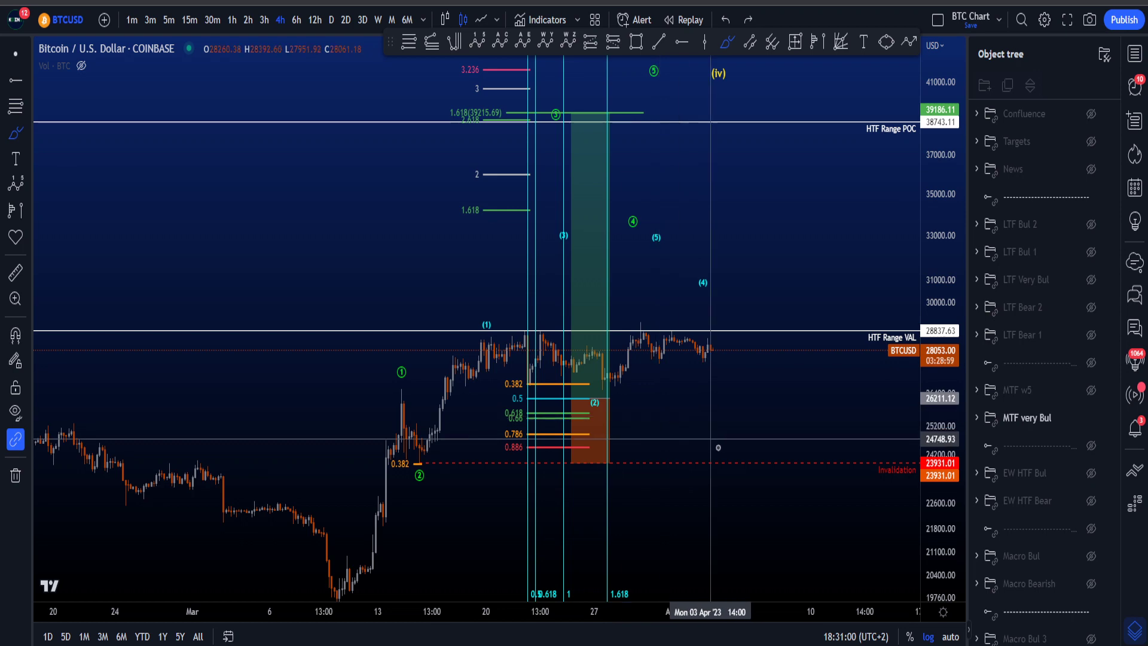
Show the Vol indicator, then brush the projected advance from wave (ii) to wave (iii) and undo the stroke.
click(82, 66)
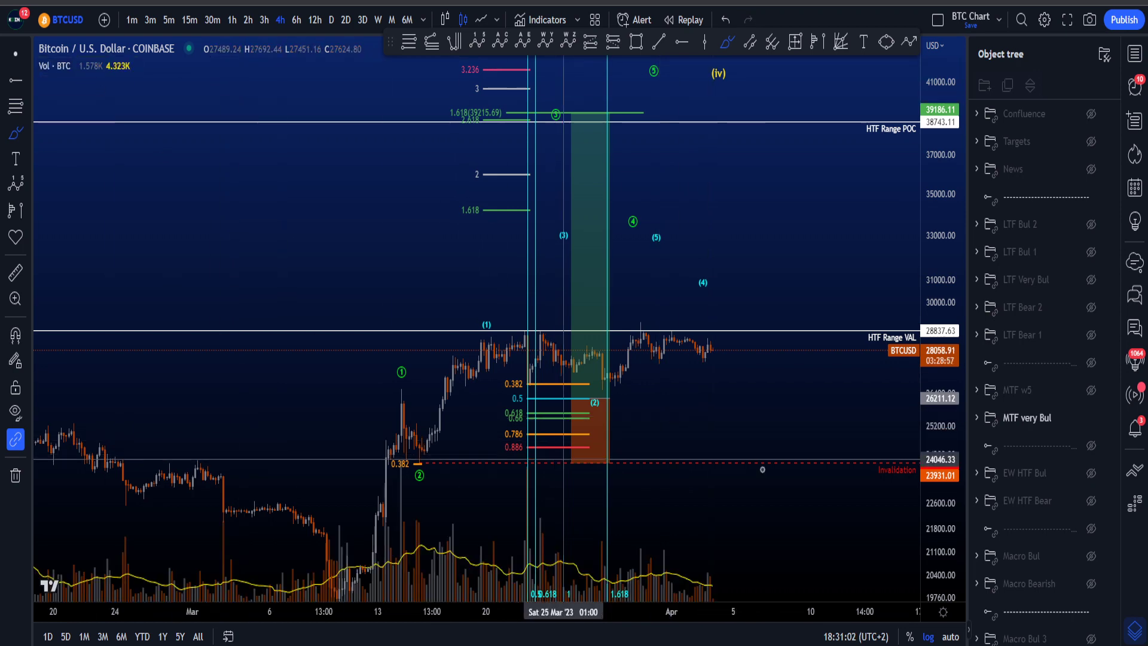
scroll(570, 437, down, 3)
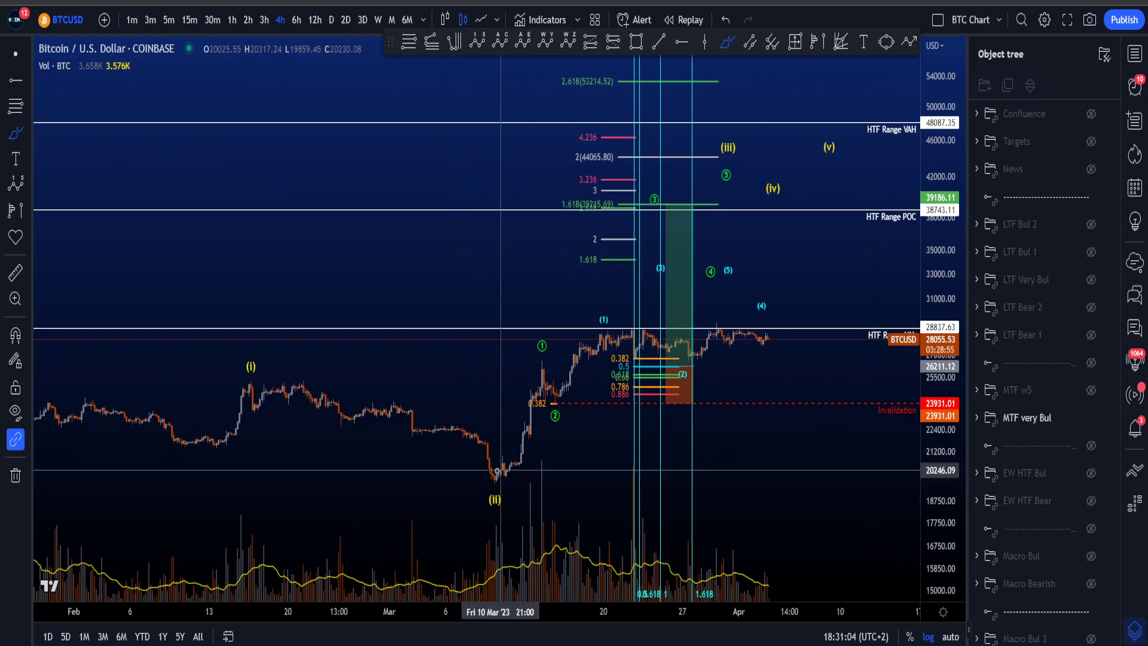
mouse_move(492, 487)
mouse_down()
mouse_move(658, 354)
mouse_move(729, 136)
mouse_up()
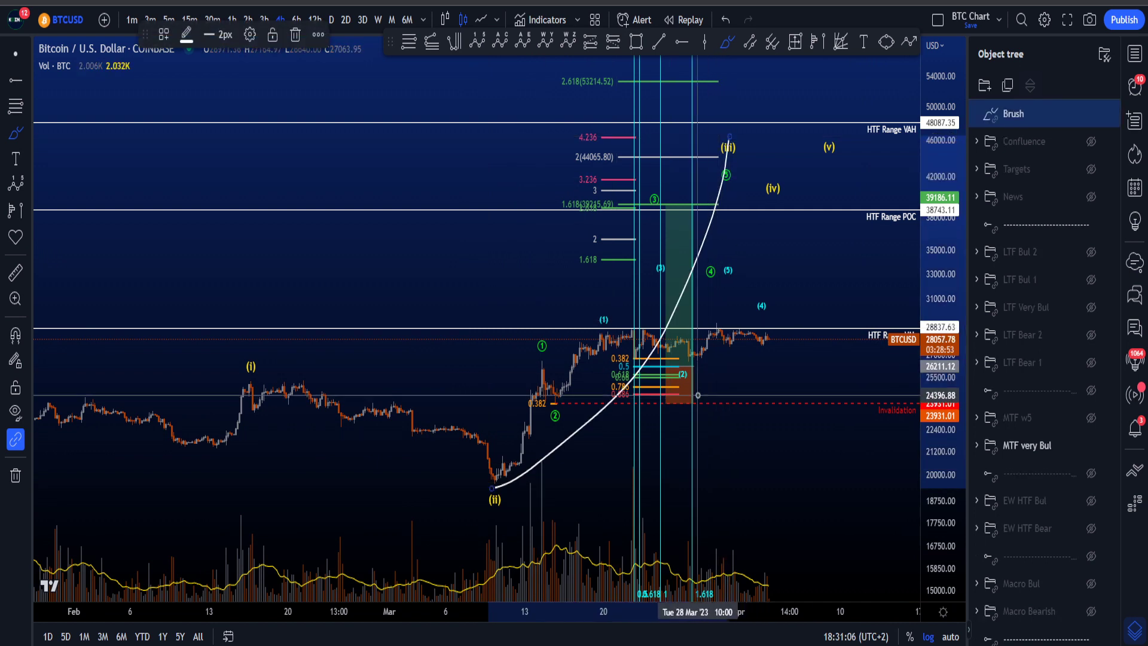
key(ctrl+z)
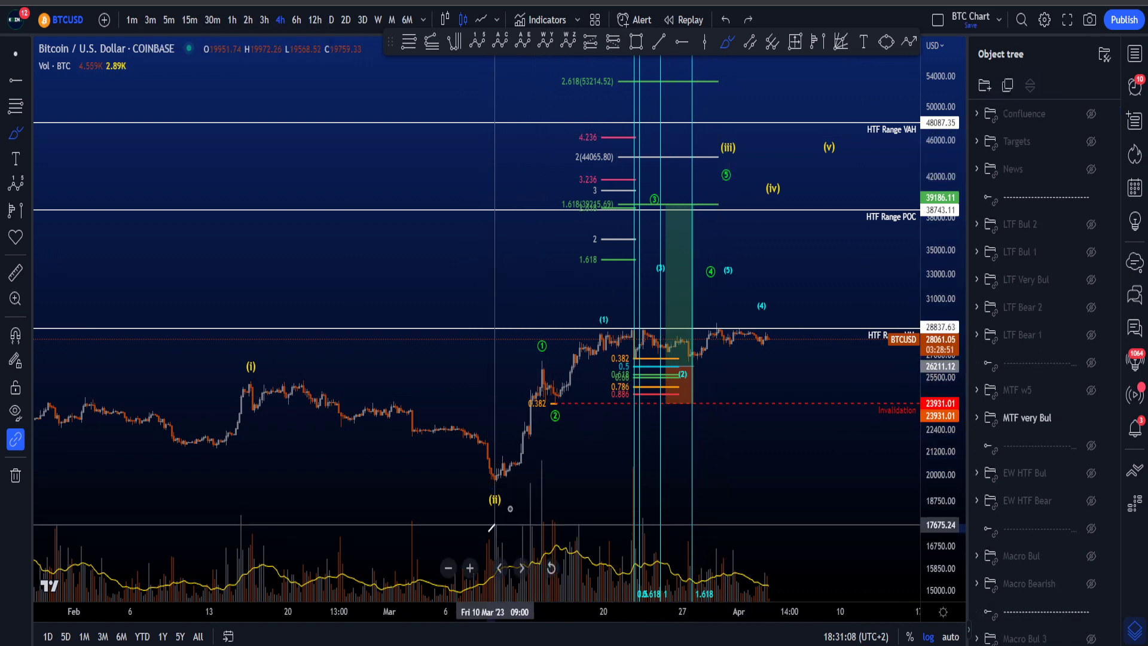
Brush the 10 to 15 March volume rise, the volume decline into April and the price rise from green wave 2, undoing each.
drag(497, 521, 549, 458)
drag(497, 521, 501, 541)
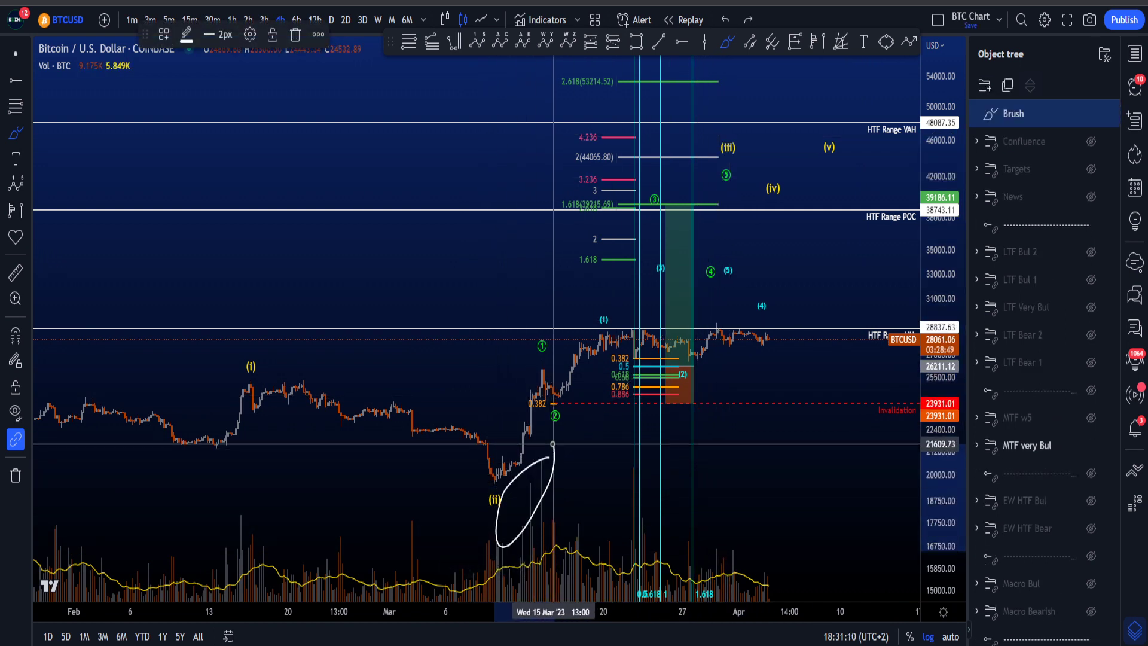
key(ctrl+z)
drag(535, 500, 807, 598)
key(ctrl+z)
mouse_move(546, 397)
mouse_down()
mouse_move(584, 366)
mouse_move(759, 326)
mouse_up()
key(ctrl+z)
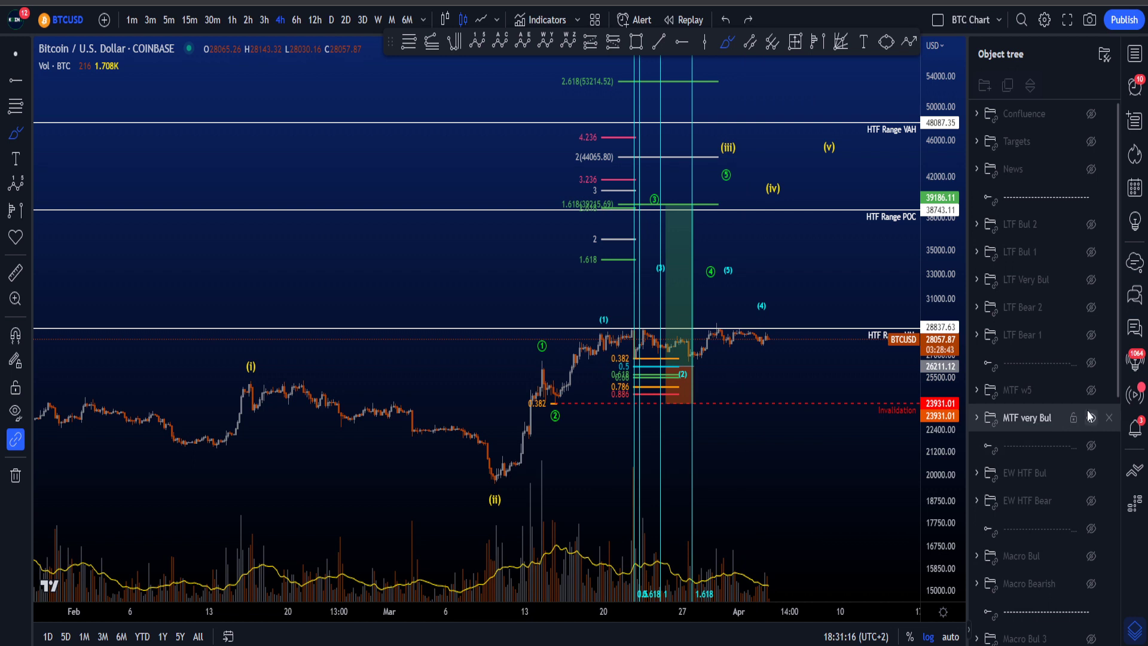
Hide the MTF very Bul drawings, show the MTF w5 drawings, and frame the Extended w1 count with its short position.
click(1090, 418)
click(1090, 390)
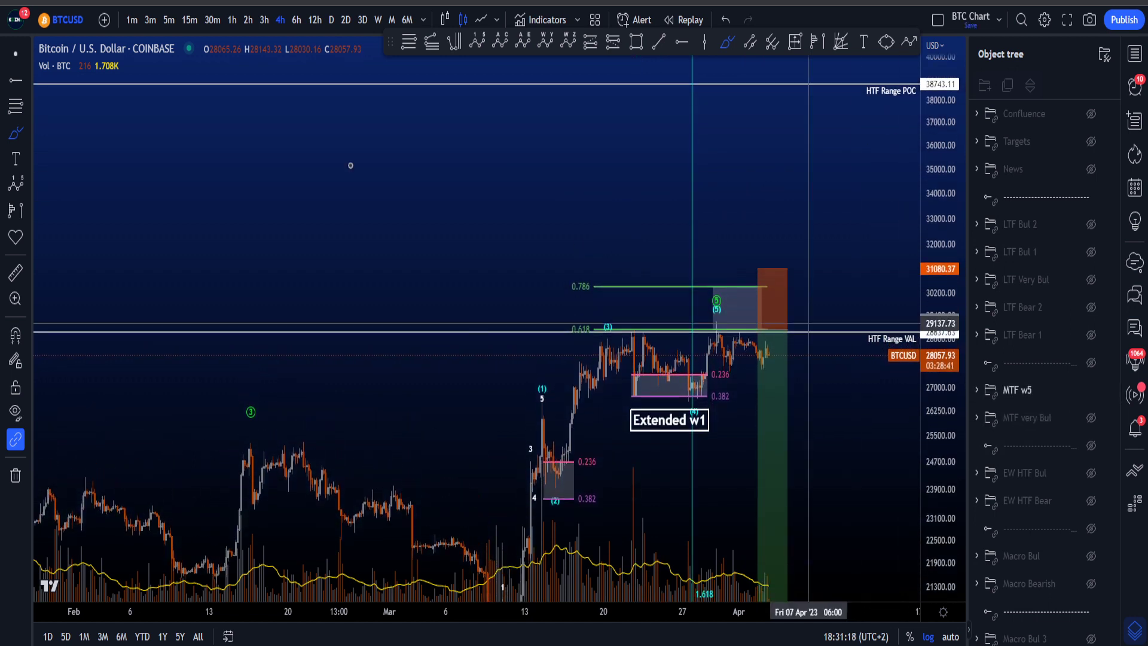
drag(846, 230, 835, 161)
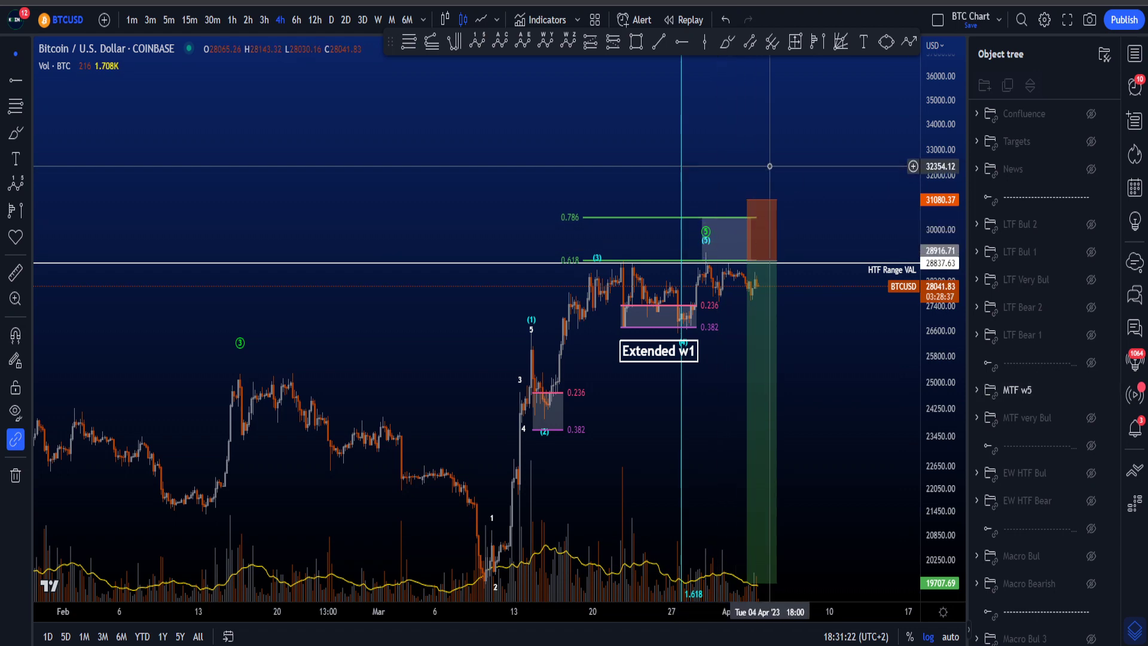
scroll(707, 233, up, 3)
scroll(808, 233, down, 3)
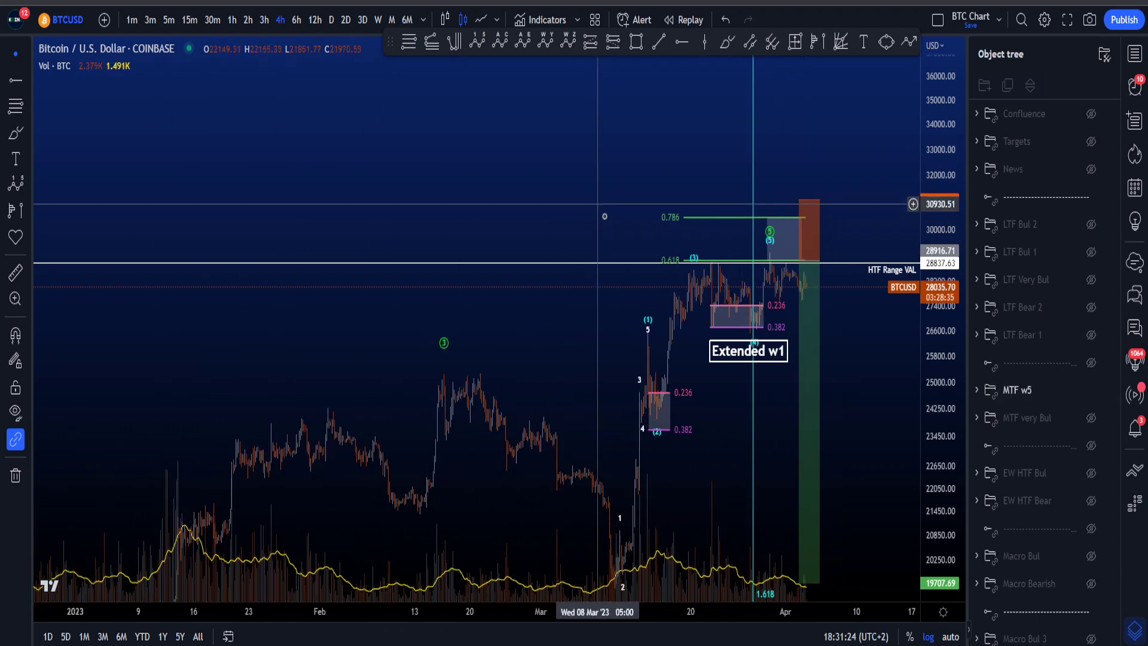
Hide the Vol indicator while viewing the Extended w1 count.
click(766, 311)
drag(934, 334, 931, 367)
drag(842, 396, 836, 349)
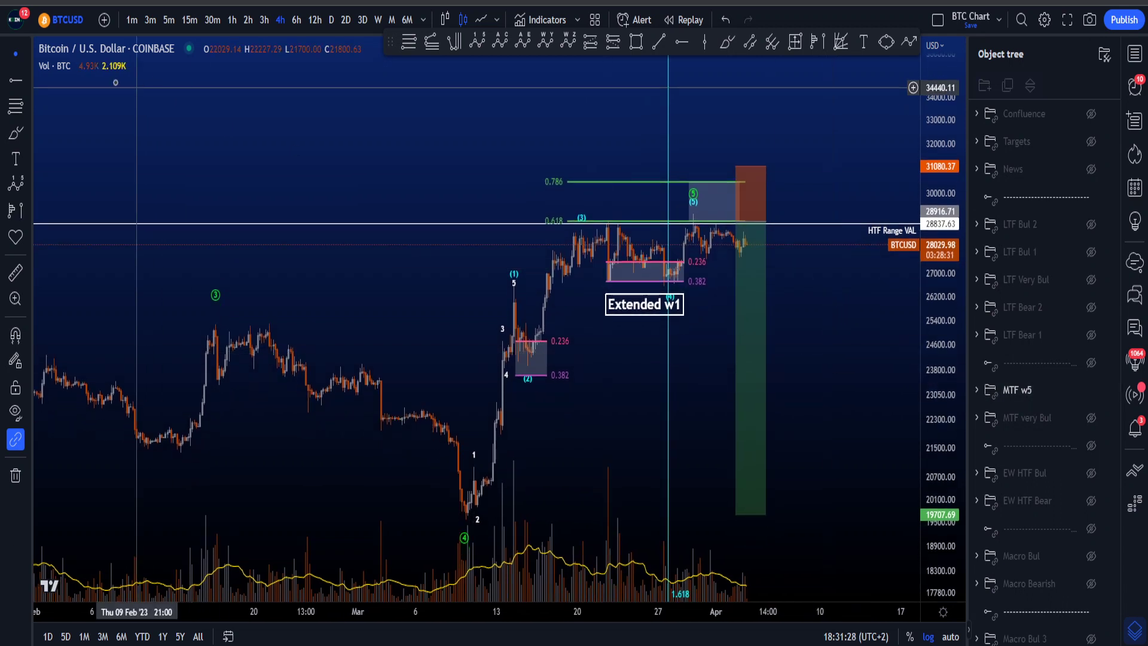
click(82, 66)
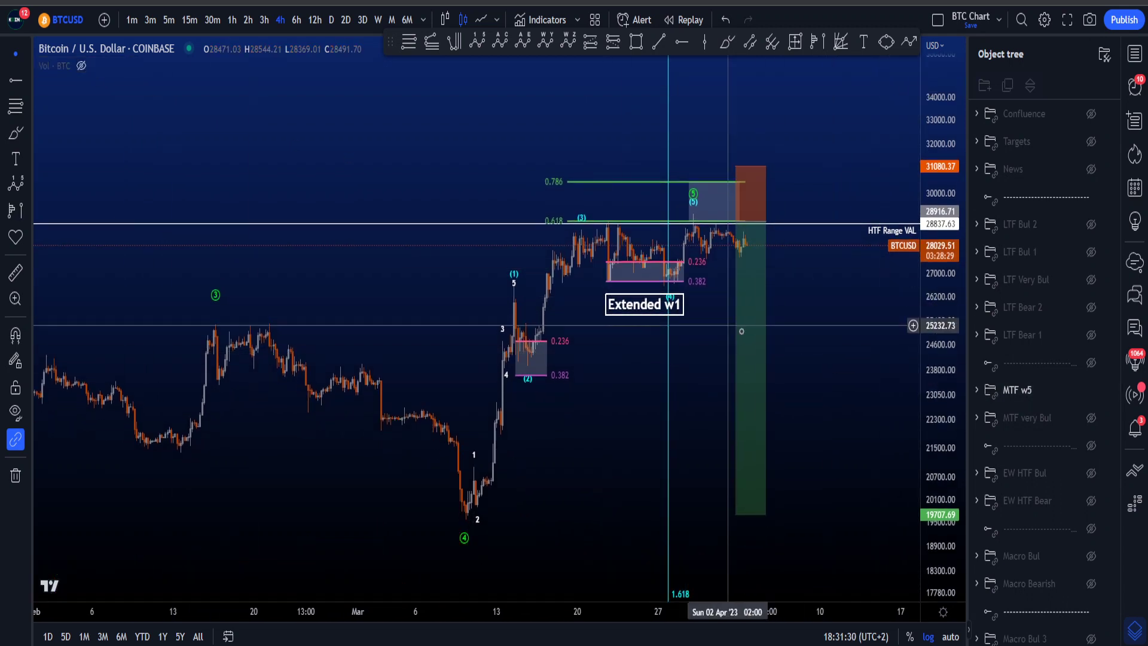
Brush a rising curve from white wave 2 to above the 0.786 level and undo it.
click(725, 45)
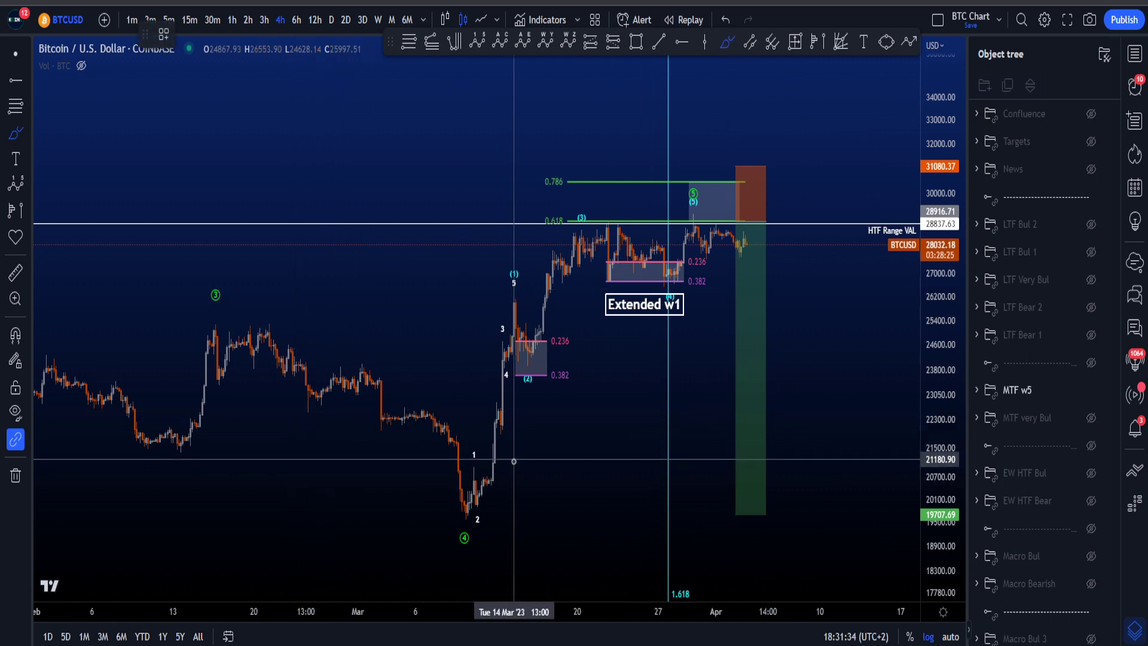
mouse_move(473, 504)
mouse_down()
mouse_move(666, 335)
mouse_move(736, 166)
mouse_up()
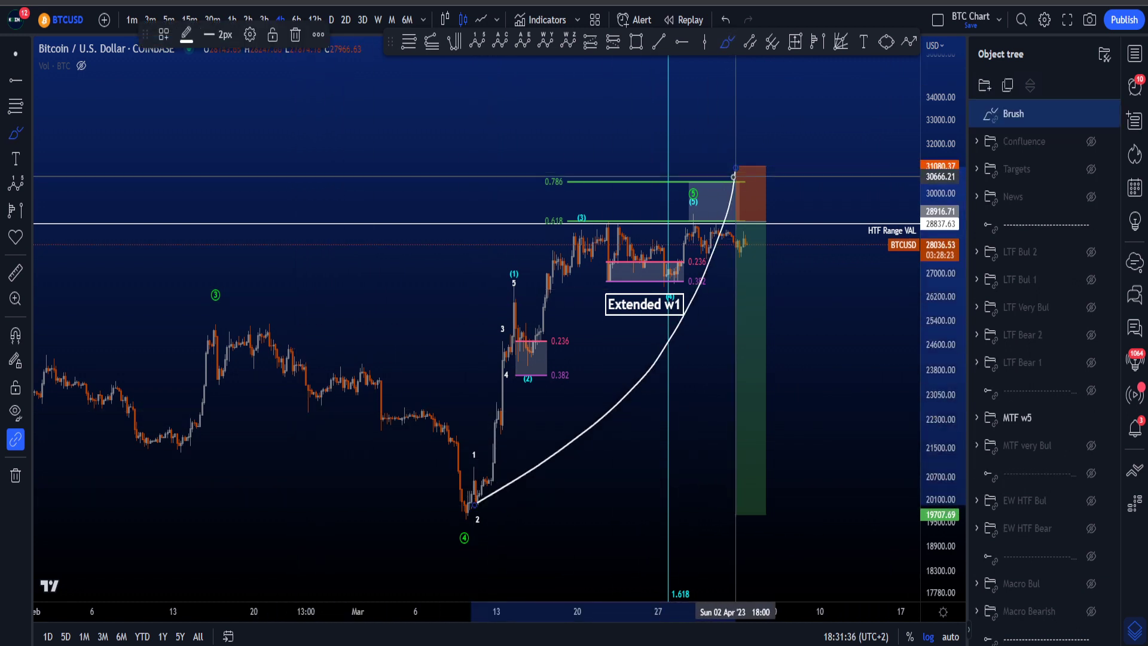
key(ctrl+z)
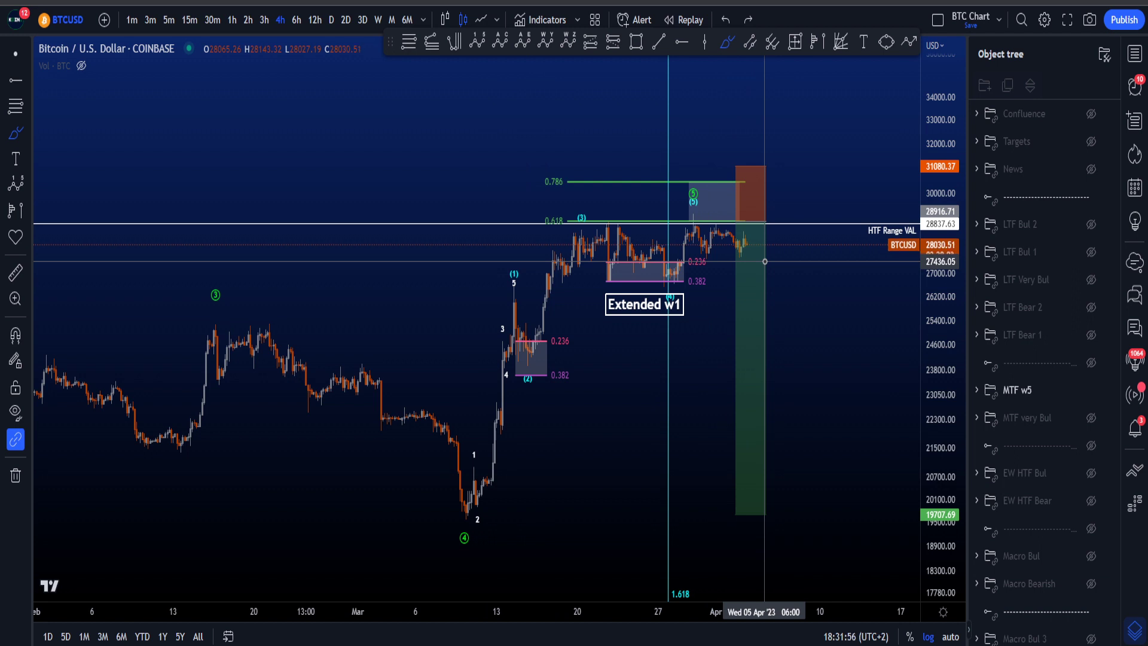
Brush a path from around green wave 3 to the projected decline and a short stroke beside HTF Range VAL, undoing both.
scroll(423, 389, up, 1)
mouse_move(170, 296)
mouse_down()
mouse_move(256, 441)
mouse_move(385, 479)
mouse_move(423, 528)
mouse_move(670, 194)
mouse_move(698, 190)
mouse_move(672, 210)
mouse_move(715, 251)
mouse_move(823, 417)
mouse_up()
key(ctrl+z)
key(ctrl+z)
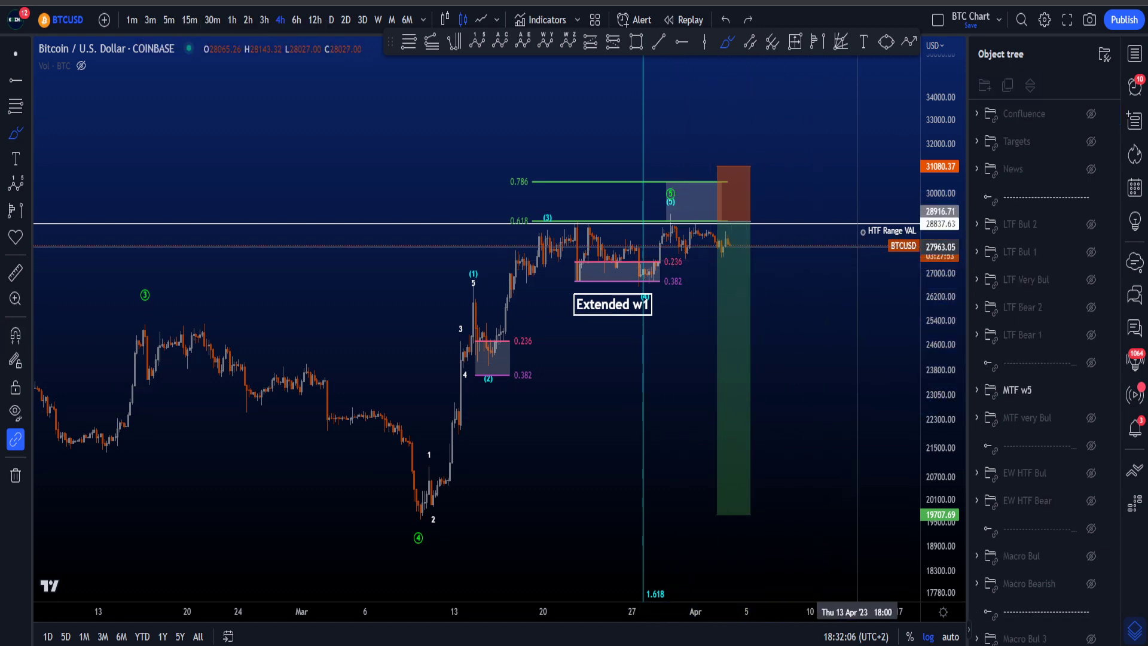
mouse_move(881, 213)
mouse_down()
mouse_move(871, 263)
mouse_move(861, 244)
mouse_up()
key(ctrl+z)
key(ctrl+z)
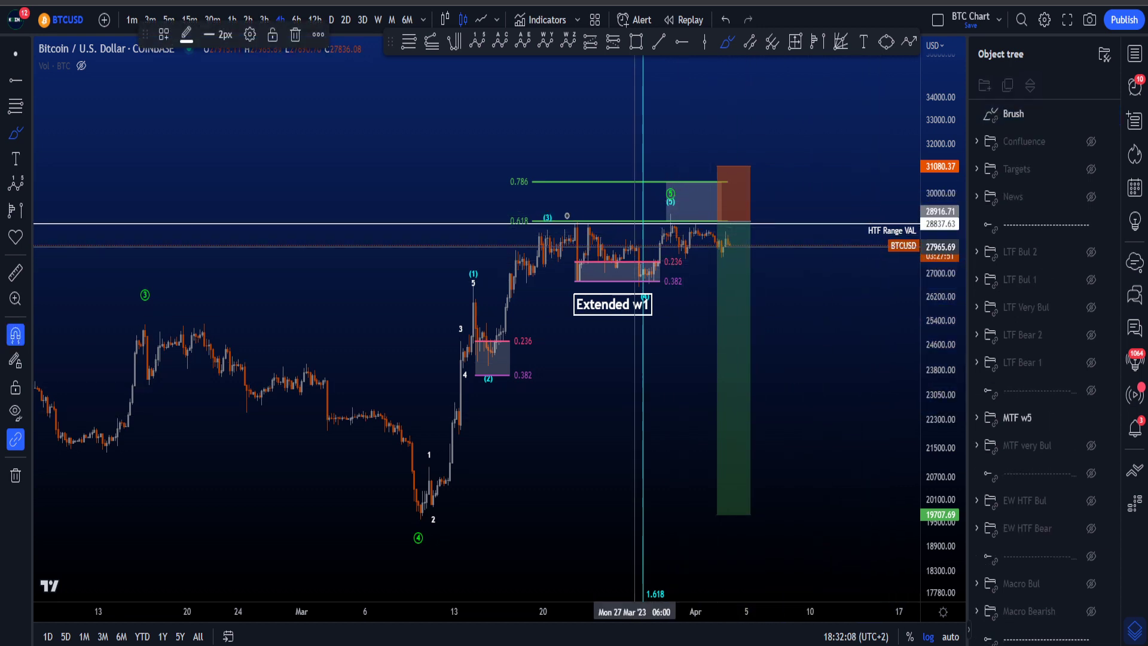
Brush a topping arc from wave (1) across the HTF Range VAL highs down to about 22,100 on 14 April, and undo it.
mouse_move(484, 306)
mouse_down()
mouse_move(541, 260)
mouse_move(640, 231)
mouse_move(734, 242)
mouse_up()
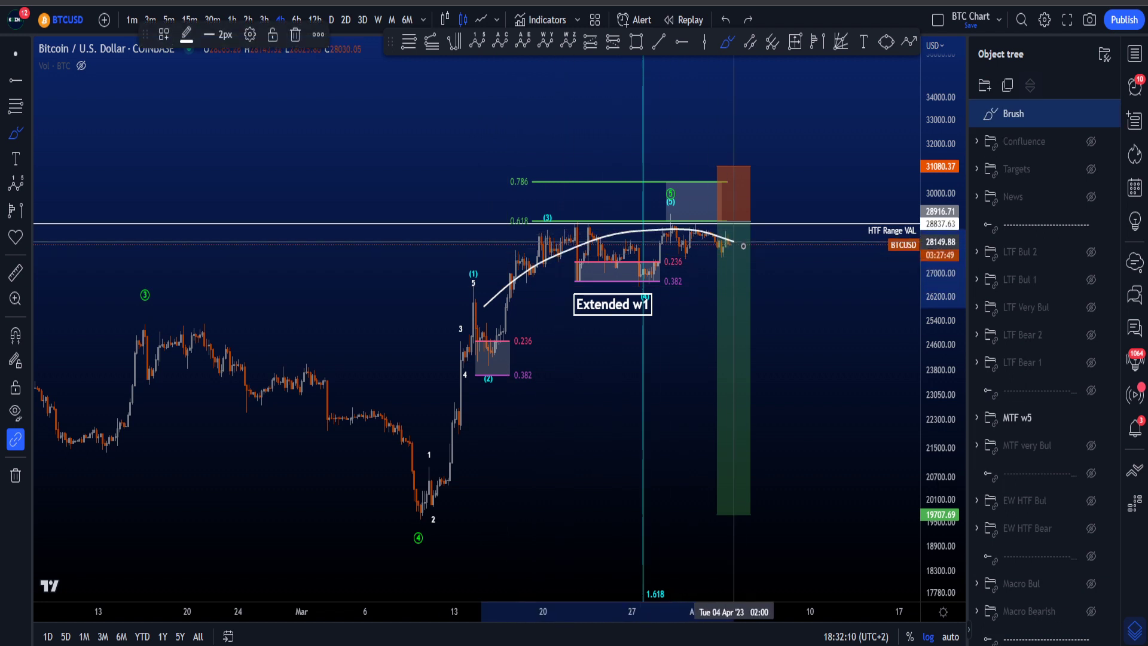
drag(796, 287, 865, 424)
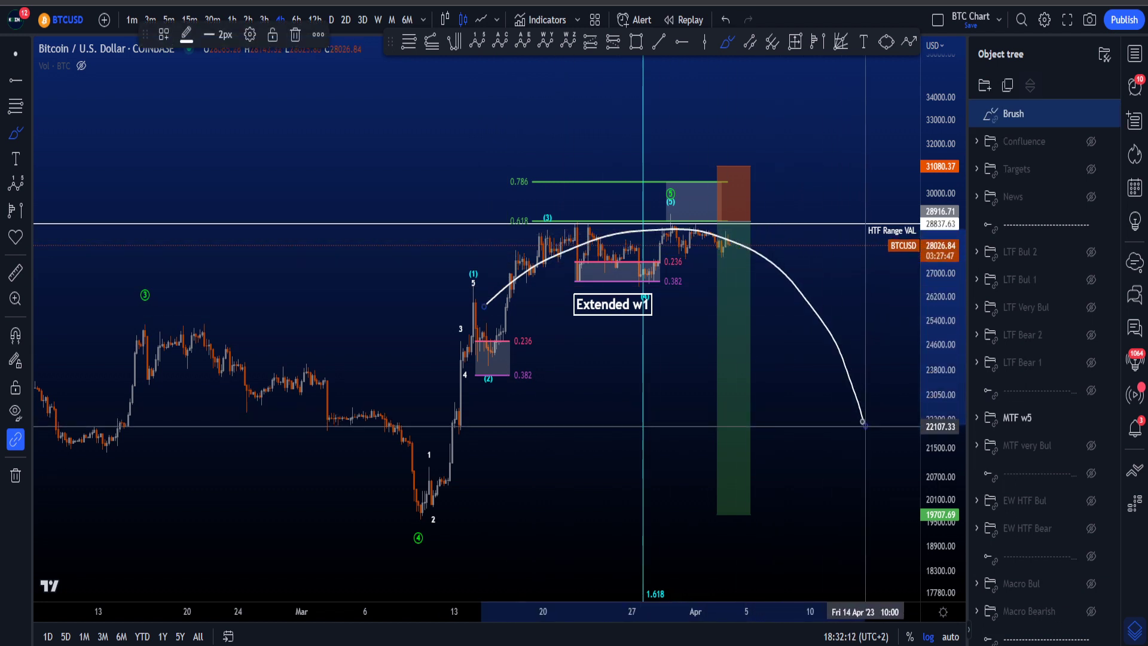
key(ctrl+z)
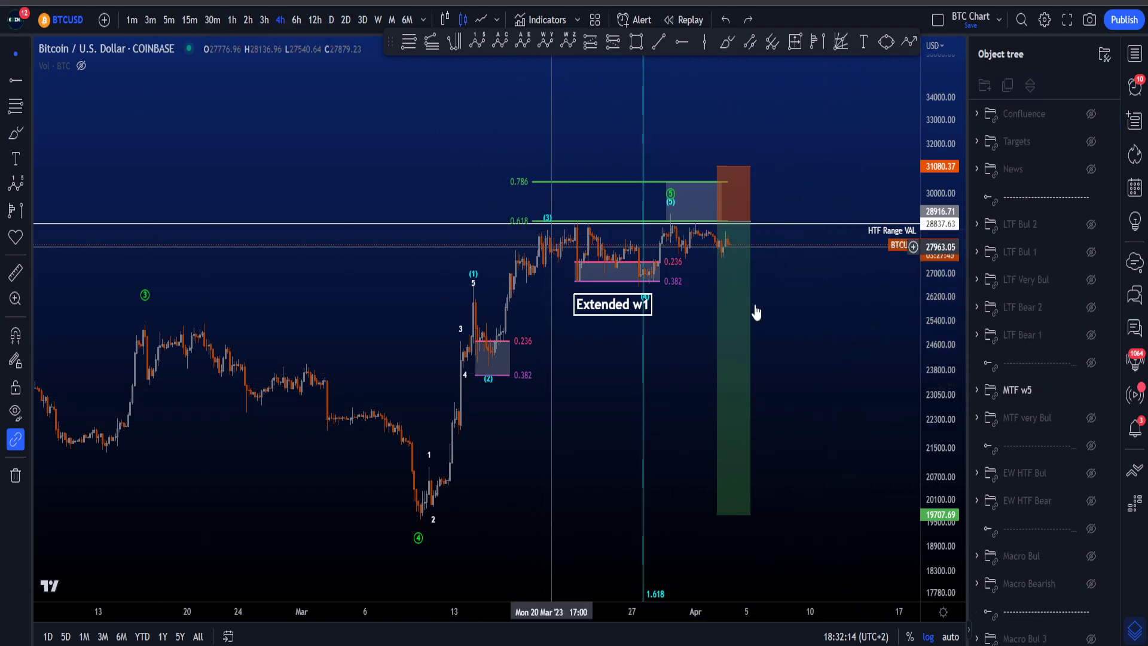
Brush short strokes near the HTF Range VAL label and around the upper 0.236–0.382 zone, undoing each.
drag(830, 299, 843, 360)
drag(943, 415, 940, 400)
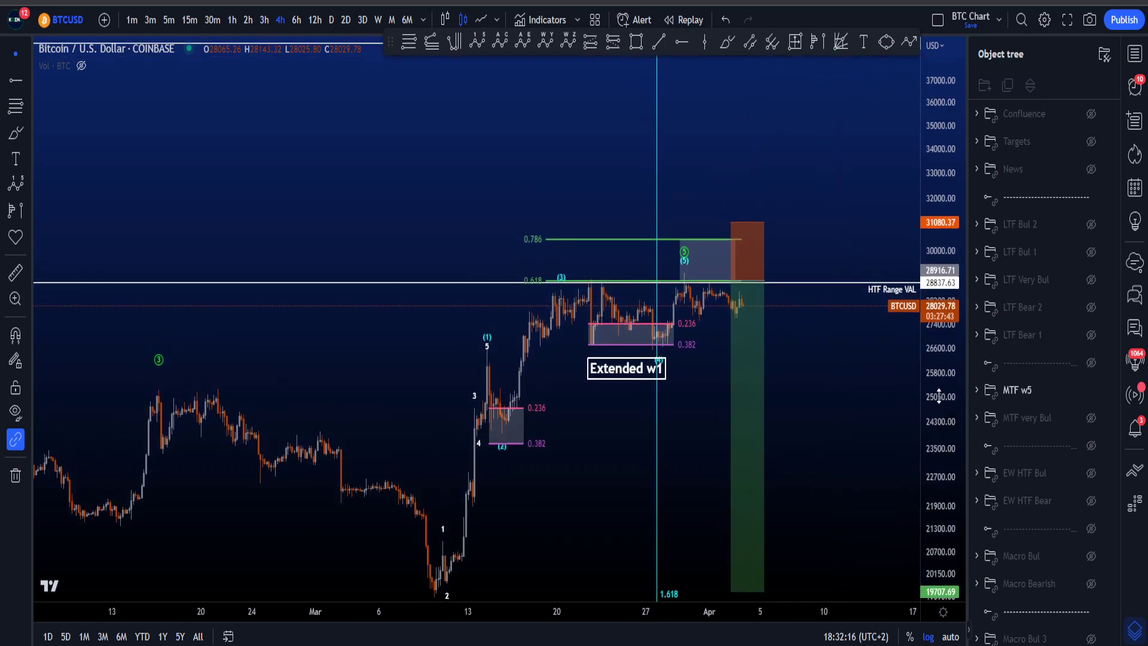
click(727, 42)
drag(873, 272, 859, 308)
key(ctrl+z)
mouse_move(591, 310)
mouse_down()
mouse_move(675, 288)
mouse_move(786, 411)
mouse_move(680, 364)
mouse_up()
key(ctrl+z)
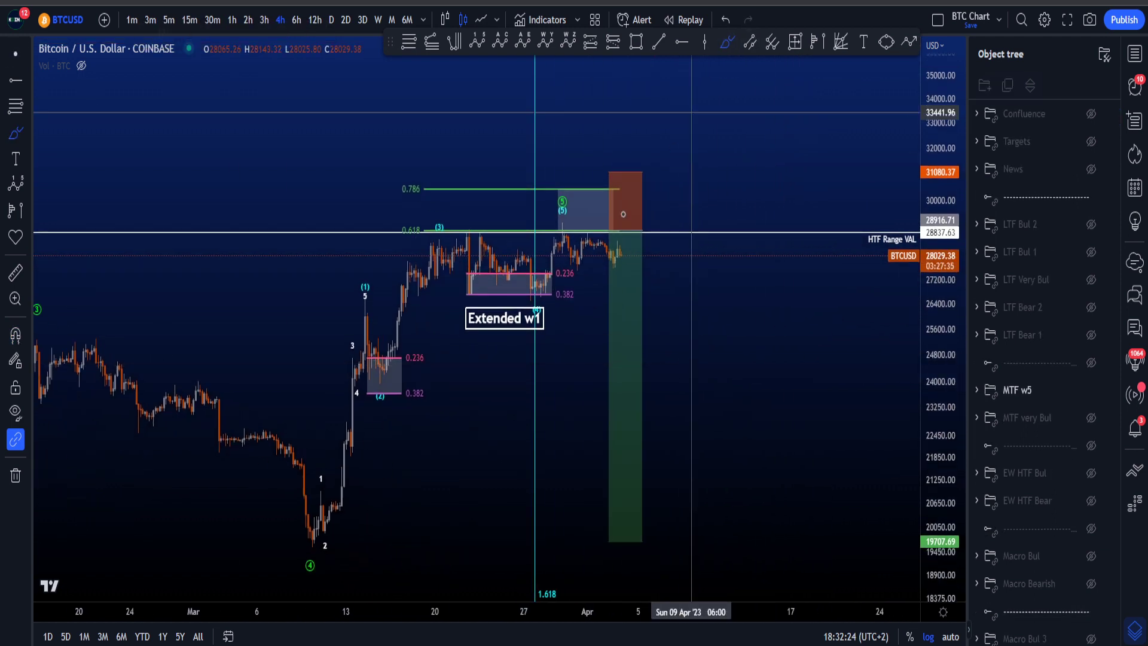
Brush a path from wave (3) down to about 22,000 and back up to HTF Range VAL around 16 April, undoing the strokes.
mouse_move(435, 258)
mouse_down()
mouse_move(623, 303)
mouse_move(662, 417)
mouse_move(741, 407)
mouse_move(760, 370)
mouse_up()
drag(678, 459, 695, 430)
key(ctrl+z)
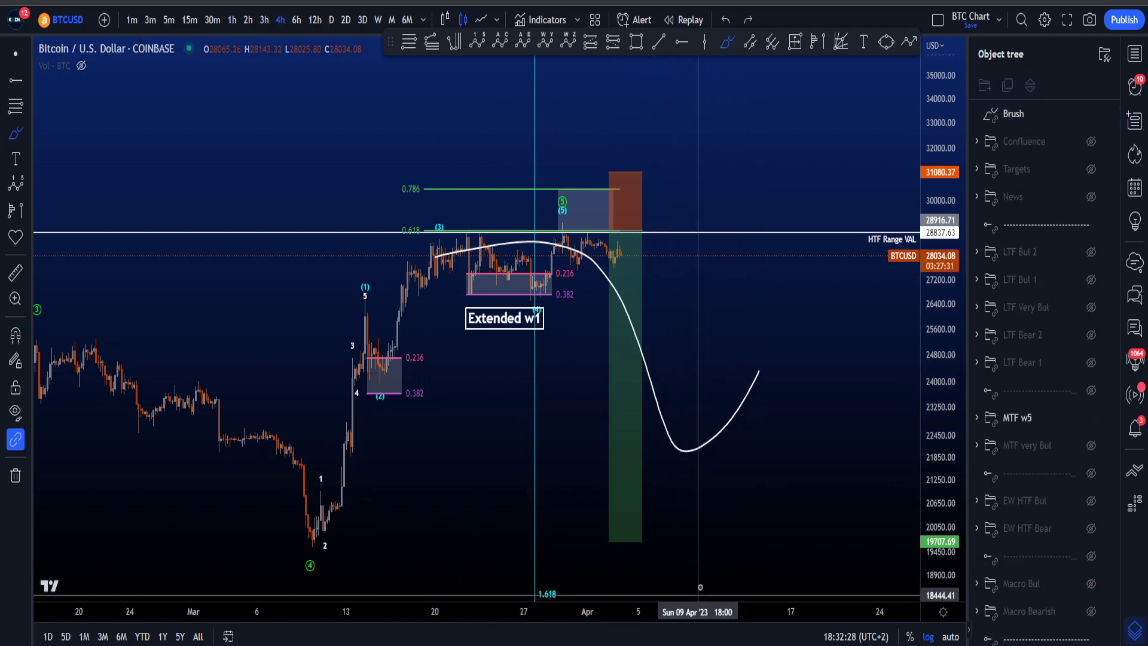
drag(730, 394, 754, 348)
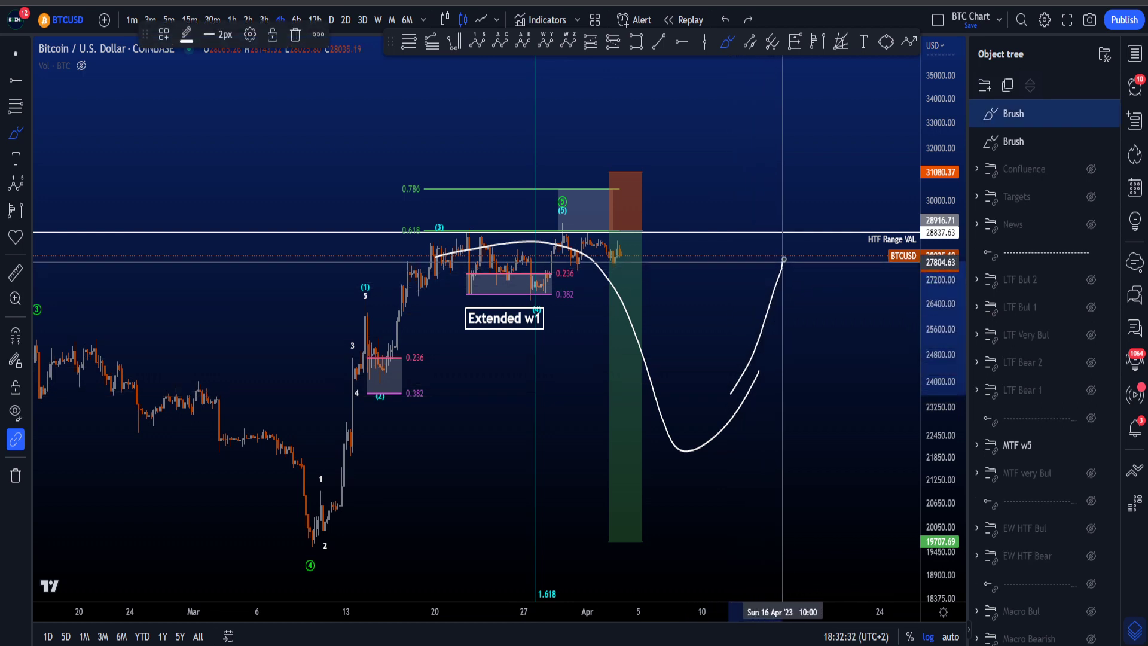
mouse_move(791, 238)
mouse_down()
mouse_move(800, 234)
mouse_move(781, 236)
mouse_up()
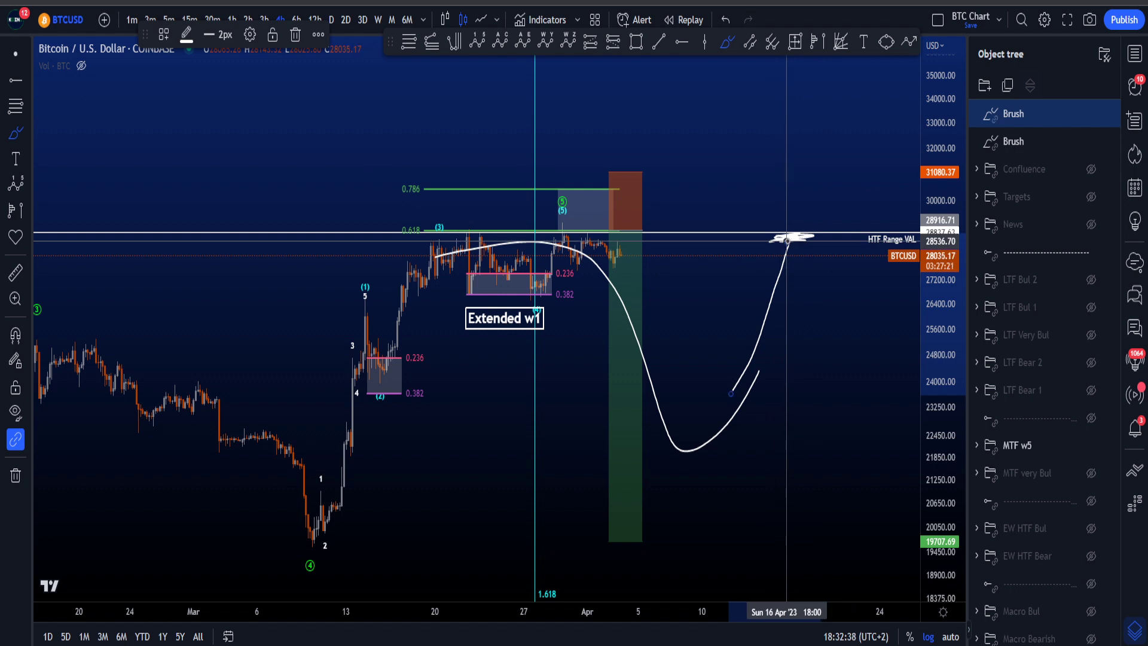
key(ctrl+z)
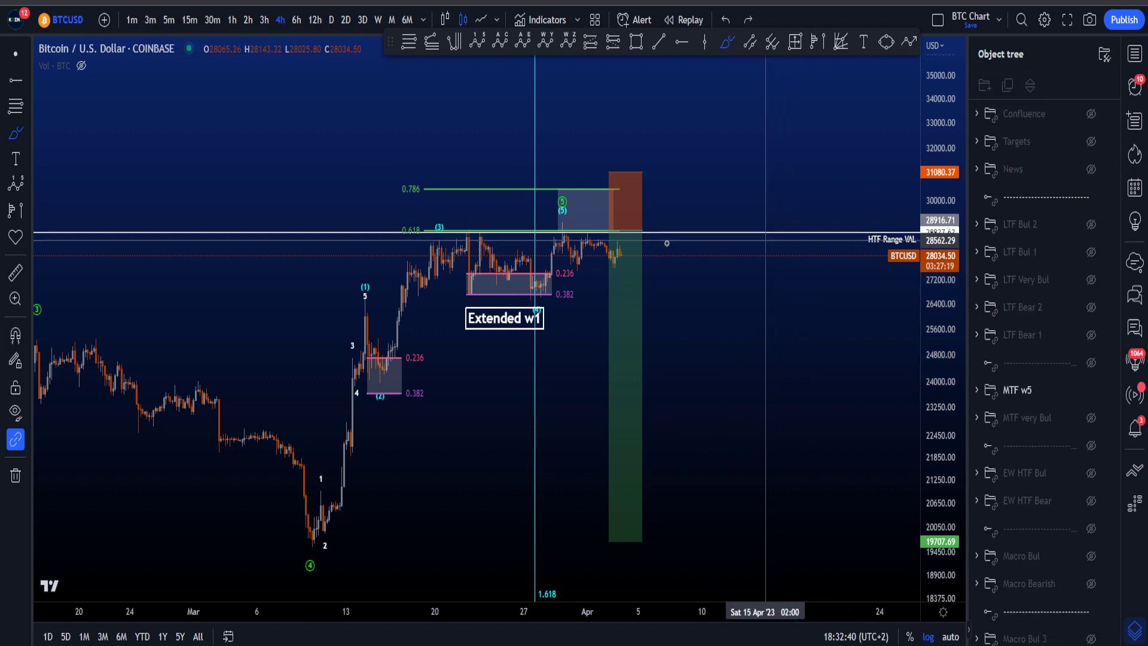
Brush repeated rounded-top arcs over price from mid-March to early April, deleting each stroke.
mouse_move(406, 277)
mouse_down()
mouse_move(517, 223)
mouse_move(602, 232)
mouse_move(652, 302)
mouse_move(489, 204)
mouse_up()
mouse_move(399, 279)
mouse_down()
mouse_move(503, 222)
mouse_move(636, 269)
mouse_up()
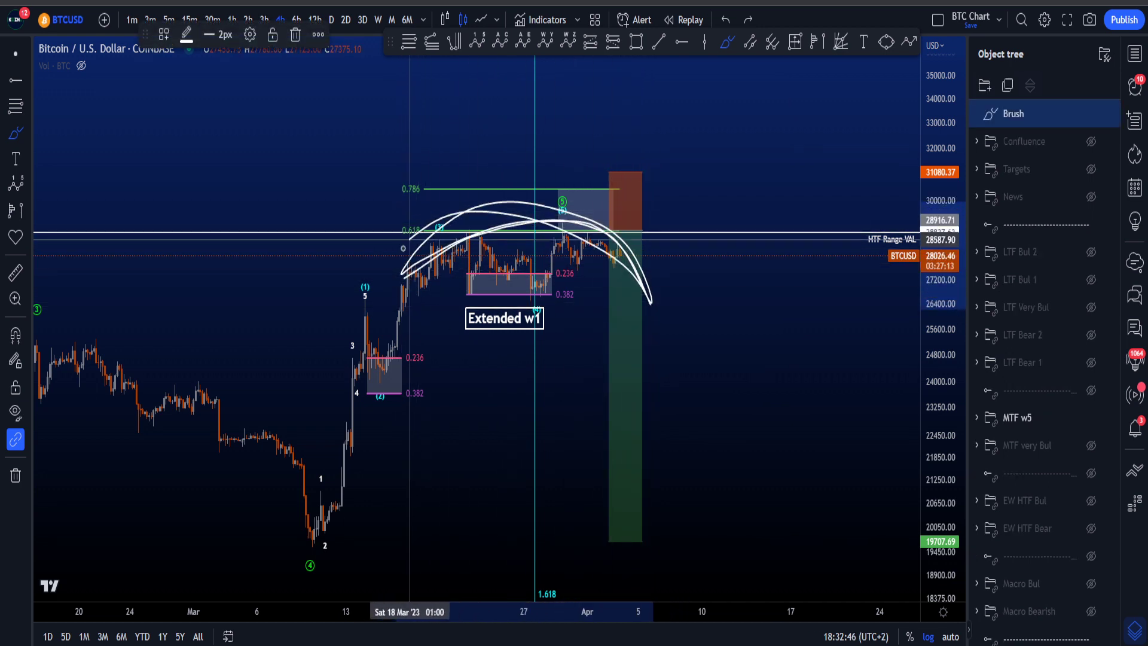
key(Delete)
mouse_move(387, 318)
mouse_down()
mouse_move(467, 238)
mouse_move(505, 280)
mouse_move(538, 285)
mouse_move(579, 223)
mouse_up()
key(Delete)
mouse_move(378, 313)
mouse_down()
mouse_move(529, 233)
mouse_move(626, 250)
mouse_up()
key(Delete)
Brush over the recent highs, then trace a rounded decline and a retest of HTF Range VAL in mid-April, deleting both strokes.
scroll(616, 257, down, 6)
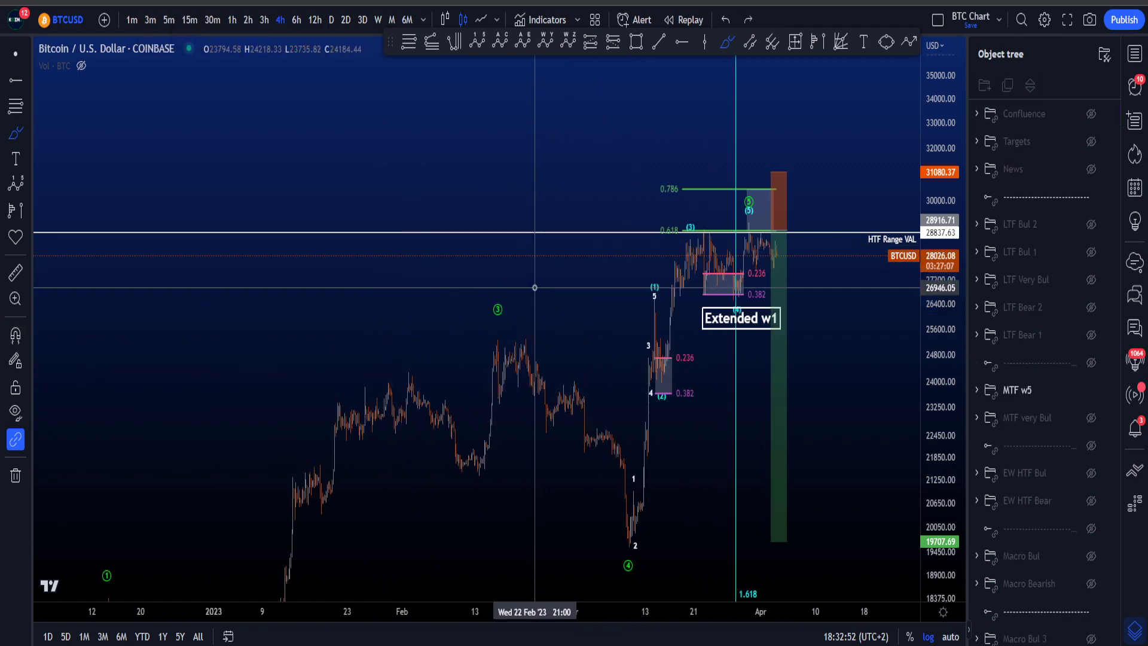
mouse_move(721, 242)
mouse_down()
mouse_move(616, 235)
mouse_move(755, 261)
mouse_up()
key(Delete)
scroll(755, 261, up, 6)
mouse_move(532, 261)
mouse_down()
mouse_move(657, 263)
mouse_move(693, 404)
mouse_move(793, 227)
mouse_up()
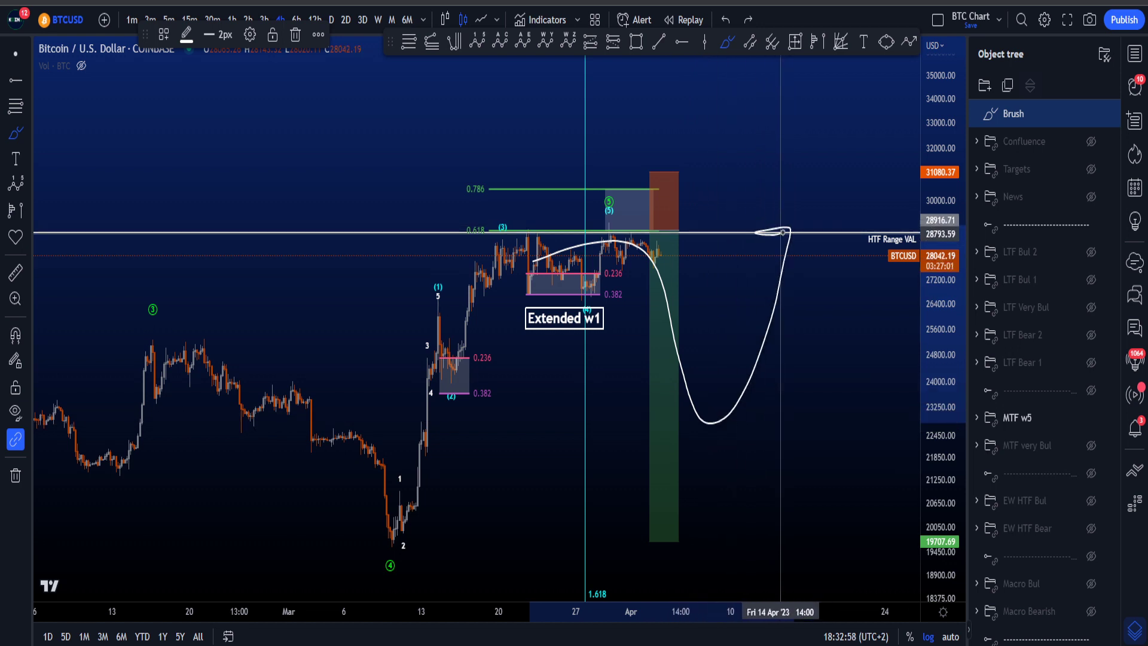
key(Delete)
Brush the rise from white wave 2 to wave (1) and the span between waves (2) and (4), deleting the strokes.
scroll(632, 267, up, 3)
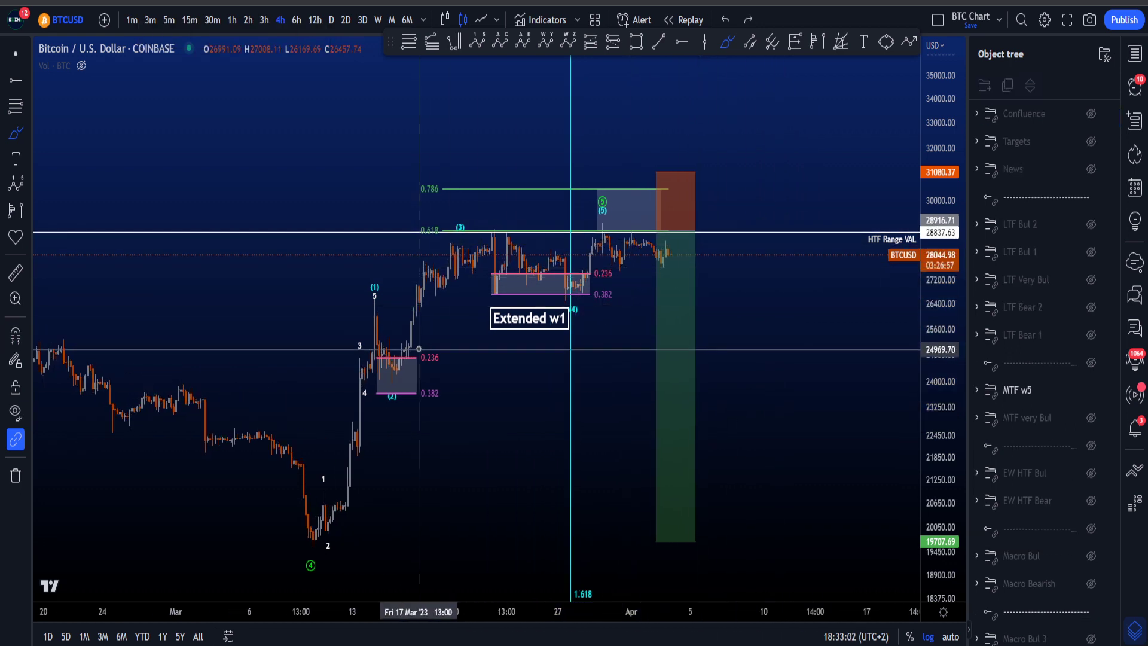
scroll(335, 472, up, 2)
drag(261, 536, 341, 265)
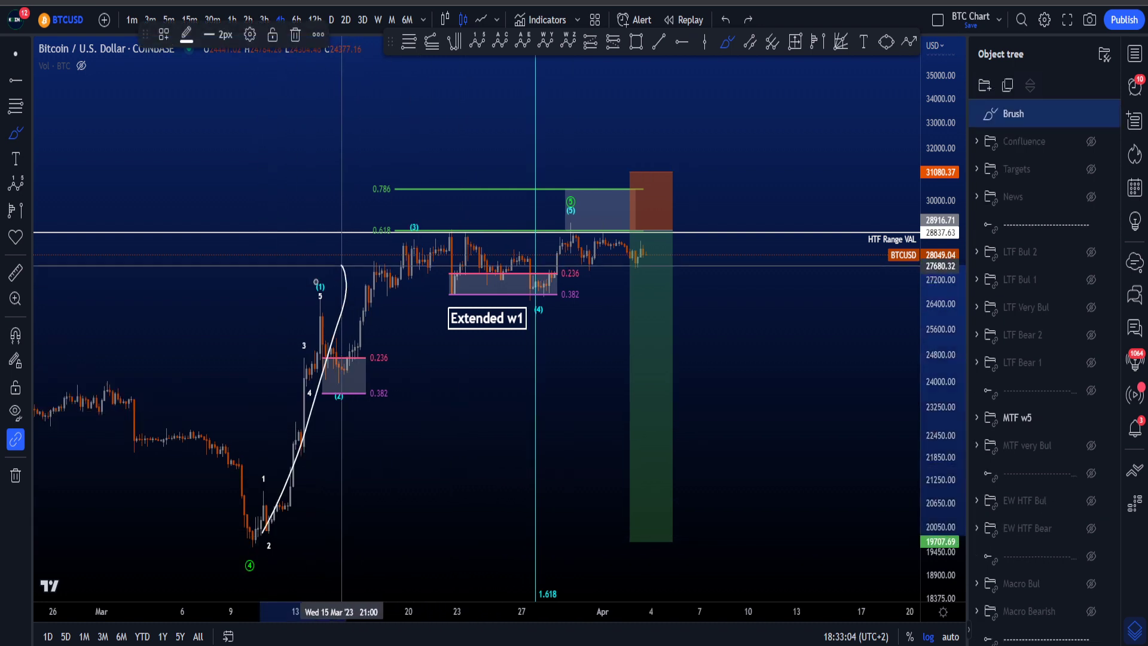
mouse_move(333, 392)
mouse_down()
mouse_move(410, 248)
mouse_move(557, 322)
mouse_up()
key(Delete)
mouse_move(359, 380)
mouse_down()
mouse_move(441, 375)
mouse_move(556, 313)
mouse_up()
key(Delete)
Frame the count closely and brush around the wave (1), (3) and (5) peaks in turn, undoing each stroke.
drag(952, 390, 948, 233)
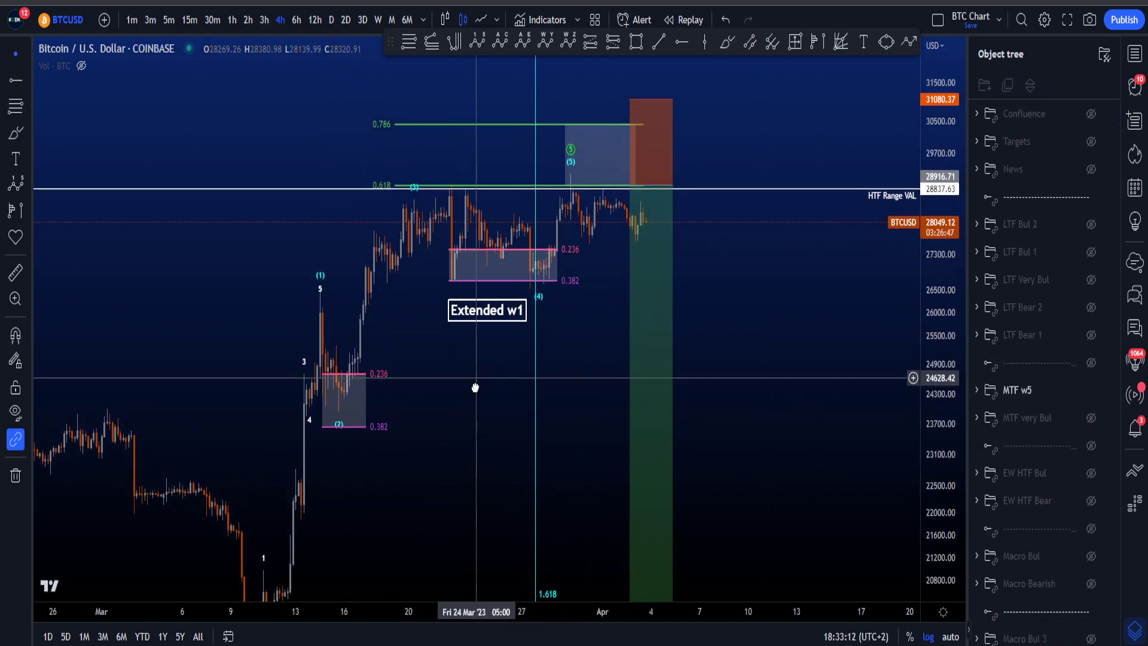
drag(476, 387, 478, 426)
scroll(511, 351, up, 3)
drag(616, 396, 592, 400)
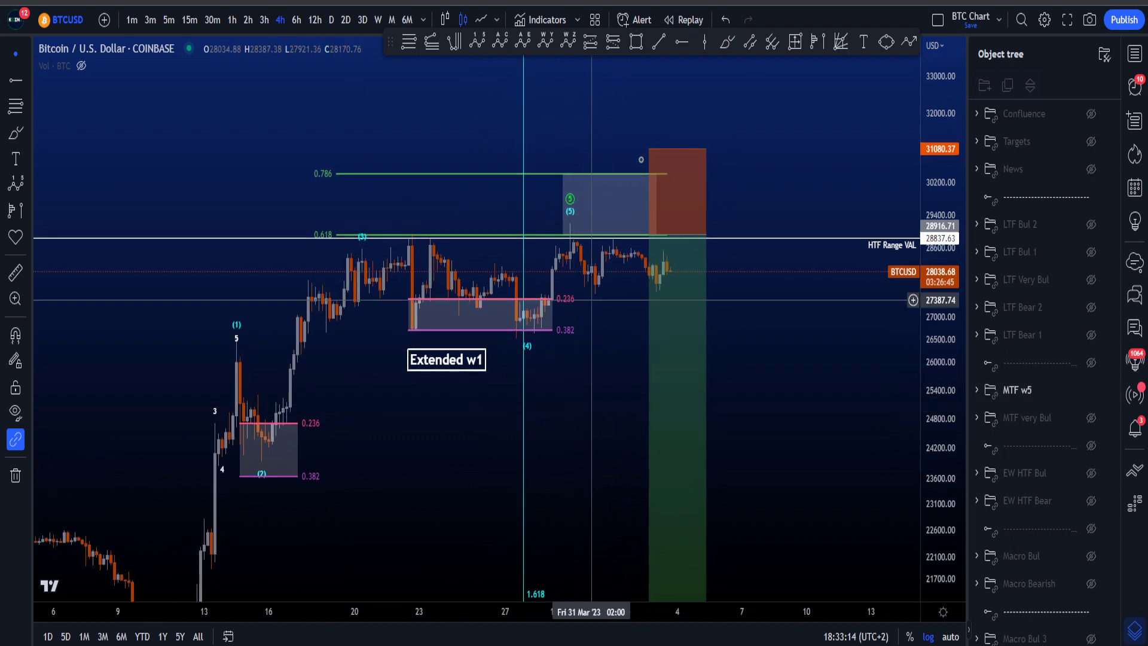
drag(188, 385, 243, 353)
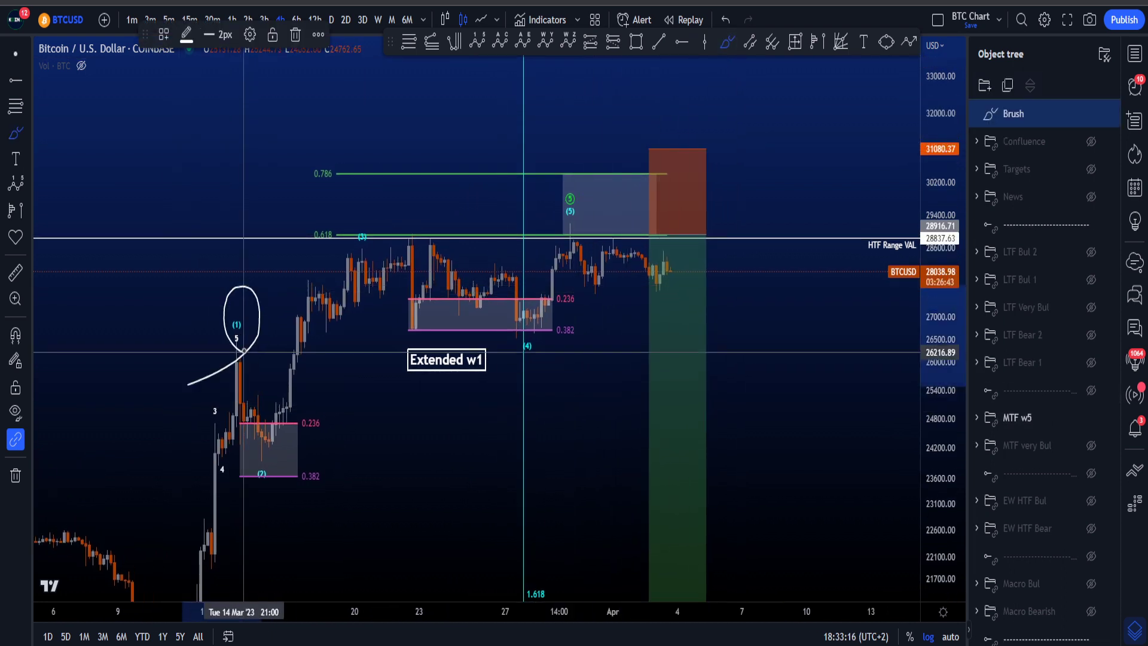
key(ctrl+z)
drag(387, 250, 373, 233)
key(ctrl+z)
mouse_move(615, 160)
mouse_down()
mouse_move(550, 218)
mouse_move(563, 245)
mouse_up()
key(ctrl+z)
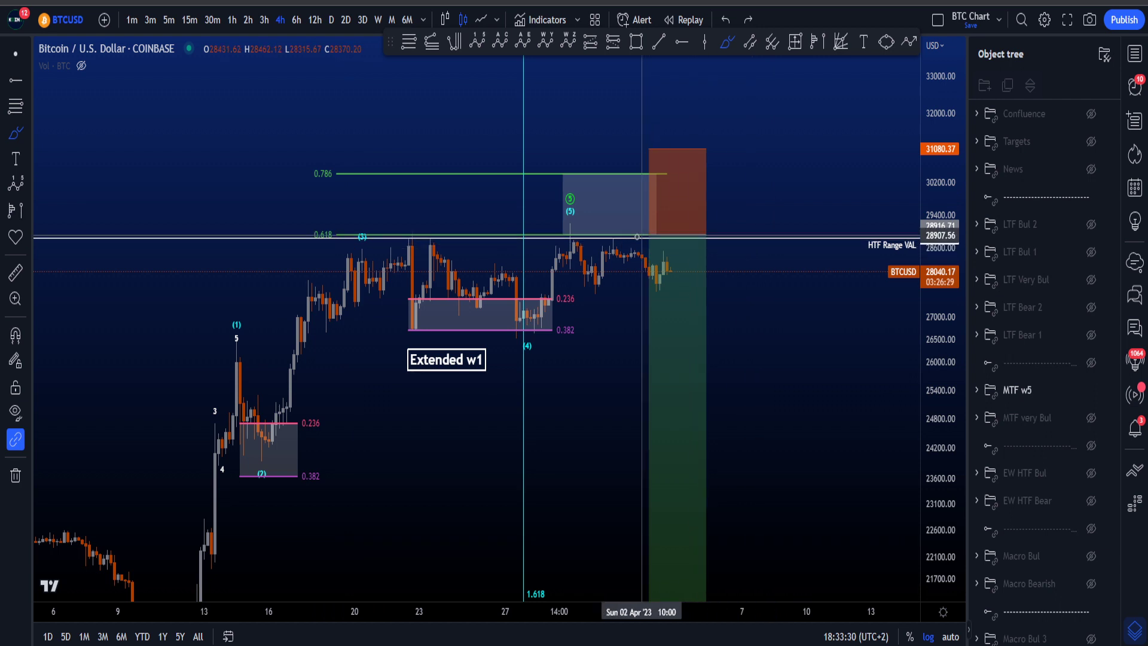
Brush short marks along HTF Range VAL above the early-April highs, undoing each.
mouse_move(687, 244)
mouse_down()
mouse_move(576, 185)
mouse_move(641, 273)
mouse_move(605, 266)
mouse_move(635, 243)
mouse_up()
key(ctrl+z)
mouse_move(604, 235)
mouse_down()
mouse_move(663, 247)
mouse_move(617, 231)
mouse_up()
key(ctrl+z)
drag(601, 230, 620, 216)
drag(606, 220, 625, 210)
key(ctrl+z)
key(ctrl+z)
key(ctrl+z)
key(ctrl+z)
key(ctrl+z)
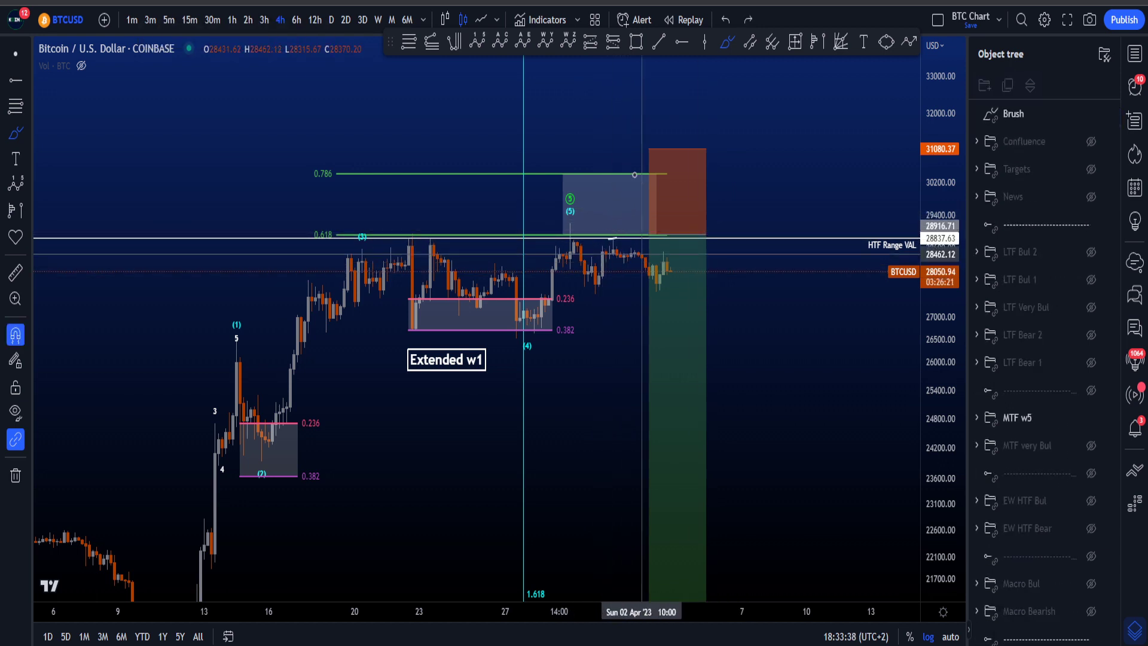
Brush the projected drop through the short position and the advance from green wave 4 toward wave (5), undoing each stroke.
drag(629, 144, 691, 349)
drag(704, 277, 672, 377)
key(ctrl+z)
key(ctrl+z)
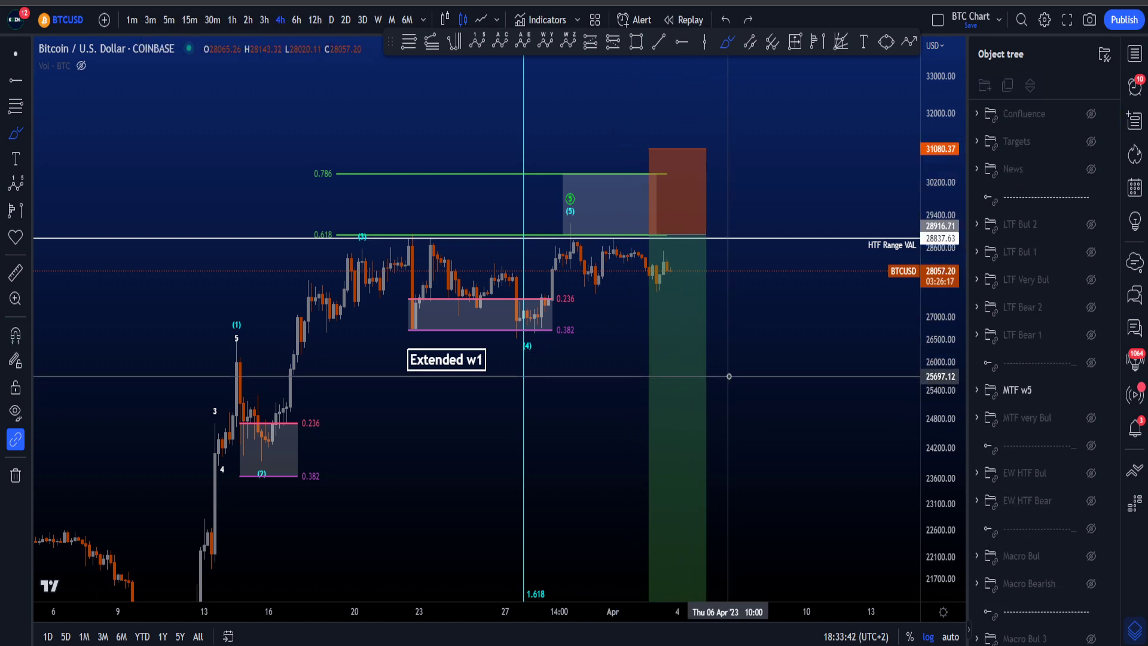
scroll(820, 389, down, 3)
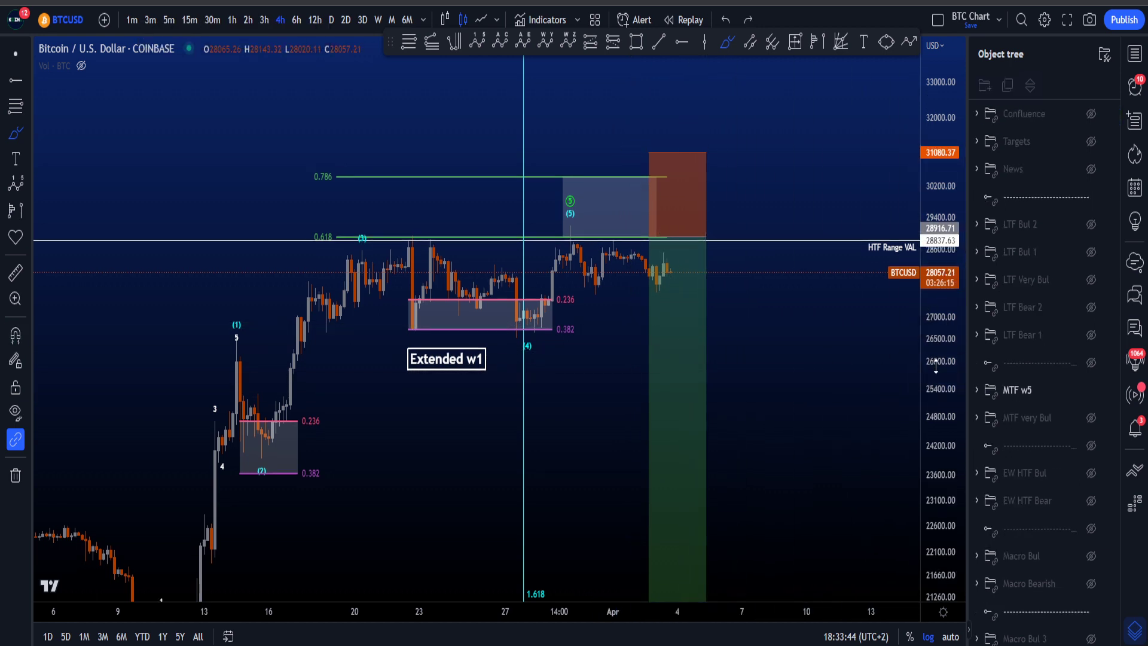
drag(353, 530, 660, 308)
key(ctrl+z)
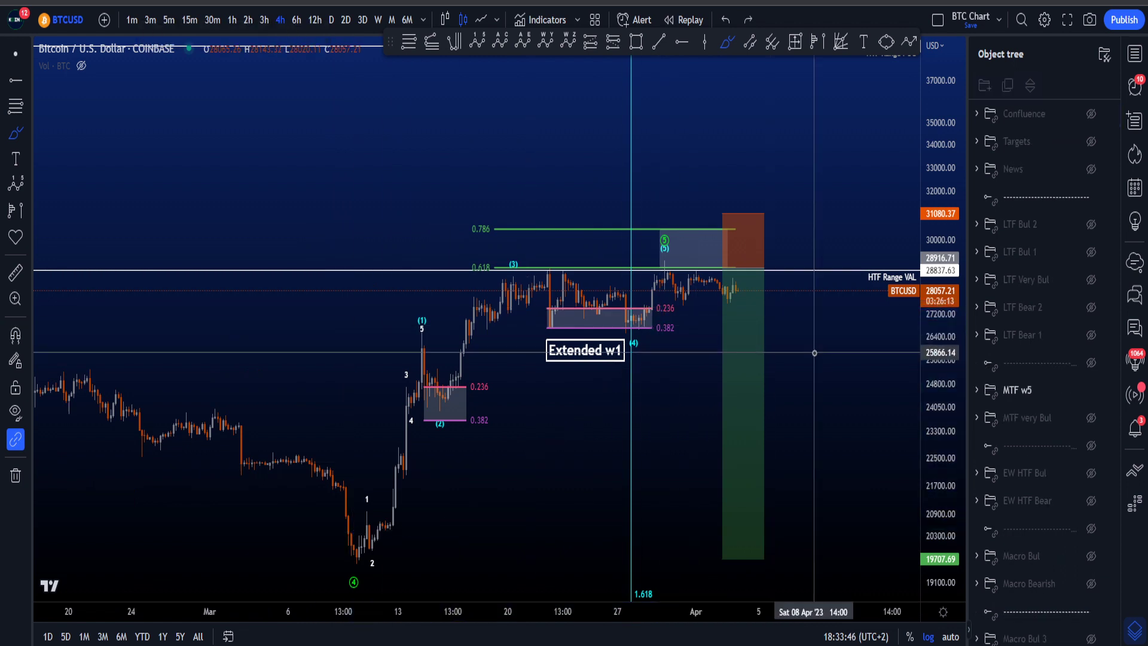
Hide the MTF w5 drawings, show LTF Bear 1, and switch to the 1-hour timeframe with the A-B-C projection in view.
drag(943, 390, 943, 372)
scroll(810, 384, up, 1)
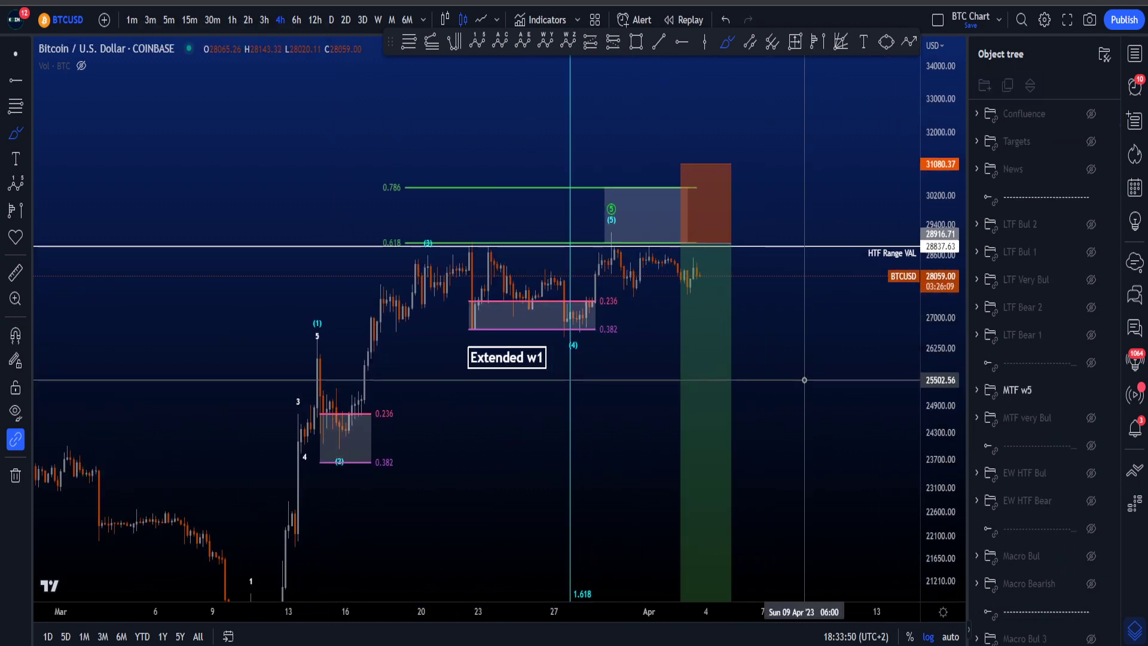
click(1092, 390)
click(1091, 335)
click(232, 20)
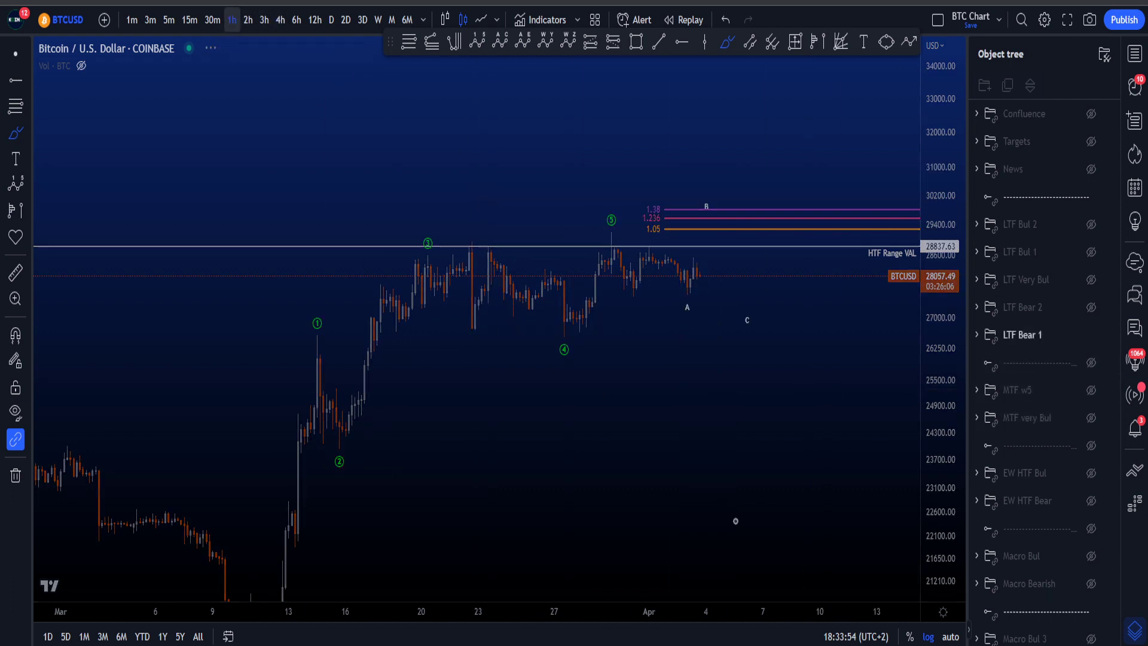
double_click(944, 328)
drag(944, 328, 942, 522)
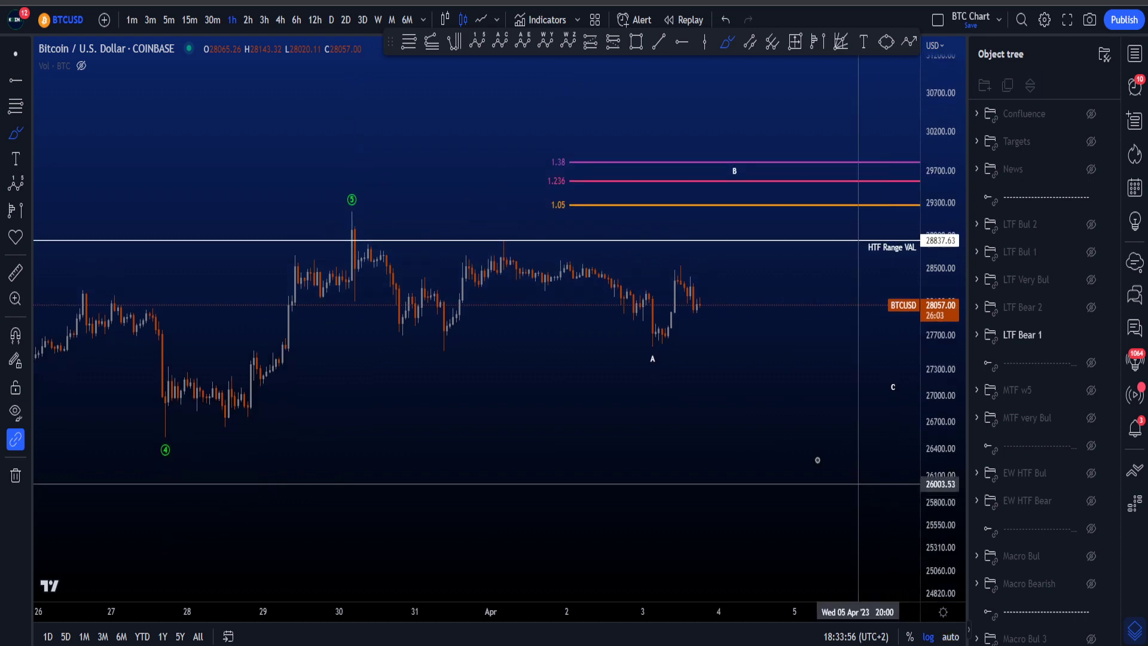
scroll(770, 446, down, 2)
scroll(748, 440, right, 3)
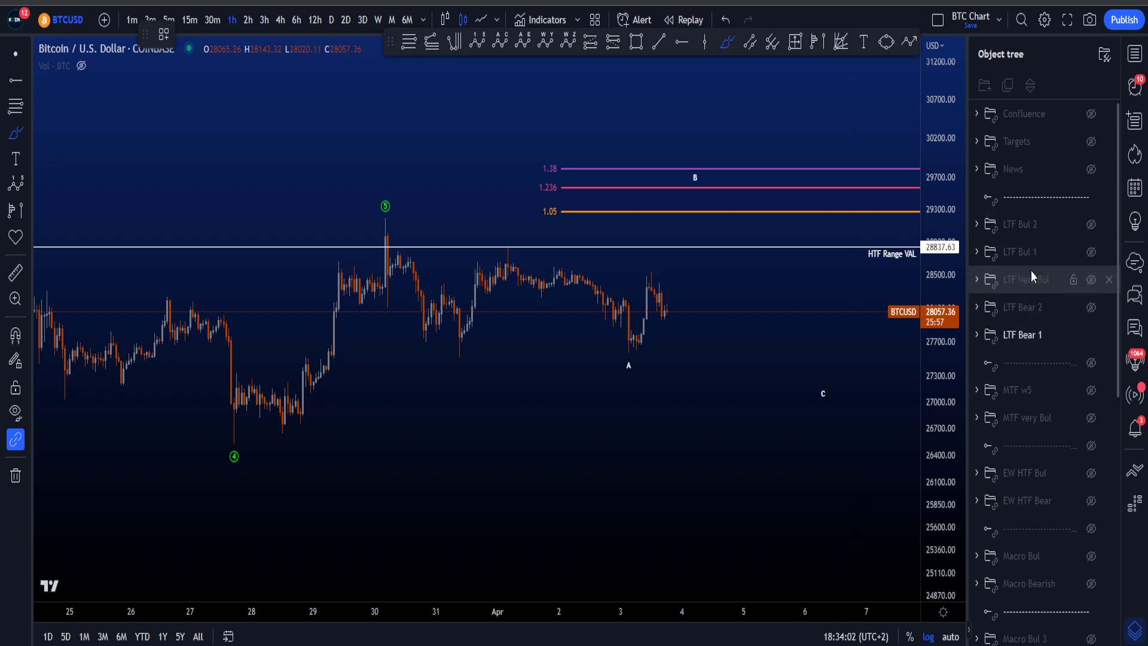
Mark green wave 5 and undo that stroke, then brush the projected path from wave 5 through A and B to about 26,800 beyond C.
mouse_move(403, 198)
mouse_down()
mouse_move(336, 205)
mouse_move(382, 180)
mouse_move(419, 239)
mouse_move(387, 174)
mouse_up()
key(ctrl+z)
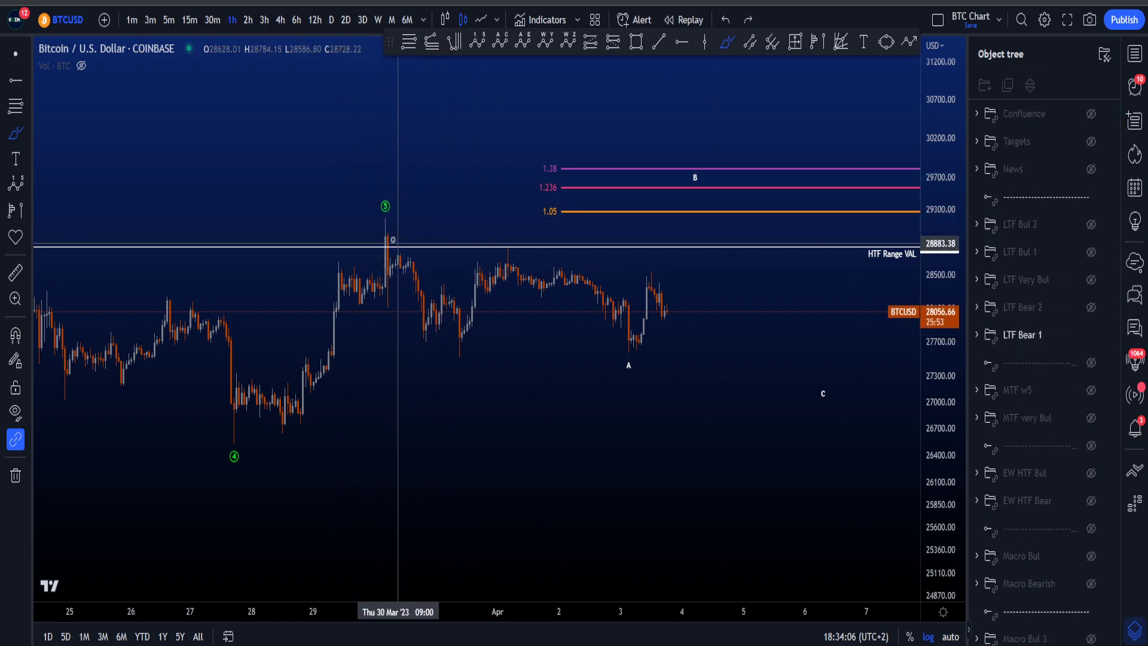
mouse_move(383, 213)
mouse_down()
mouse_move(599, 371)
mouse_move(820, 366)
mouse_up()
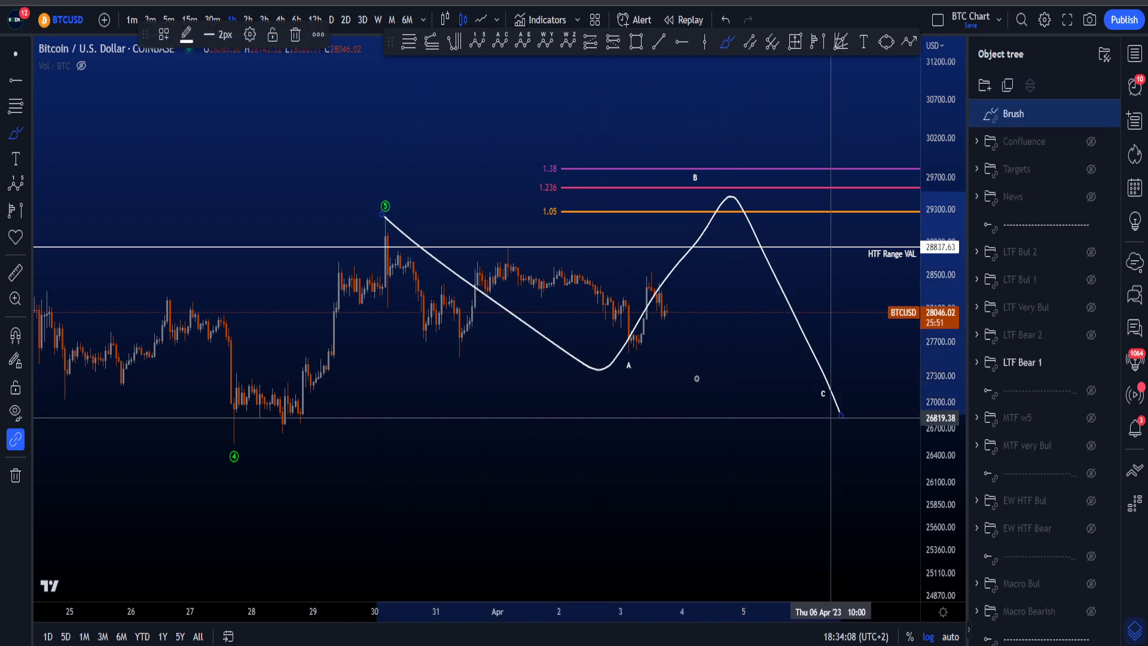
Brush the A-B-C path from green wave 5 and the zigzag from A up to the 1.38 level, undoing each stroke.
key(ctrl+z)
mouse_move(386, 226)
mouse_down()
mouse_move(615, 367)
mouse_move(751, 221)
mouse_move(820, 388)
mouse_up()
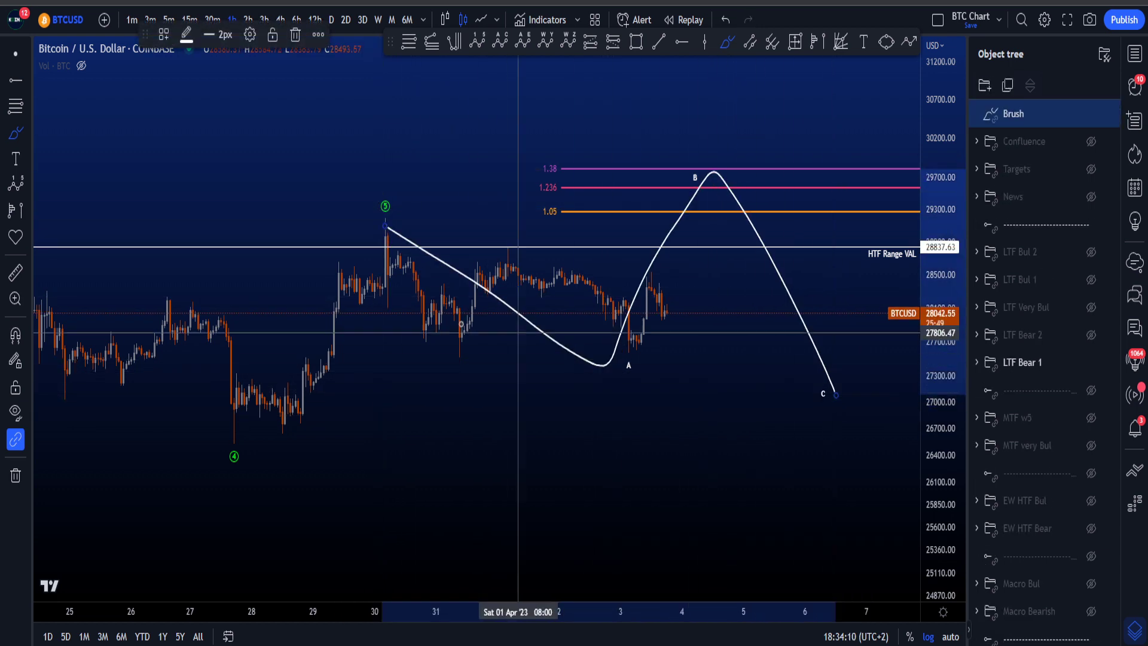
key(ctrl+z)
mouse_move(382, 238)
mouse_down()
mouse_move(430, 332)
mouse_move(641, 371)
mouse_move(739, 180)
mouse_up()
key(ctrl+z)
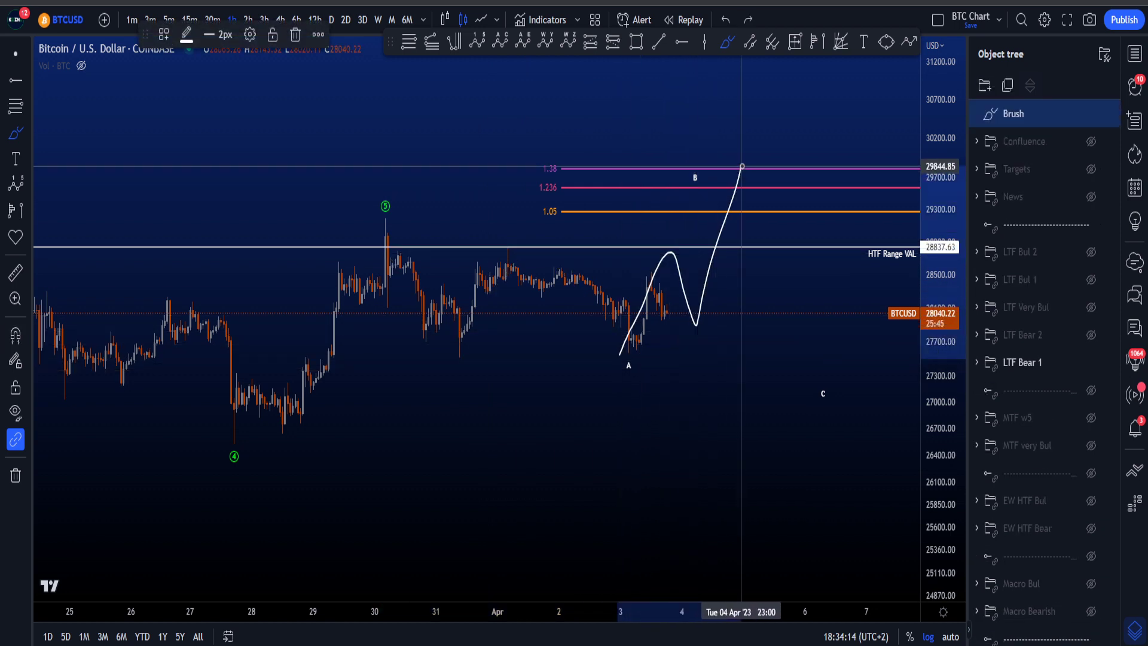
key(ctrl+z)
Circle the 1.236 and 1.38 target labels for wave B, undoing each circle.
mouse_move(589, 199)
mouse_down()
mouse_move(502, 164)
mouse_move(574, 209)
mouse_up()
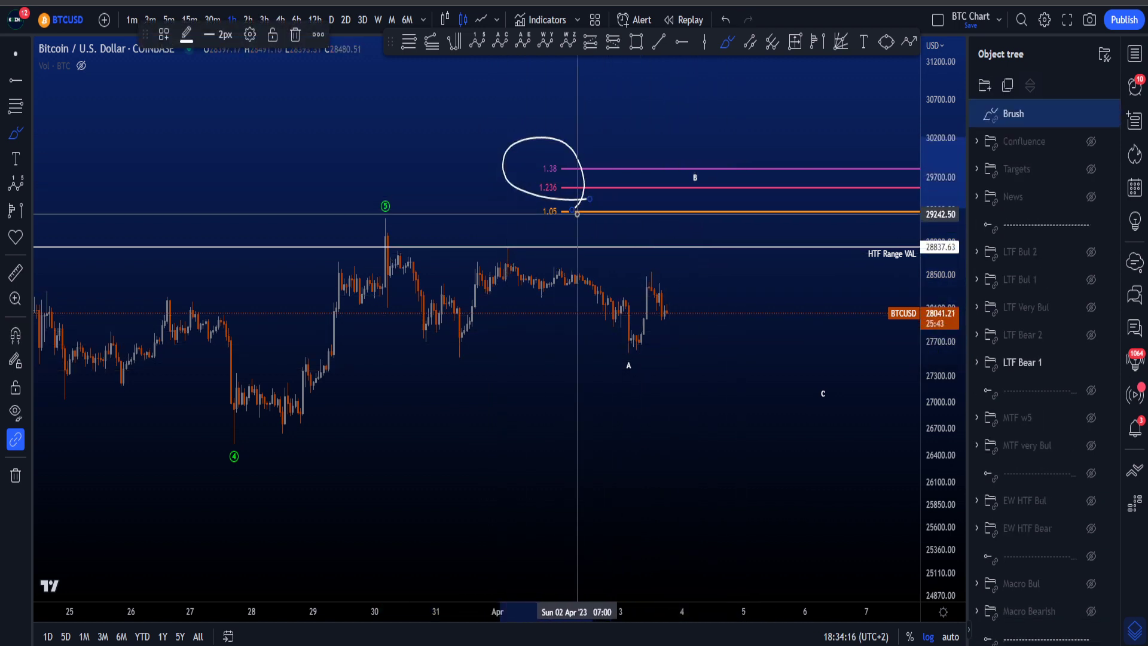
key(ctrl+z)
mouse_move(562, 197)
mouse_down()
mouse_move(569, 179)
mouse_move(577, 186)
mouse_up()
key(ctrl+z)
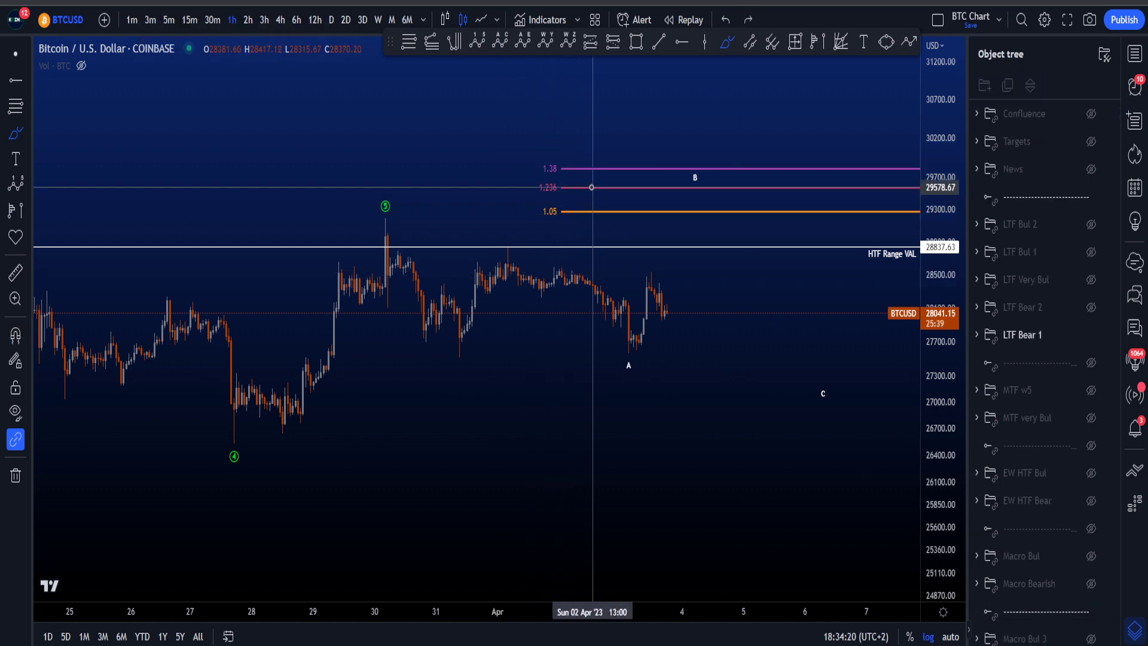
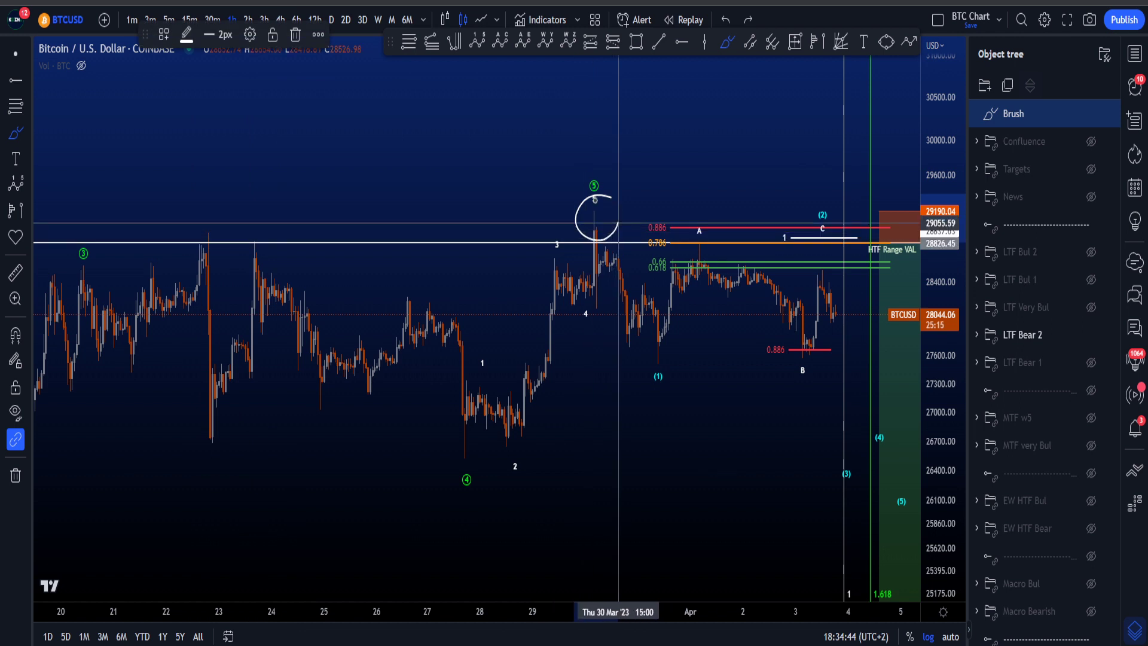
Circle the 22–23 March highs at HTF Range VAL and the short position's entry area, undoing each stroke.
key(ctrl+z)
mouse_move(267, 241)
mouse_down()
mouse_move(184, 240)
mouse_move(265, 269)
mouse_up()
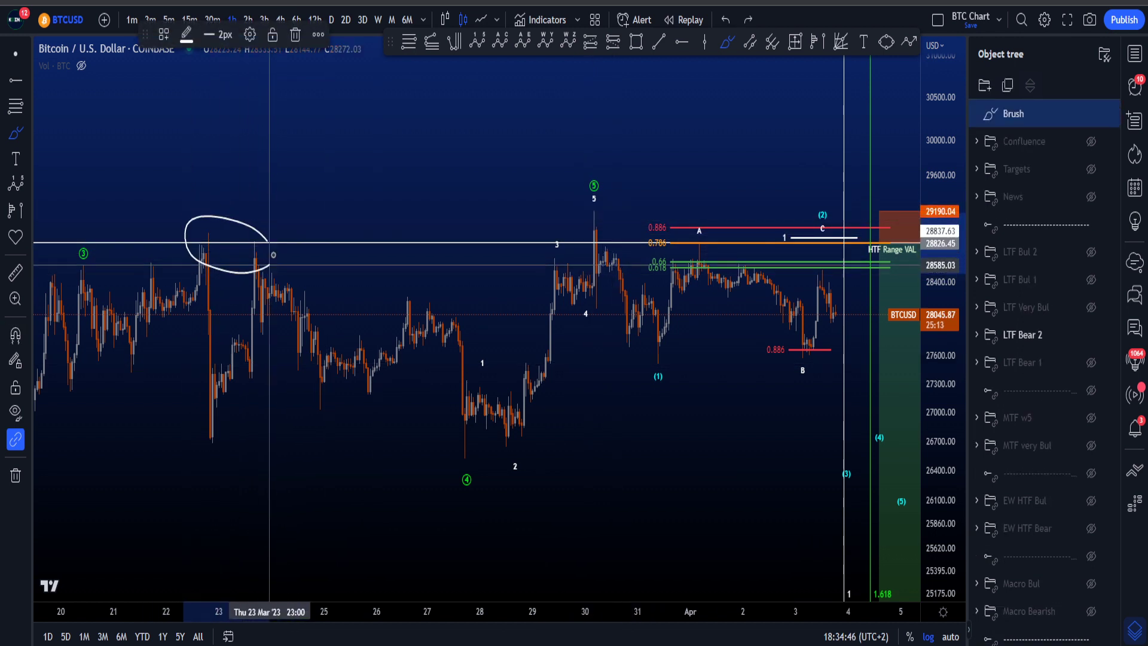
key(ctrl+z)
mouse_move(887, 231)
mouse_down()
mouse_move(854, 264)
mouse_move(856, 276)
mouse_up()
key(ctrl+z)
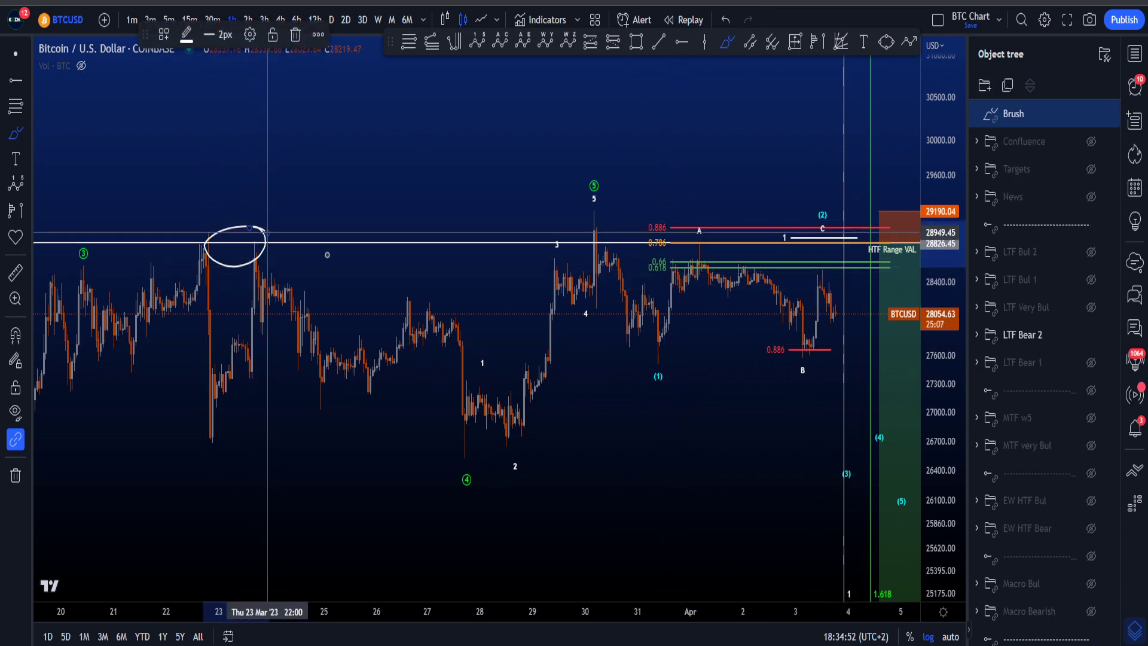
Mark the decline just before wave (1) and circle the green wave 5 top, undoing each stroke.
key(ctrl+z)
drag(640, 314, 648, 326)
key(ctrl+z)
mouse_move(610, 199)
mouse_down()
mouse_move(558, 215)
mouse_move(592, 172)
mouse_up()
key(ctrl+z)
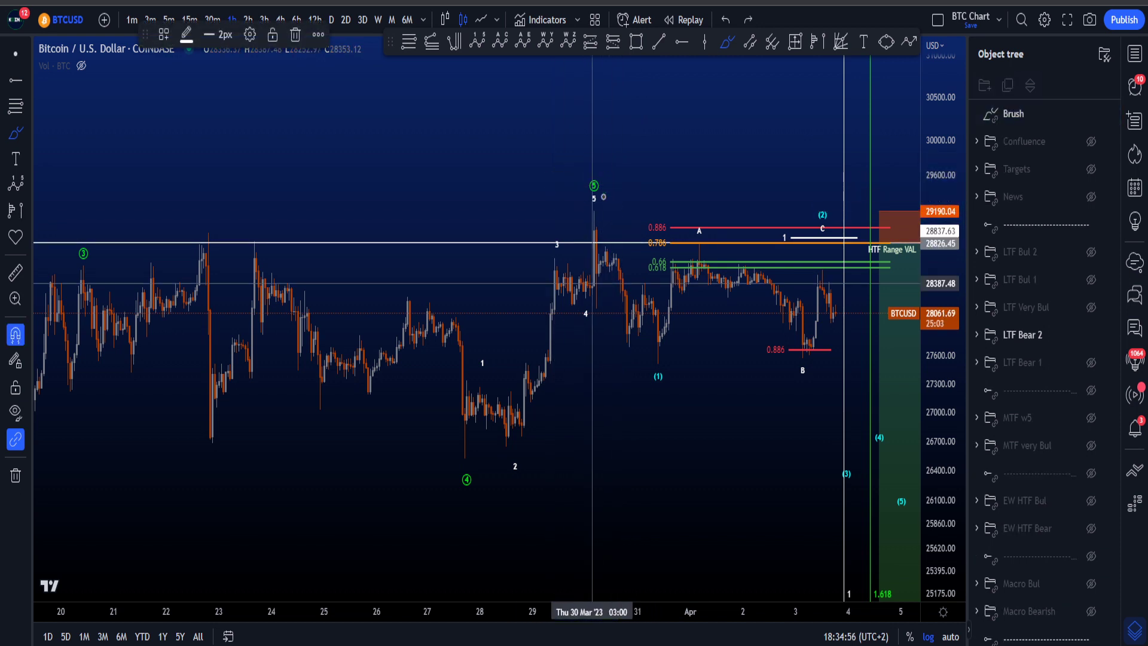
Show the MTF w5 drawings, circle the cluster of fifth-wave labels, then undo the circle and hide MTF w5 again.
click(1091, 390)
mouse_move(574, 161)
mouse_down()
mouse_move(538, 222)
mouse_move(579, 246)
mouse_move(640, 216)
mouse_up()
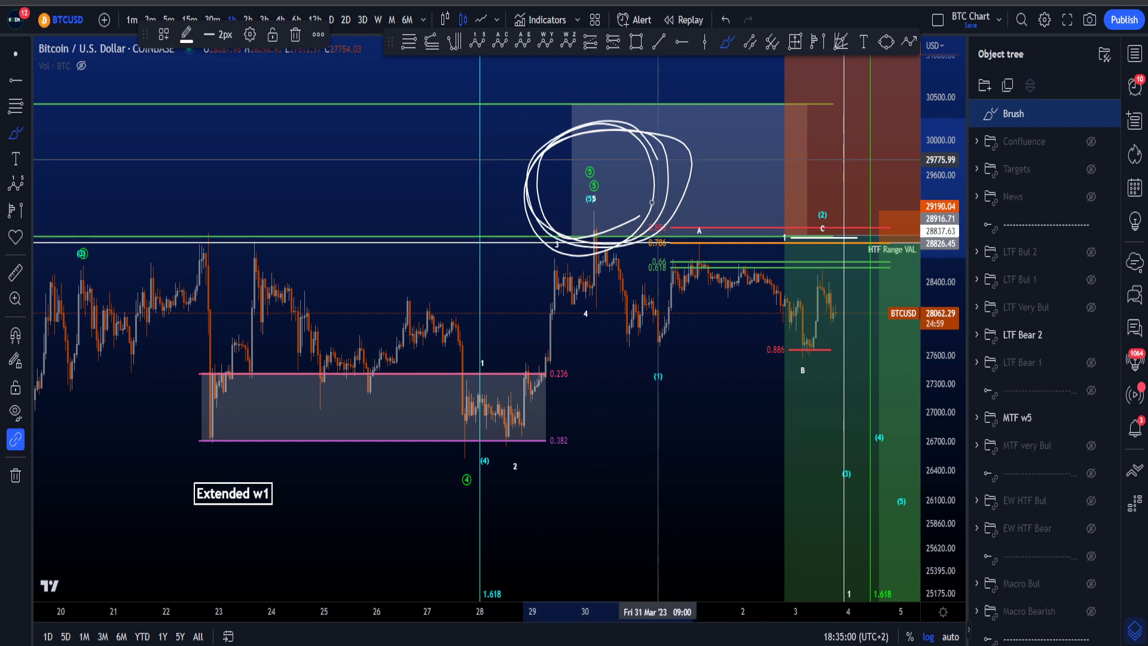
key(ctrl+z)
click(1092, 389)
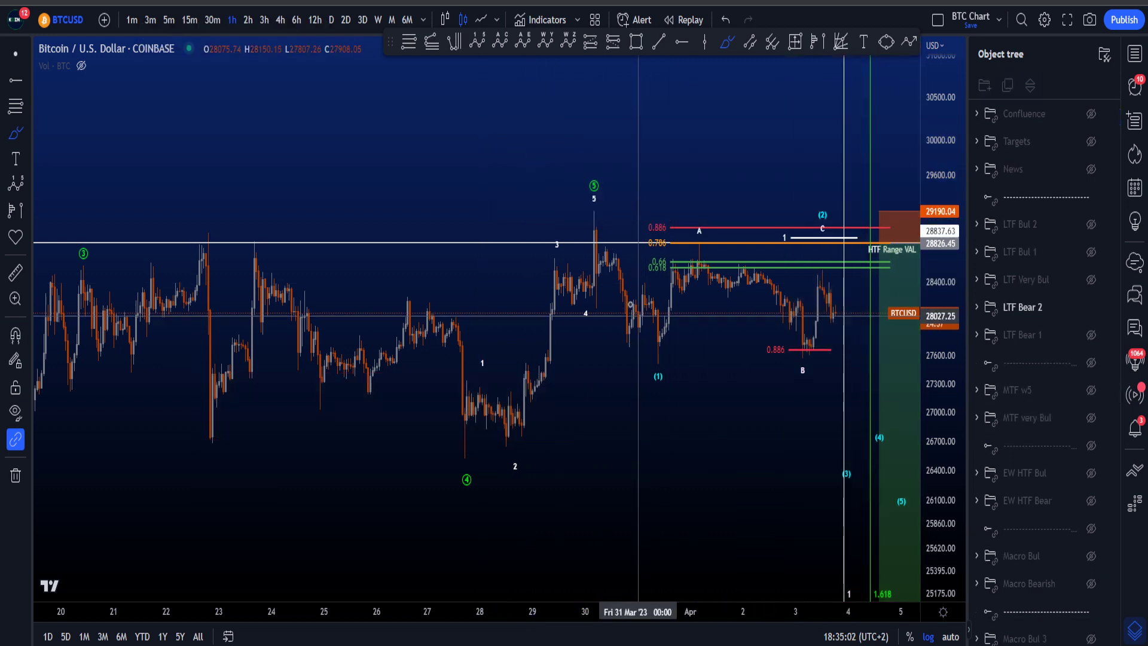
Brush the LTF Bear 2 path from wave 5 through (1), A, B and C toward (5), and undo both strokes.
scroll(771, 476, right, 5)
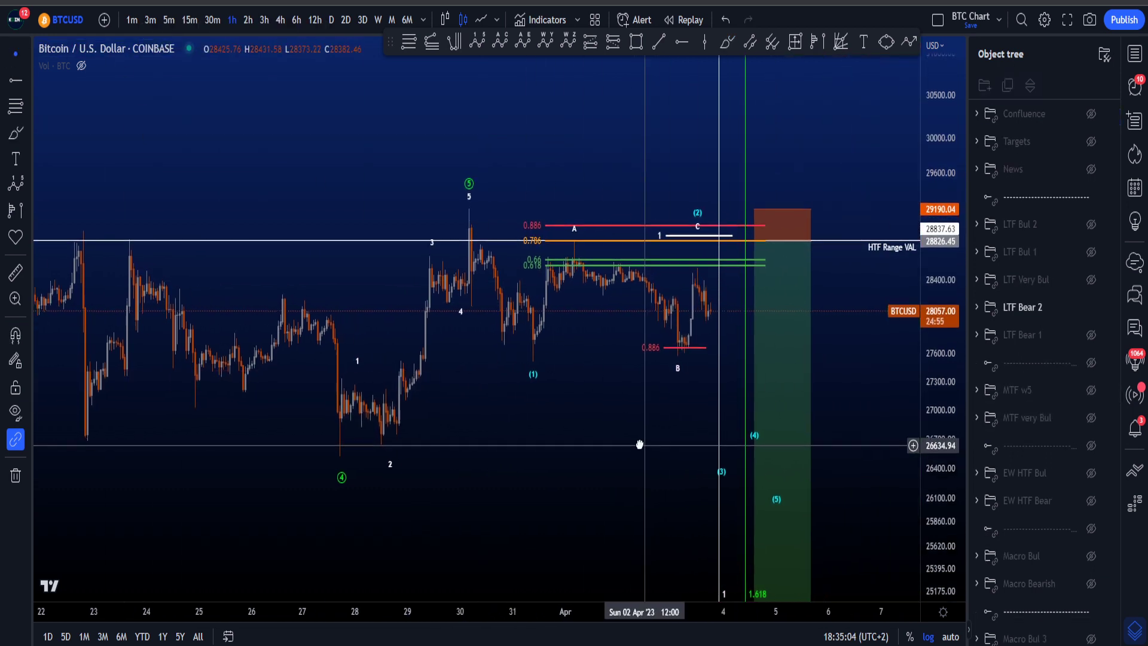
drag(940, 458, 940, 418)
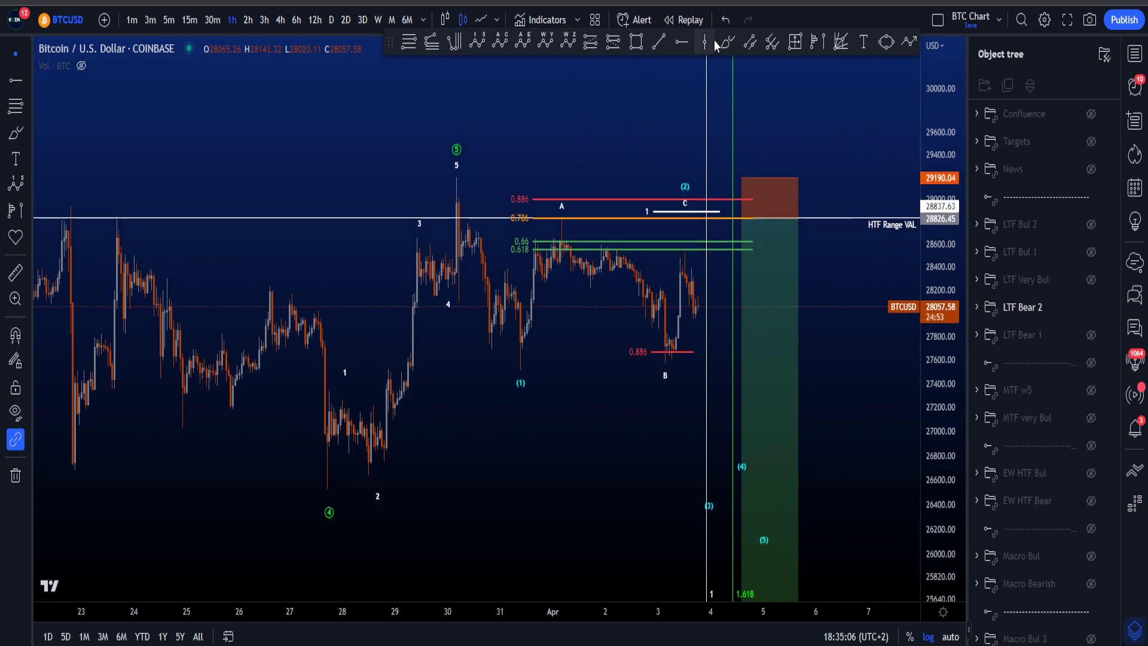
scroll(708, 132, up, 2)
mouse_move(351, 192)
mouse_down()
mouse_move(438, 383)
mouse_move(610, 347)
mouse_move(656, 204)
mouse_move(726, 476)
mouse_up()
mouse_move(749, 340)
mouse_down()
mouse_move(733, 525)
mouse_move(707, 496)
mouse_up()
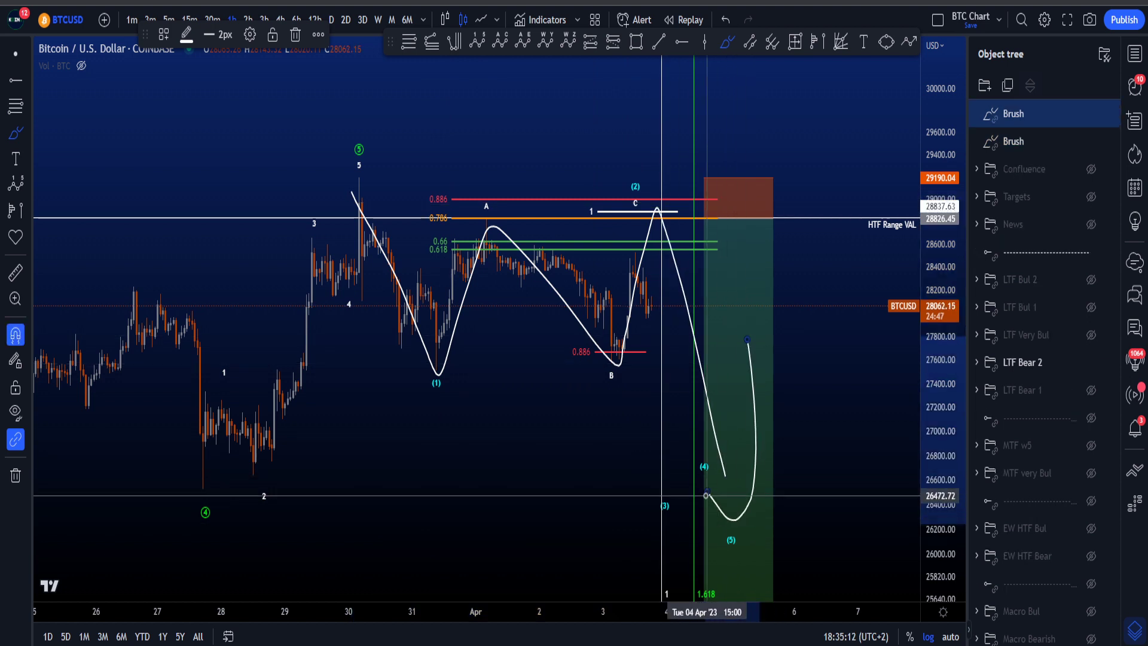
key(ctrl+z)
key(ctrl+z)
Brush the drop from wave 5 to (1) and the full projection through wave (2) down to (5), undoing all strokes.
mouse_move(359, 186)
mouse_down()
mouse_move(398, 230)
mouse_move(465, 369)
mouse_up()
drag(353, 261, 438, 381)
key(ctrl+z)
key(ctrl+z)
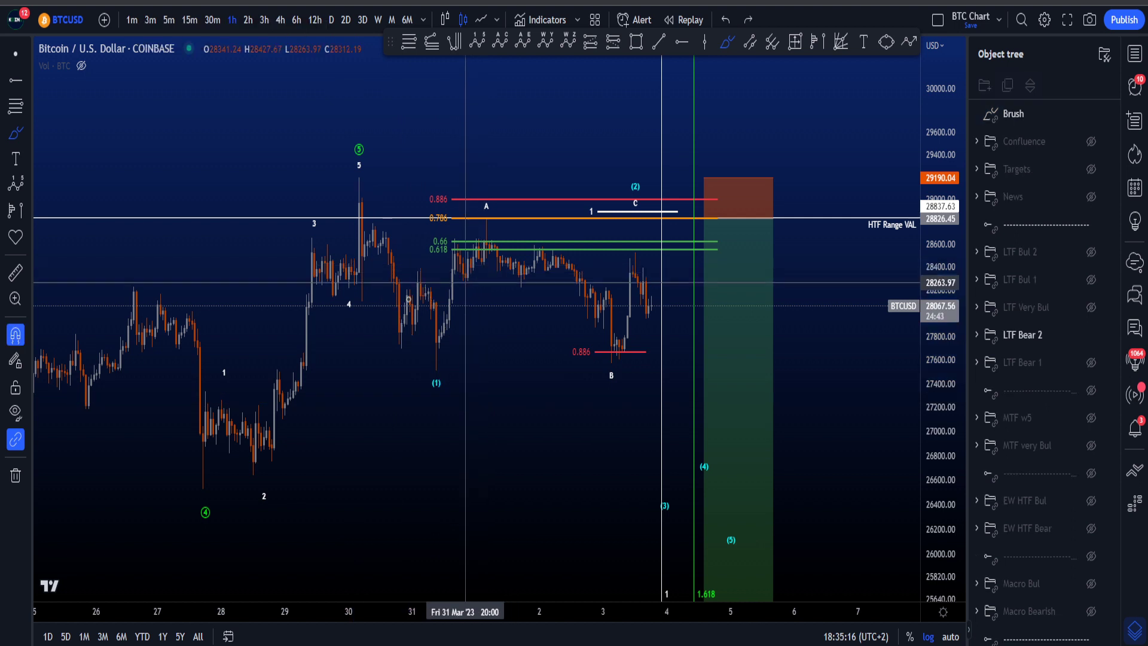
mouse_move(354, 188)
mouse_down()
mouse_move(421, 326)
mouse_move(466, 245)
mouse_move(613, 341)
mouse_move(662, 237)
mouse_move(738, 522)
mouse_up()
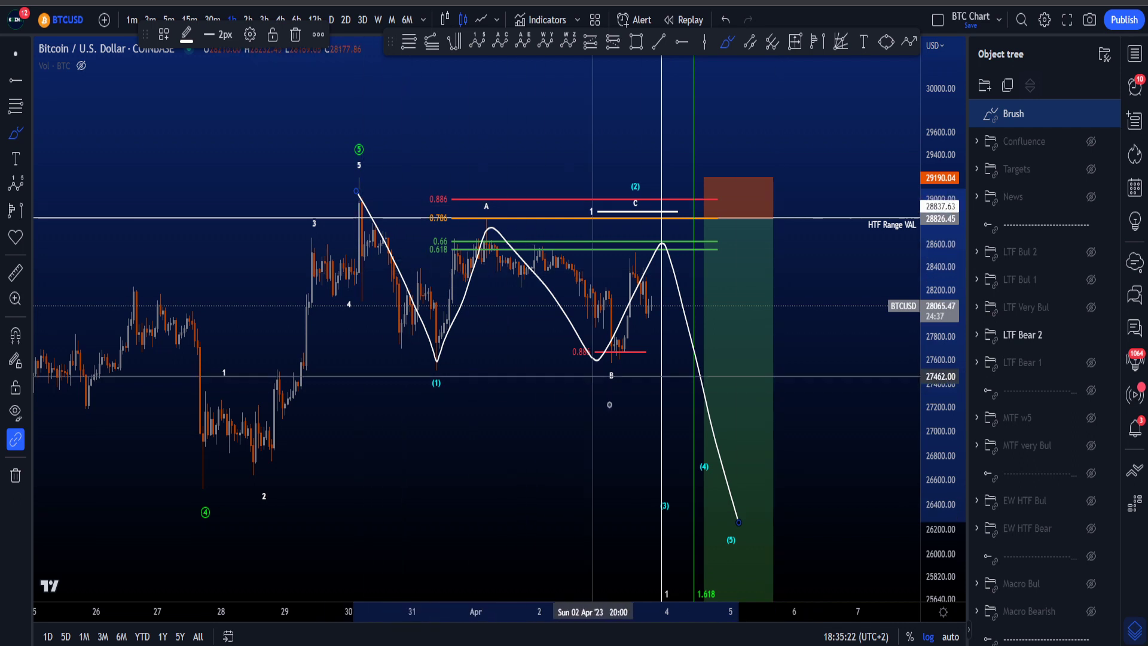
key(ctrl+z)
Brush the decline from A to B and mark the lows at (1) and B, undoing each stroke.
mouse_move(491, 248)
mouse_down()
mouse_move(590, 299)
mouse_move(636, 391)
mouse_up()
drag(437, 357, 468, 363)
key(ctrl+z)
mouse_move(622, 348)
mouse_down()
mouse_move(590, 361)
mouse_move(615, 358)
mouse_up()
key(ctrl+z)
key(ctrl+z)
key(ctrl+z)
Brush two falling channel lines around the decline from wave 5 to (1), and undo both.
drag(940, 524, 943, 435)
scroll(568, 390, up, 2)
drag(251, 164, 402, 397)
drag(227, 238, 364, 429)
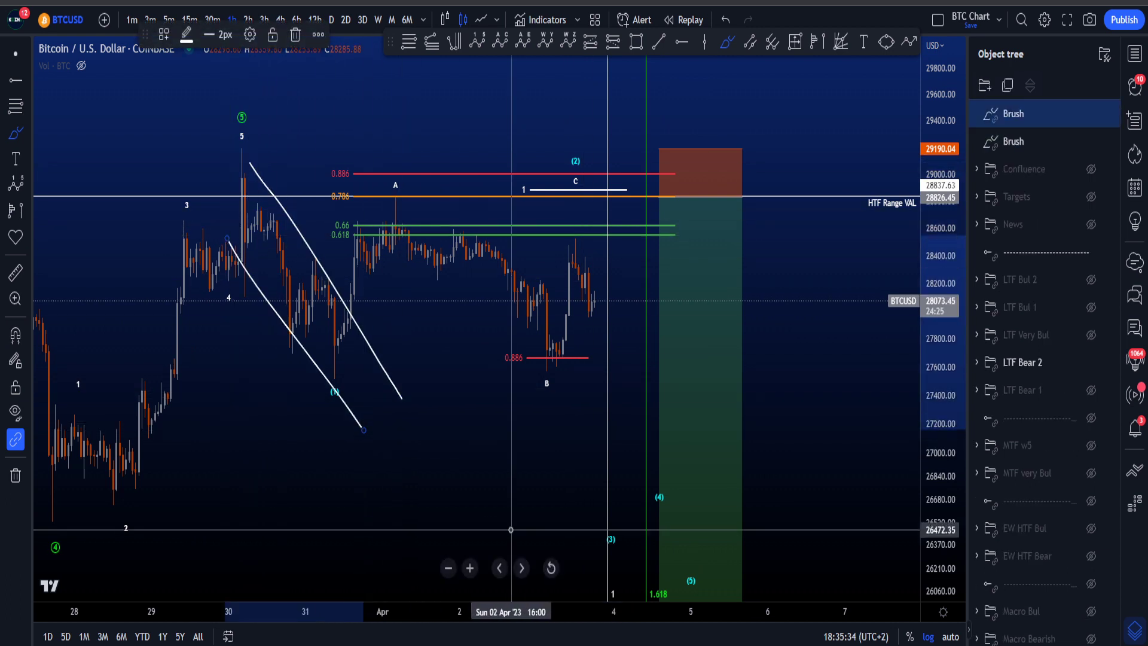
key(ctrl+z)
key(ctrl+z)
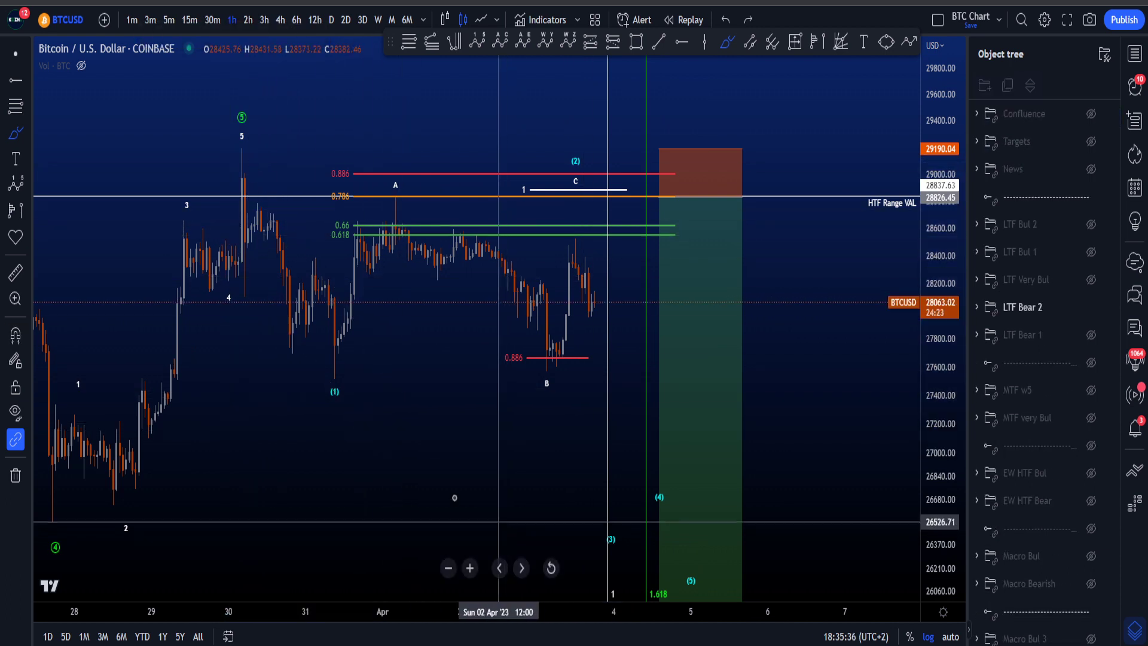
Brush the decline from wave 5 to (1) and its converging upper and lower boundaries, undoing every stroke.
mouse_move(242, 150)
mouse_down()
mouse_move(246, 273)
mouse_move(311, 281)
mouse_move(342, 326)
mouse_move(350, 366)
mouse_up()
key(ctrl+z)
drag(265, 210, 290, 282)
key(ctrl+z)
drag(243, 173, 353, 362)
drag(236, 276, 293, 331)
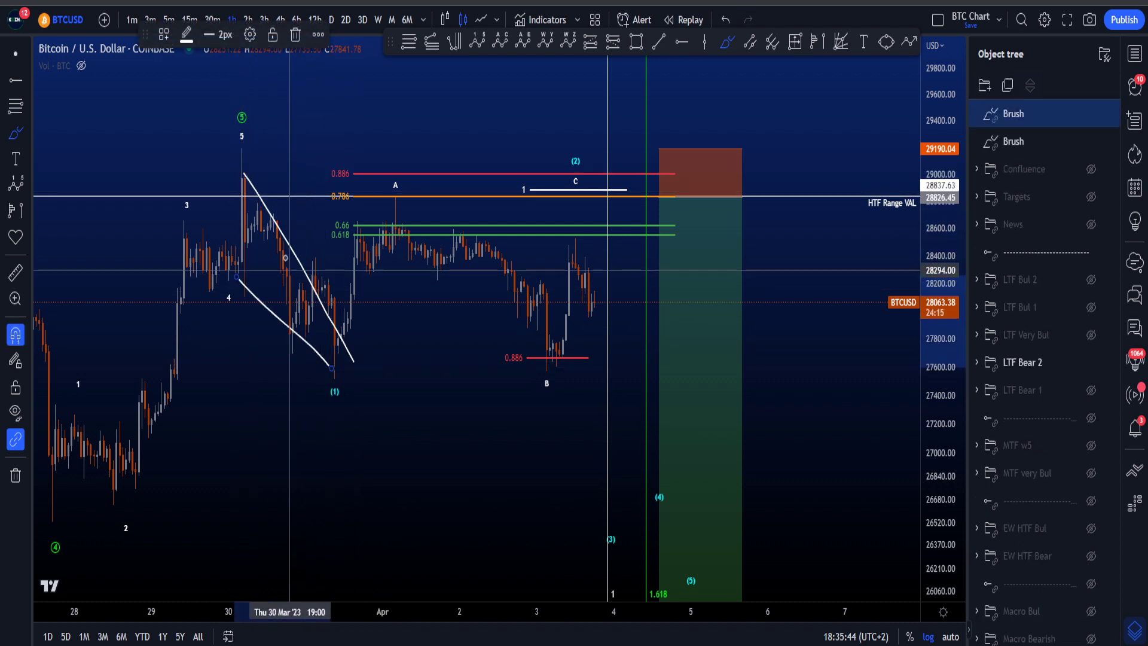
key(ctrl+z)
key(ctrl+z)
Brush short strokes along the falling legs just after the wave 5 top, undoing each.
drag(271, 220, 297, 326)
drag(238, 169, 254, 275)
key(ctrl+z)
key(ctrl+z)
drag(263, 192, 306, 358)
key(ctrl+z)
Loop around the decline from wave 5 to (1) and circle the green wave 5 top, undoing each stroke.
mouse_move(243, 174)
mouse_down()
mouse_move(261, 325)
mouse_move(370, 373)
mouse_move(224, 281)
mouse_move(315, 268)
mouse_up()
key(ctrl+z)
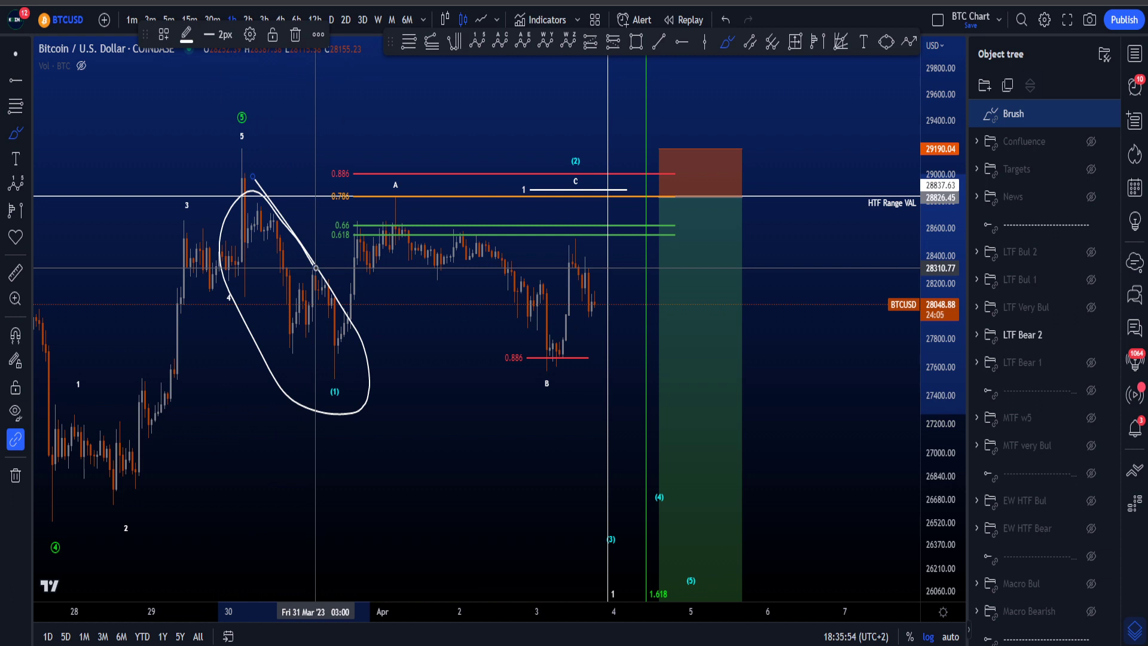
key(ctrl+z)
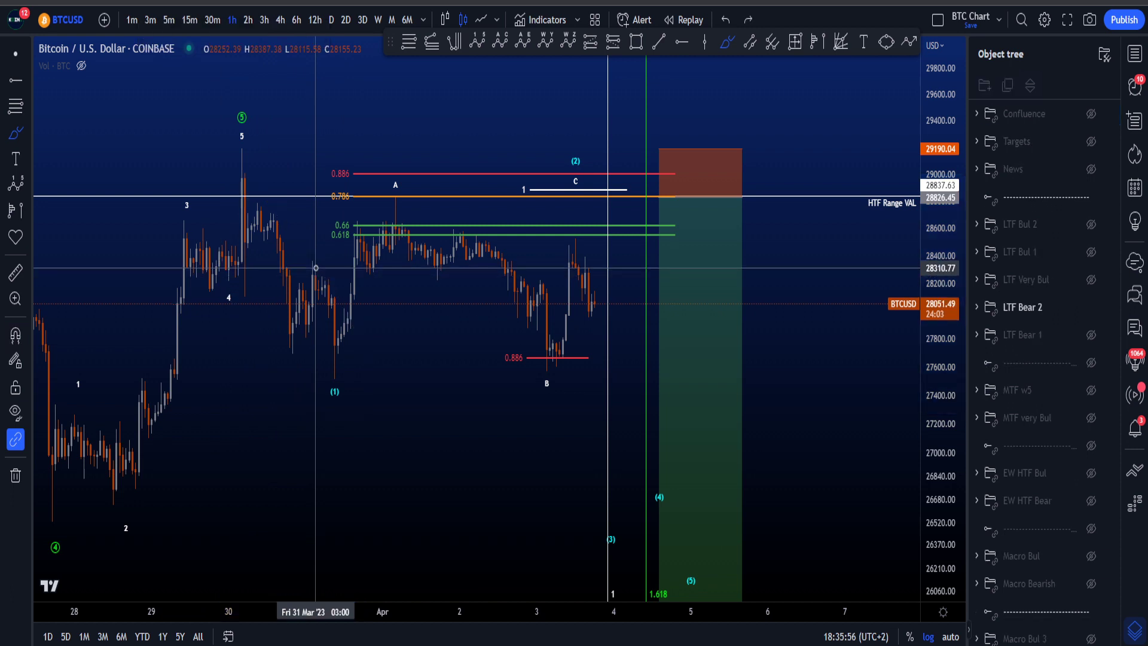
mouse_move(246, 153)
mouse_down()
mouse_move(193, 158)
mouse_move(272, 174)
mouse_up()
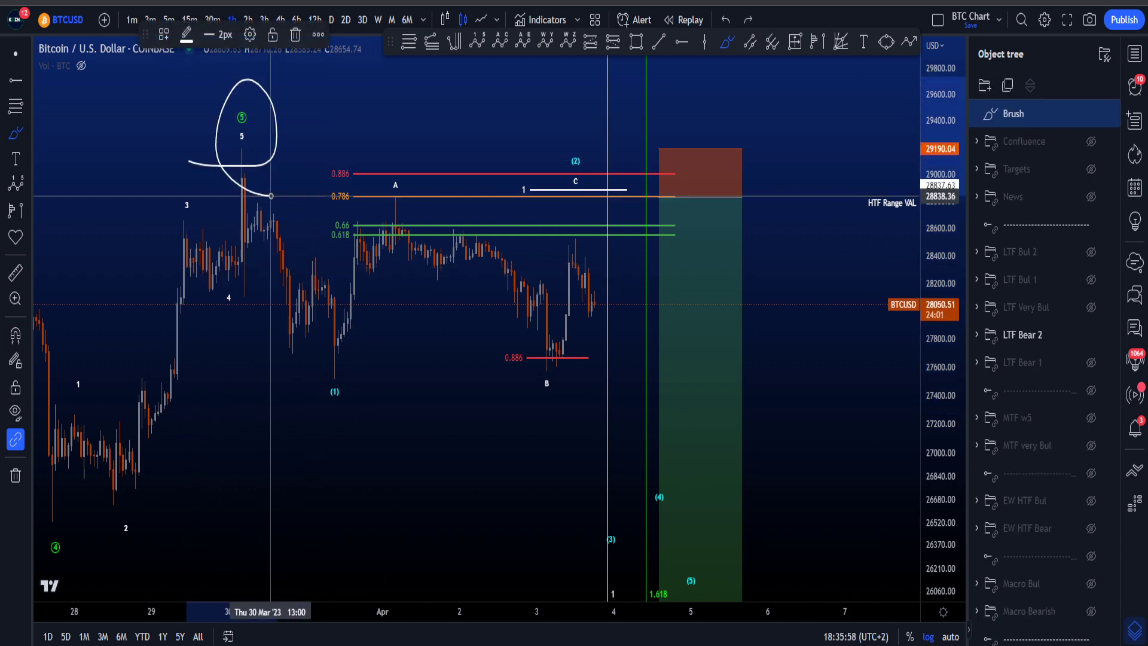
key(ctrl+z)
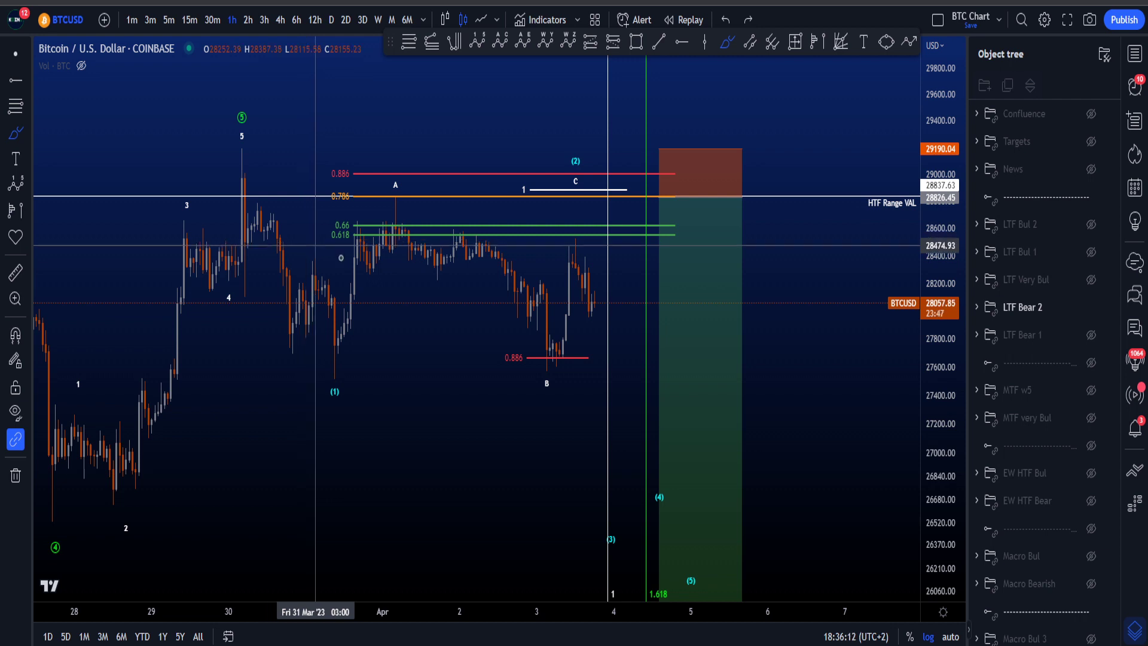
Hide LTF Bear 2 and show LTF Very Bul, with the chart spanning mid-March to the projected waves 3, 4 and 5.
click(1092, 307)
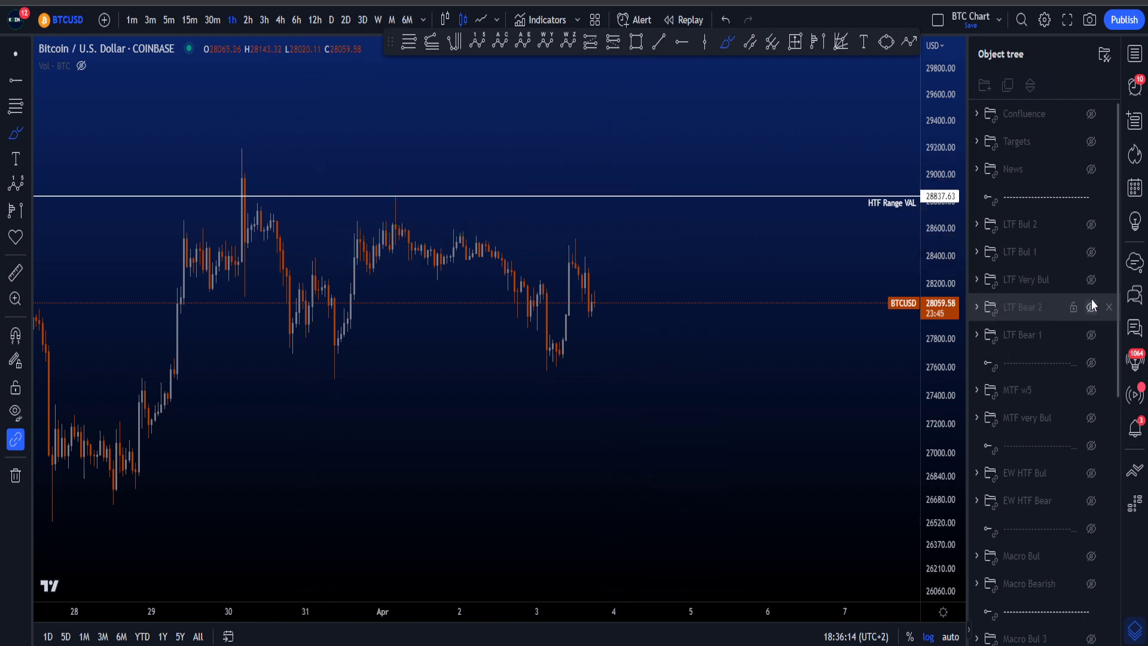
click(1092, 280)
scroll(947, 293, down, 3)
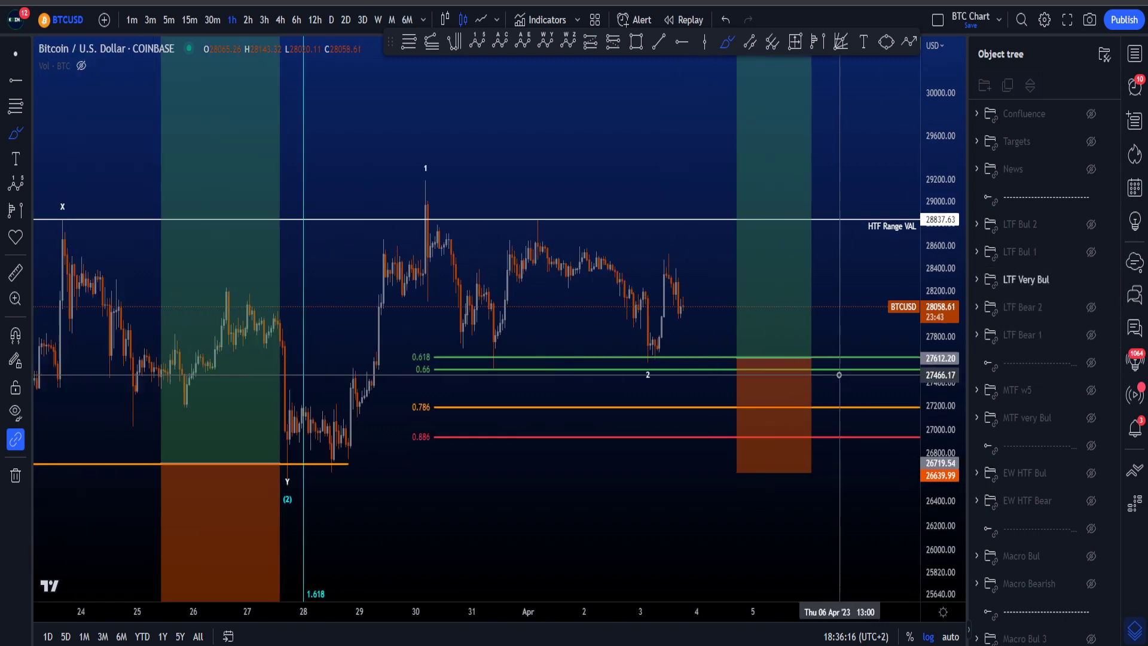
drag(946, 293, 942, 377)
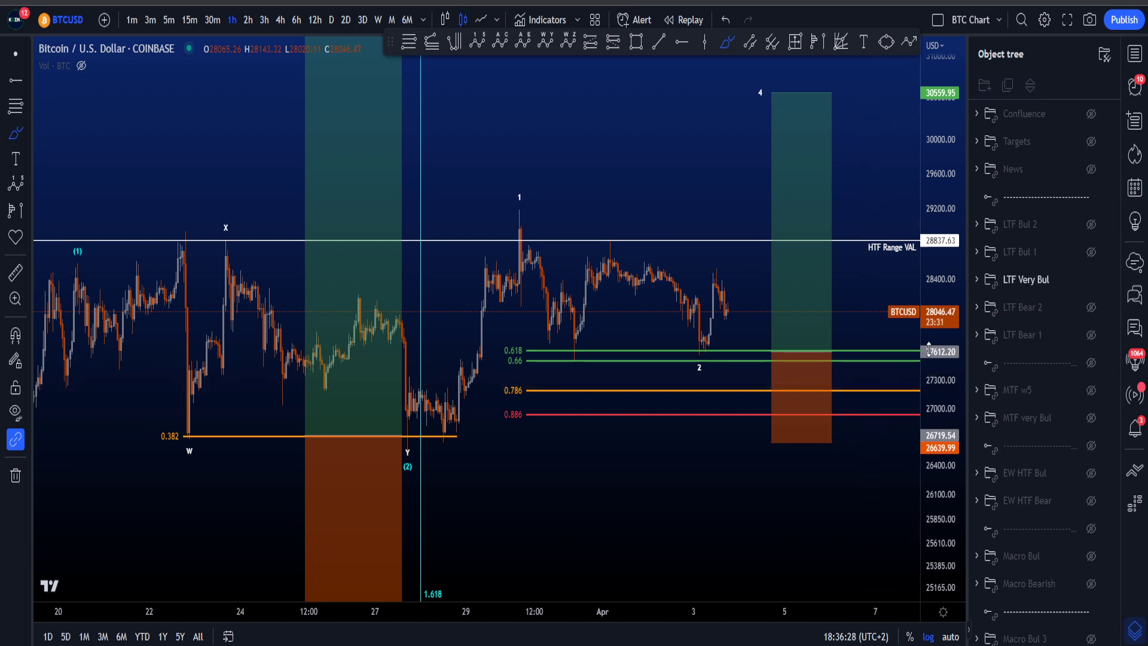
scroll(876, 384, down, 3)
drag(952, 411, 925, 457)
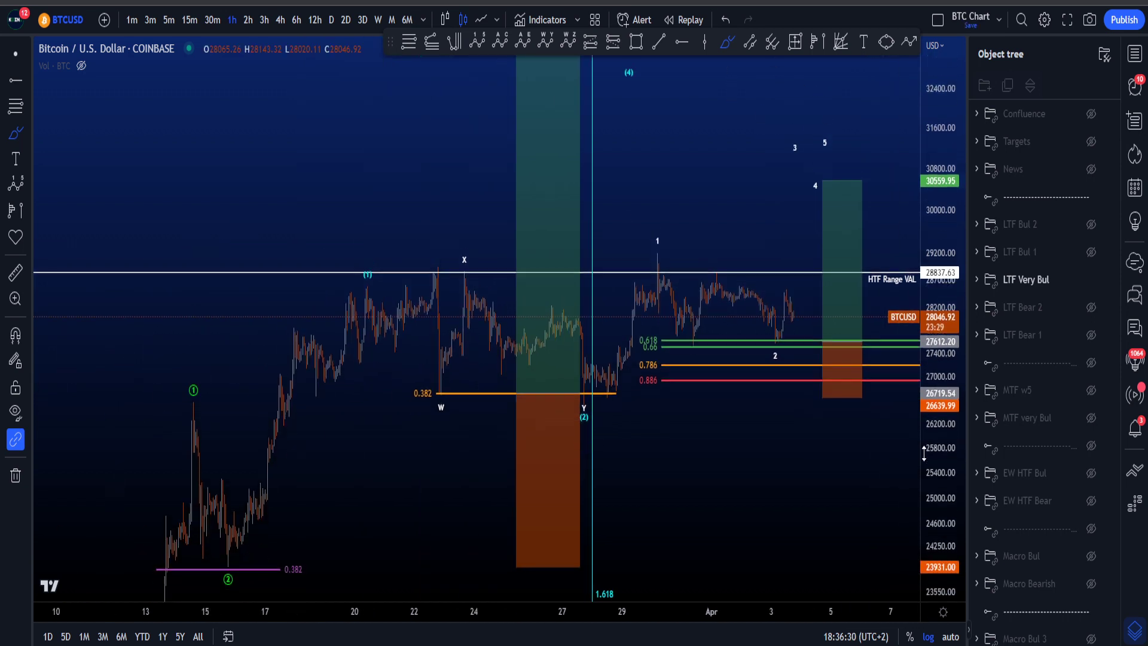
scroll(882, 437, down, 5)
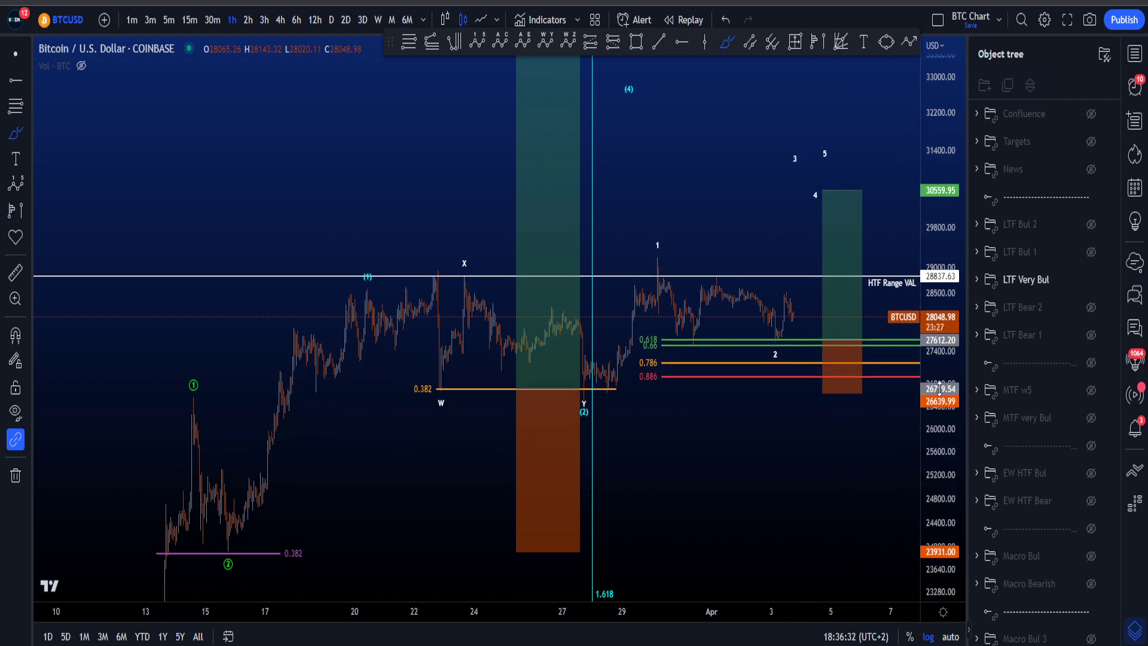
Brush the price path across the LTF Very Bul count and the projected advance beyond wave 2, removing every stroke.
mouse_move(62, 460)
mouse_down()
mouse_move(69, 422)
mouse_move(413, 601)
mouse_move(526, 434)
mouse_move(729, 401)
mouse_up()
scroll(738, 383, up, 5)
key(Delete)
mouse_move(466, 417)
mouse_down()
mouse_move(556, 227)
mouse_move(720, 338)
mouse_up()
mouse_move(740, 289)
mouse_down()
mouse_move(760, 160)
mouse_move(788, 205)
mouse_up()
key(ctrl+z)
key(ctrl+z)
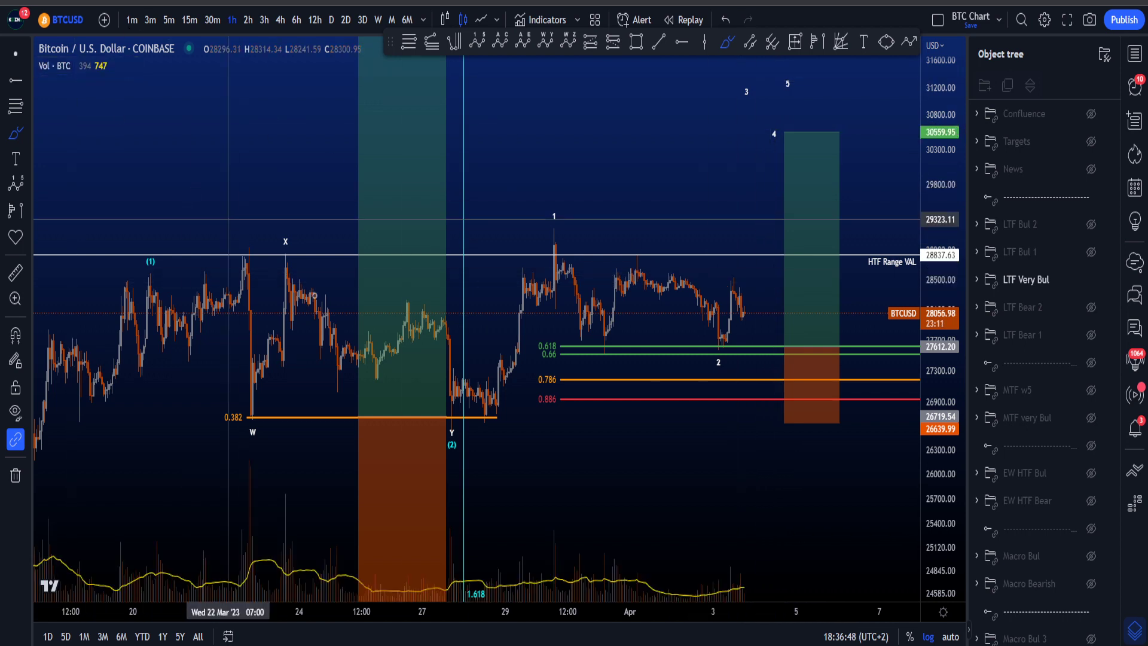
Brush a declining trend line over the volume bars from 22 March to early April, undoing each attempt.
drag(223, 464, 762, 571)
key(ctrl+z)
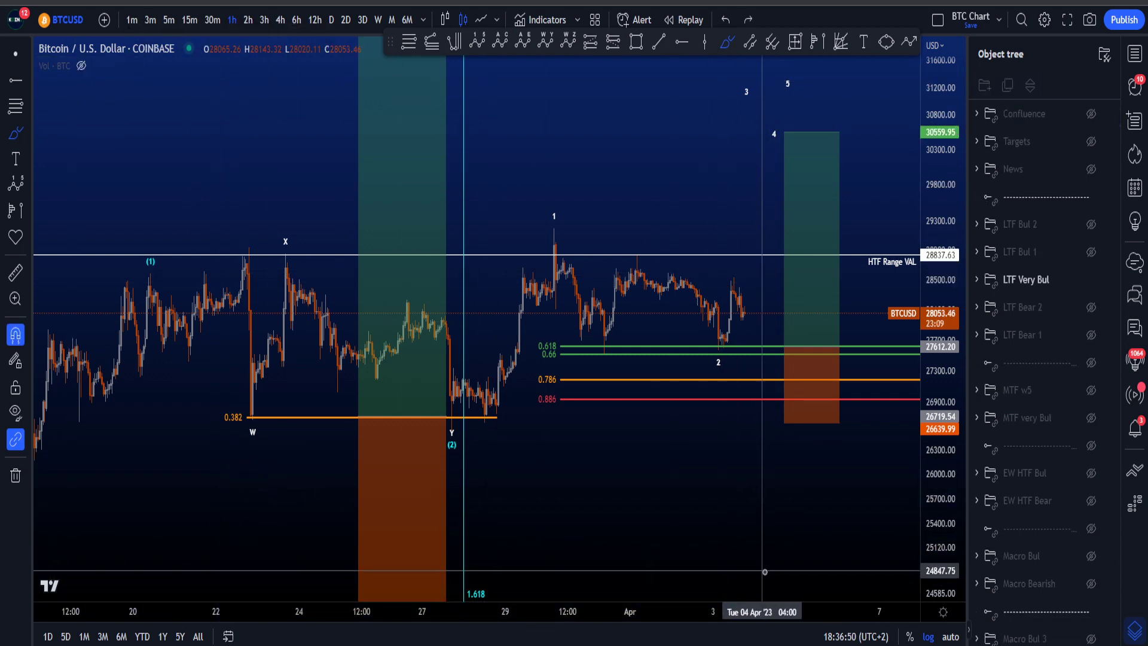
key(ctrl+z)
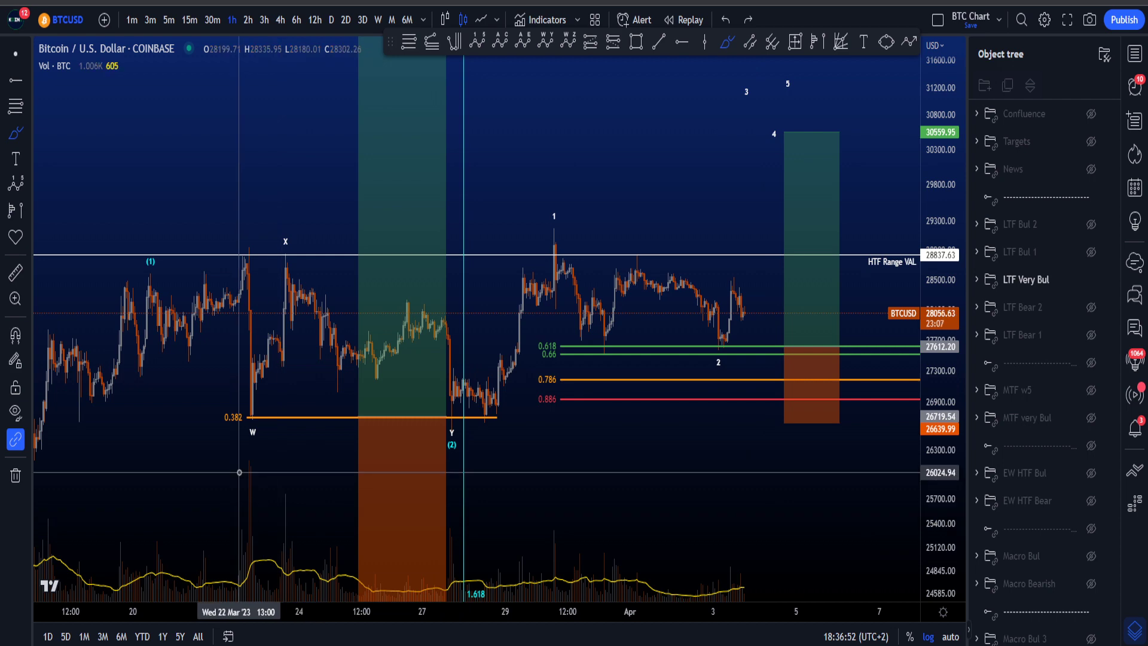
drag(233, 464, 745, 571)
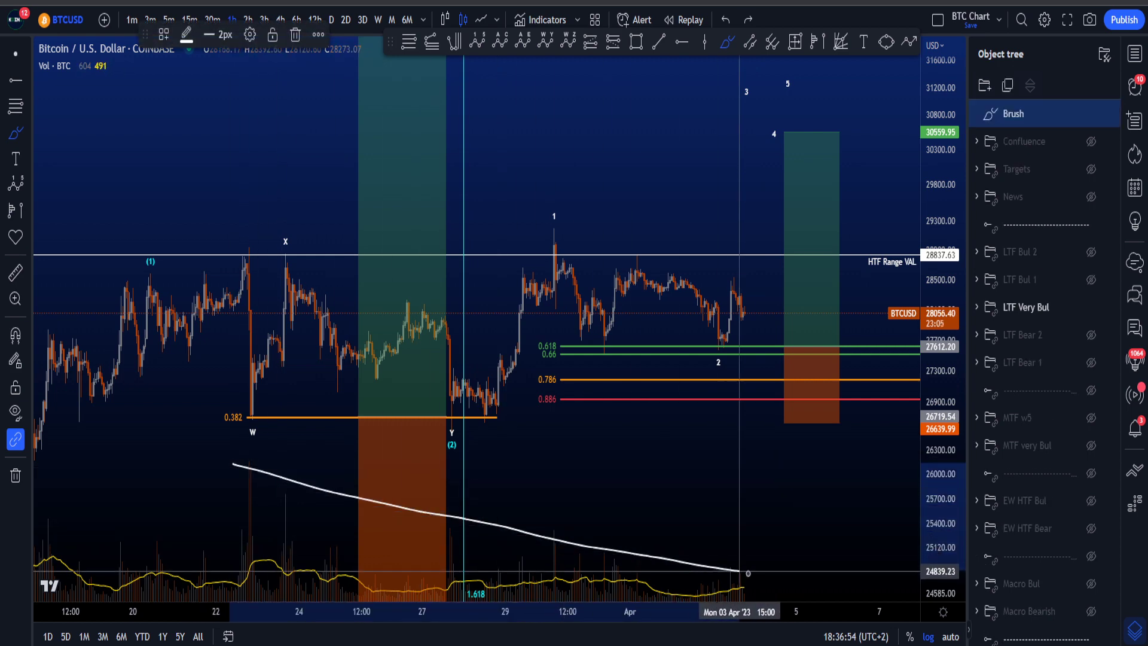
key(ctrl+z)
Brush the repeated swings beneath HTF Range VAL from about 21 March to 1 April and a short mark above wave 2, undoing both.
scroll(355, 332, down, 3)
scroll(355, 331, up, 3)
mouse_move(261, 329)
mouse_down()
mouse_move(328, 275)
mouse_move(565, 260)
mouse_move(693, 376)
mouse_up()
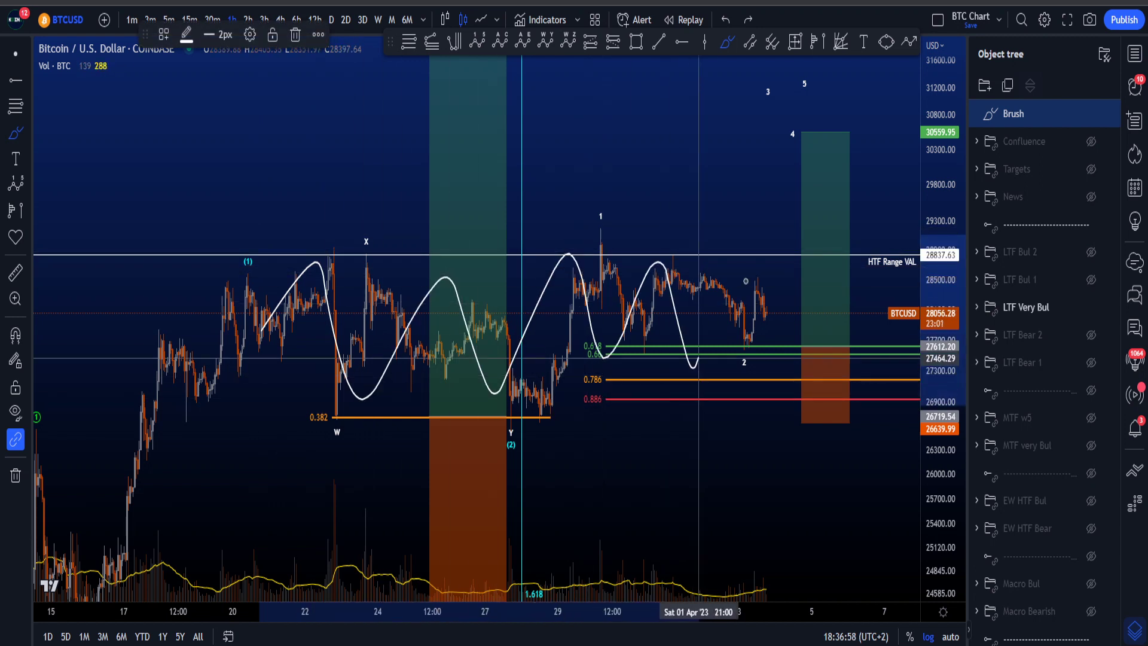
key(ctrl+z)
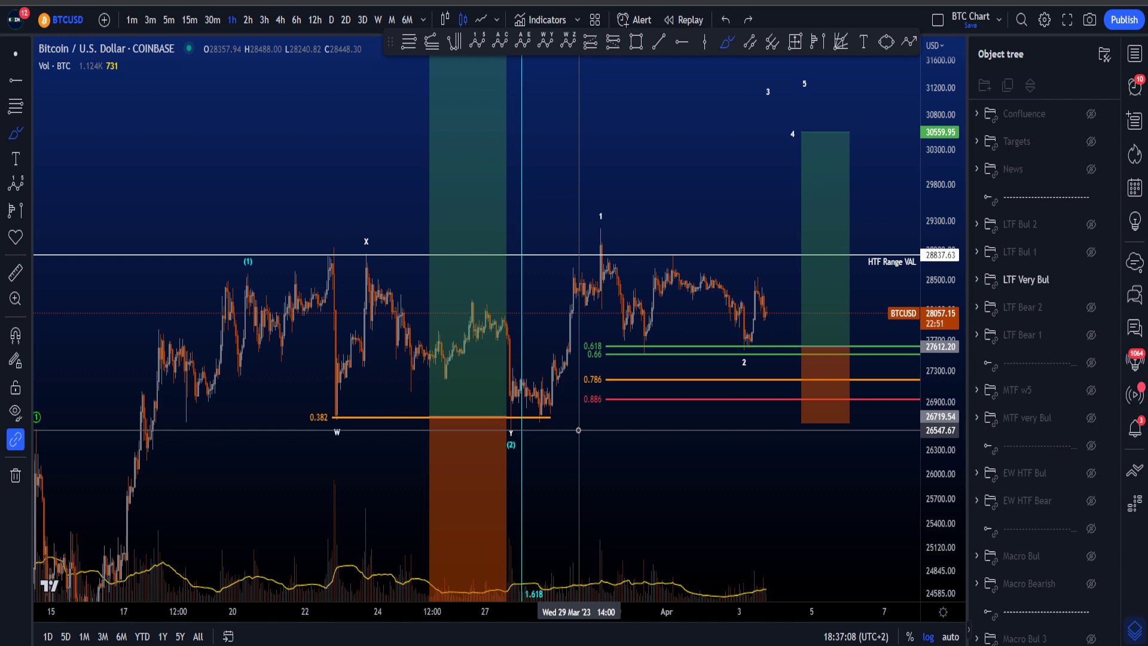
mouse_move(709, 310)
mouse_down()
mouse_move(256, 315)
mouse_move(687, 338)
mouse_up()
key(ctrl+z)
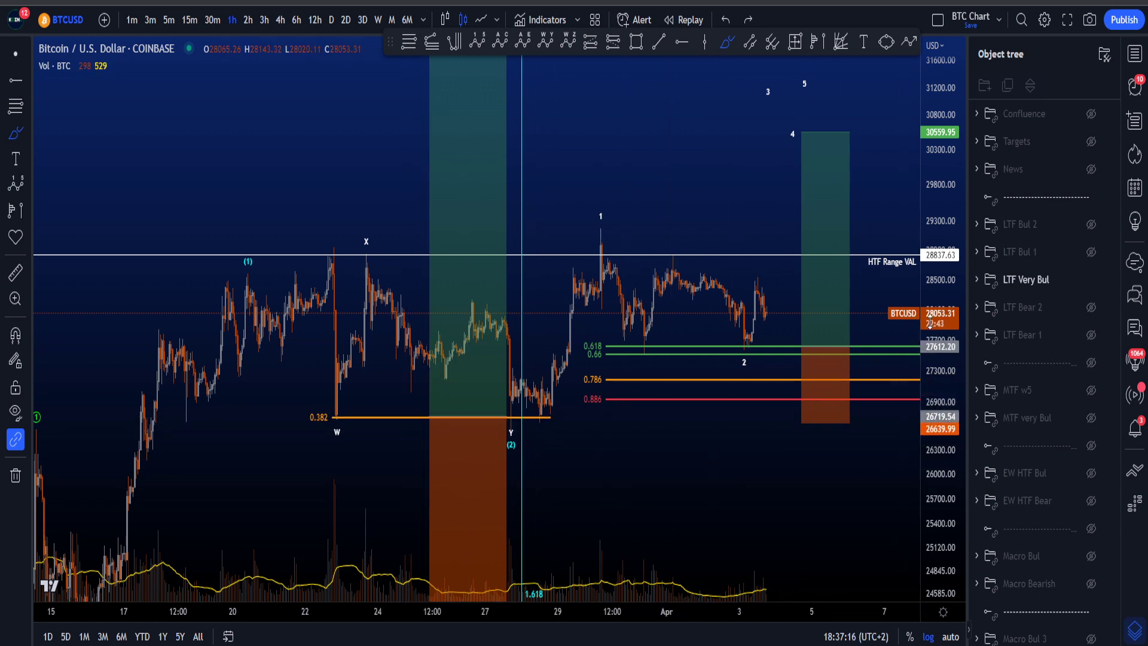
Try strokes from wave (2) toward wave 4 and along the lows, undo them, and brush a drop from current price to about 26,500.
mouse_move(501, 408)
mouse_down()
mouse_move(606, 234)
mouse_move(745, 344)
mouse_move(822, 129)
mouse_up()
key(ctrl+z)
drag(634, 404, 462, 420)
key(ctrl+z)
drag(759, 307, 793, 407)
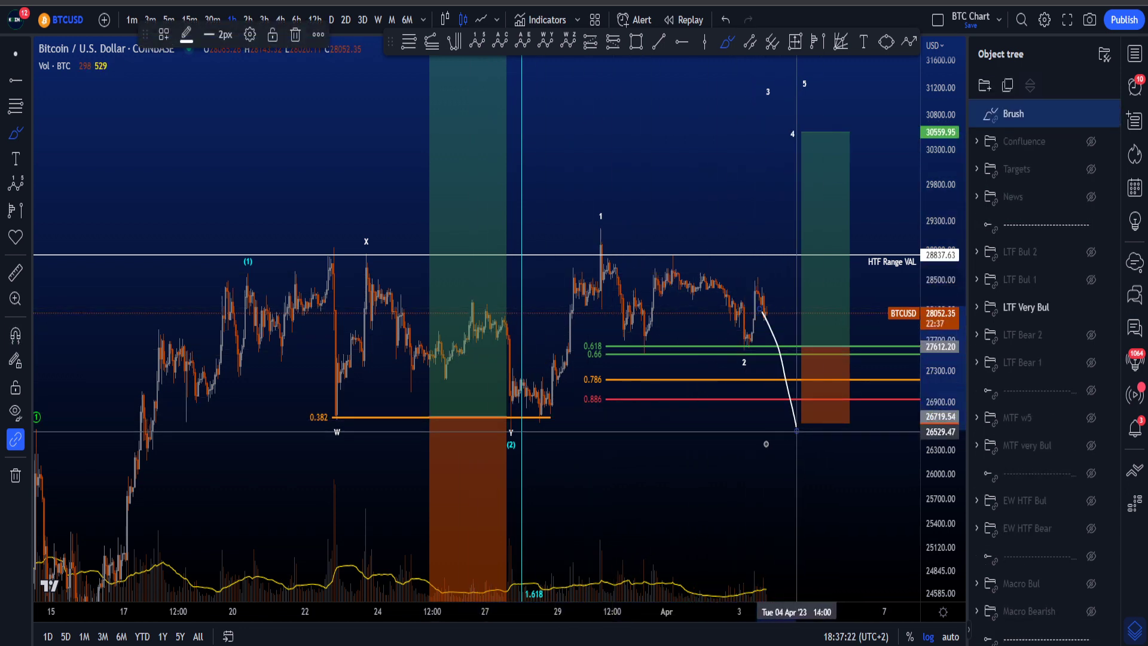
Undo the projected drop, then brush a loop beneath the 0.382 line and a stroke beside the position box, undoing both.
key(ctrl+z)
mouse_move(483, 421)
mouse_down()
mouse_move(601, 420)
mouse_move(466, 431)
mouse_up()
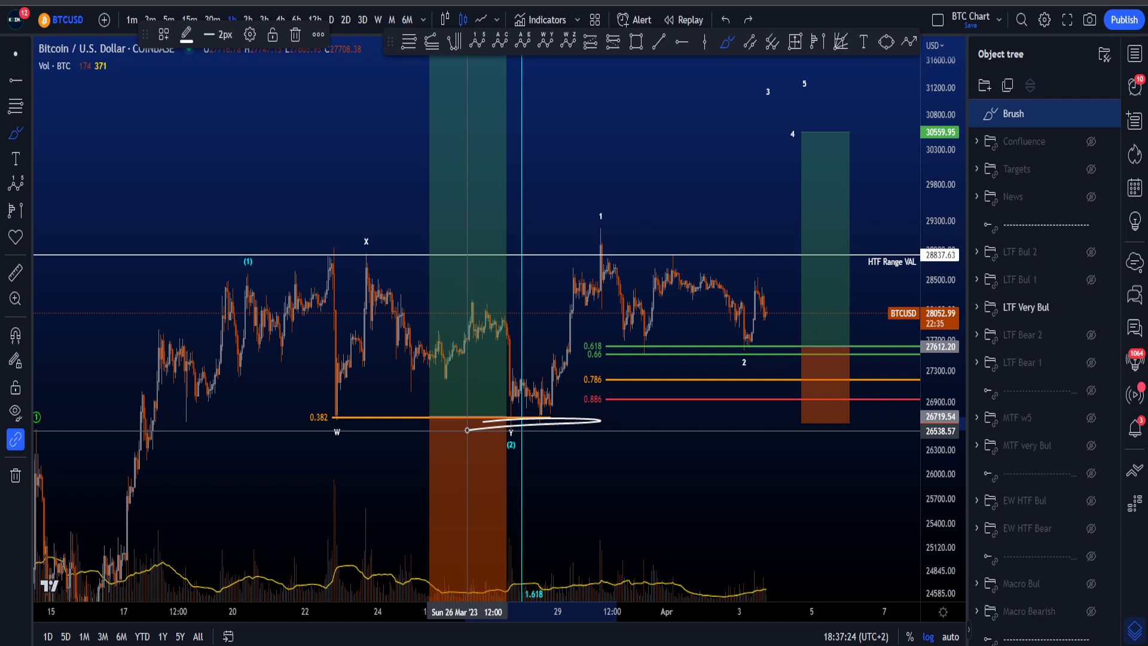
key(ctrl+z)
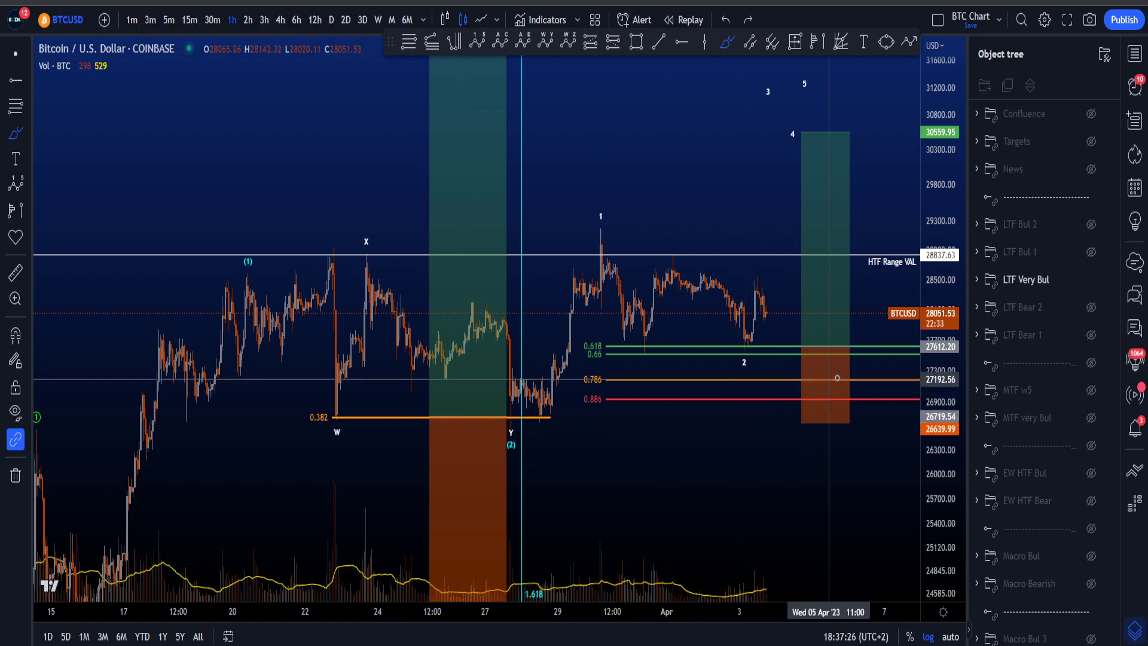
drag(849, 307, 856, 387)
key(ctrl+z)
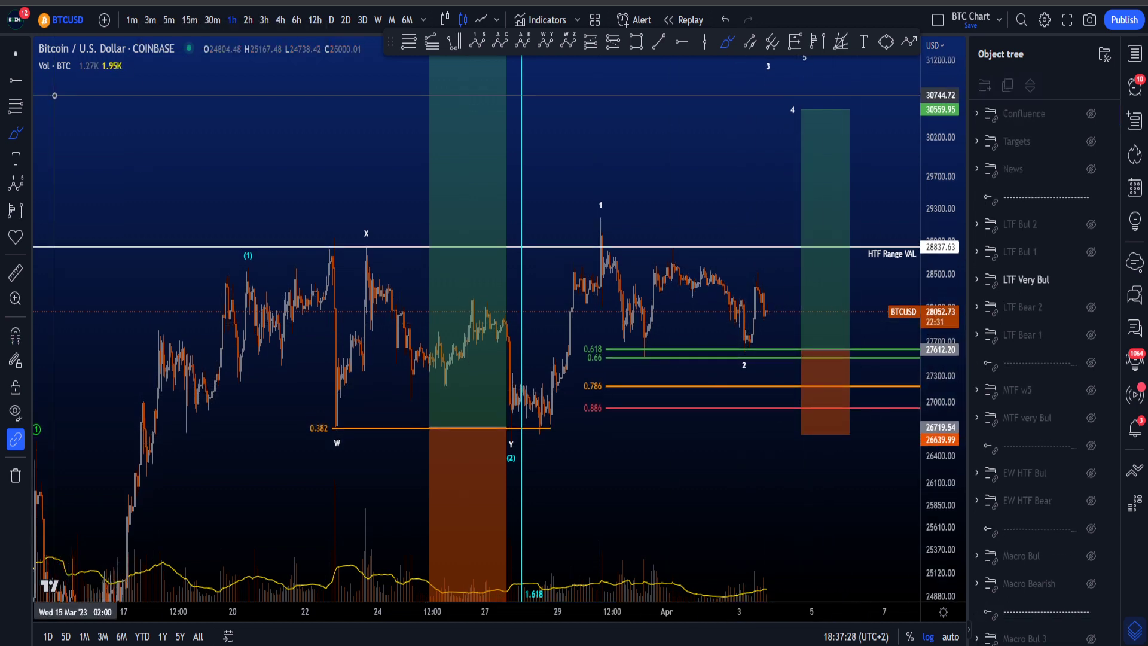
Brush a stroke below current price and a steep rise from the wave (2) lows toward wave 3, undoing every stroke.
click(13, 55)
drag(548, 434, 446, 438)
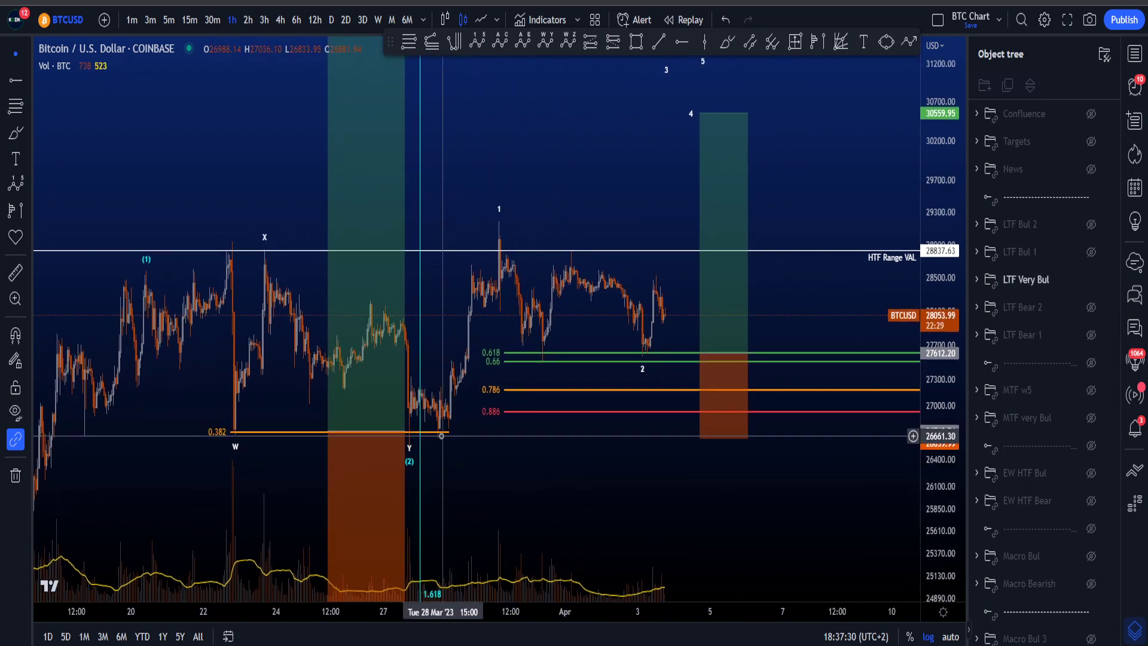
scroll(731, 444, up, 1)
scroll(355, 427, up, 1)
click(729, 48)
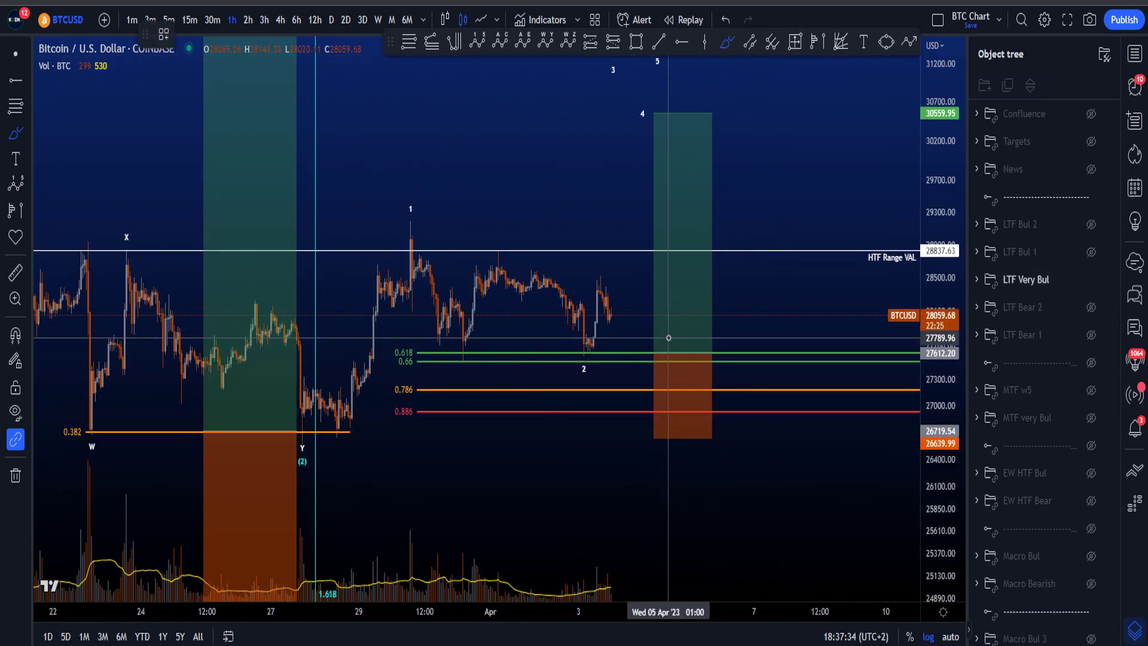
scroll(663, 338, down, 1)
mouse_move(643, 354)
mouse_down()
mouse_move(665, 350)
mouse_move(652, 363)
mouse_move(659, 390)
mouse_up()
key(ctrl+z)
key(ctrl+z)
key(ctrl+z)
key(ctrl+z)
mouse_move(425, 425)
mouse_down()
mouse_move(396, 428)
mouse_move(592, 85)
mouse_up()
drag(518, 146, 622, 149)
key(ctrl+z)
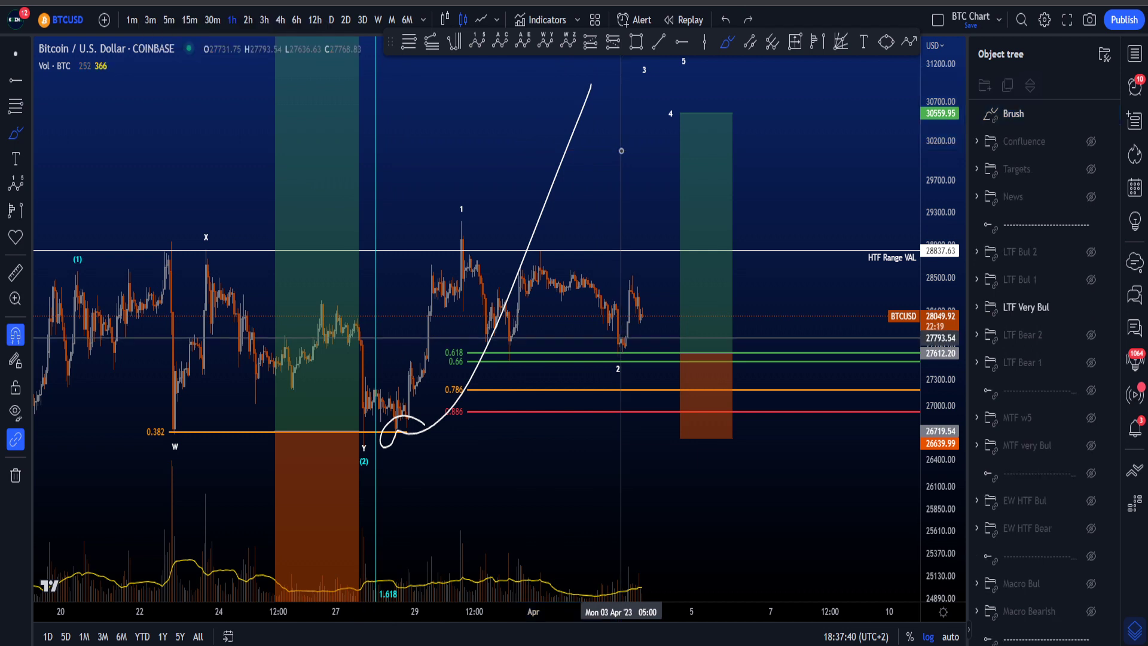
key(ctrl+z)
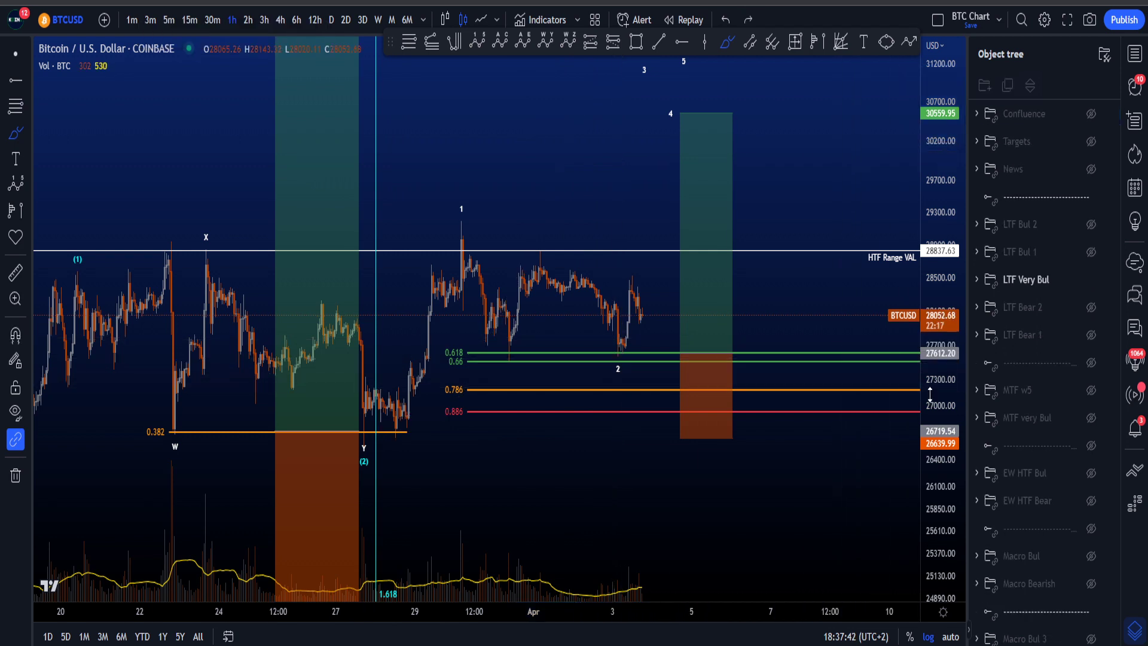
Hide LTF Very Bul and view the LTF Bul 1 and LTF Bul 2 counts in turn, hiding each again.
click(1092, 282)
click(1090, 253)
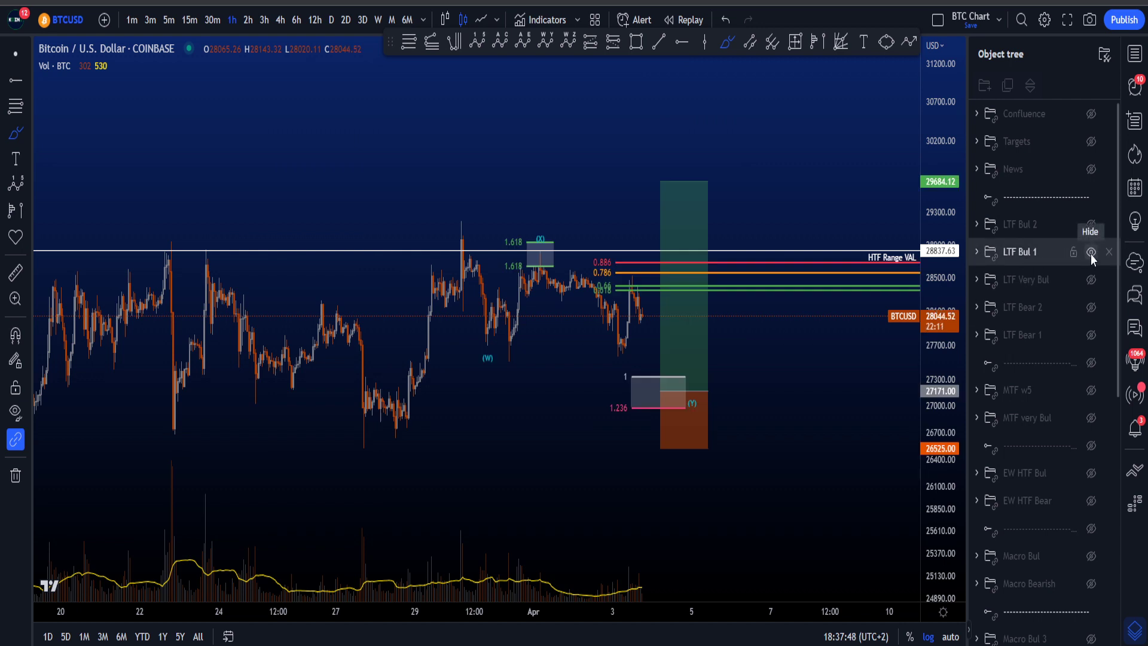
click(1091, 254)
click(1089, 226)
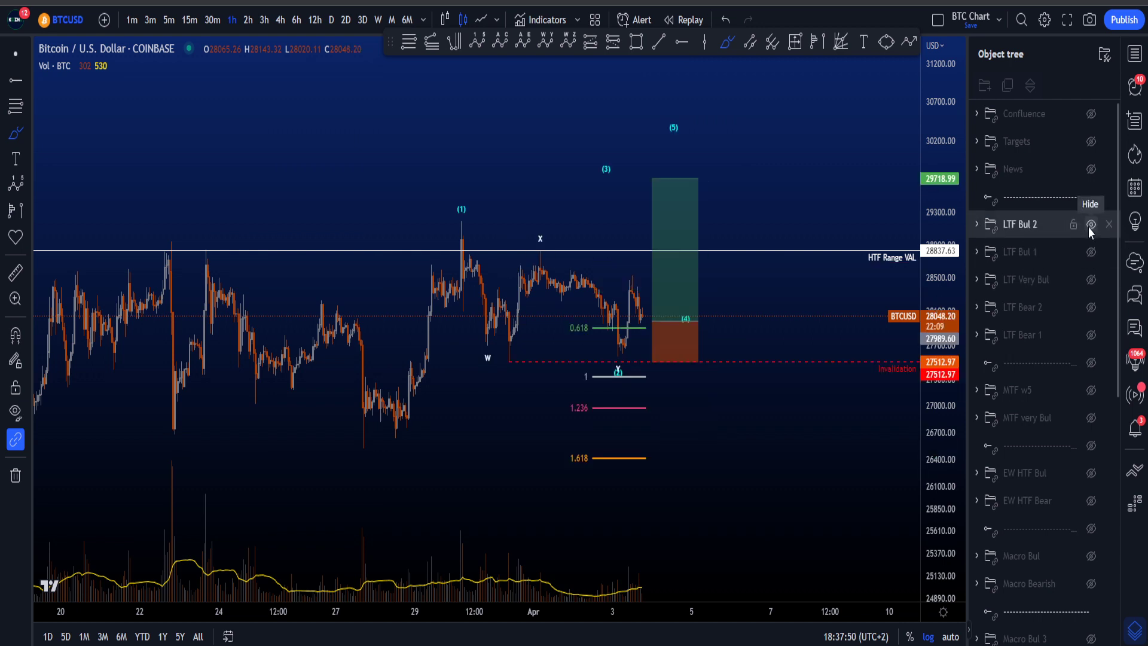
click(1088, 227)
click(1090, 252)
click(1090, 252)
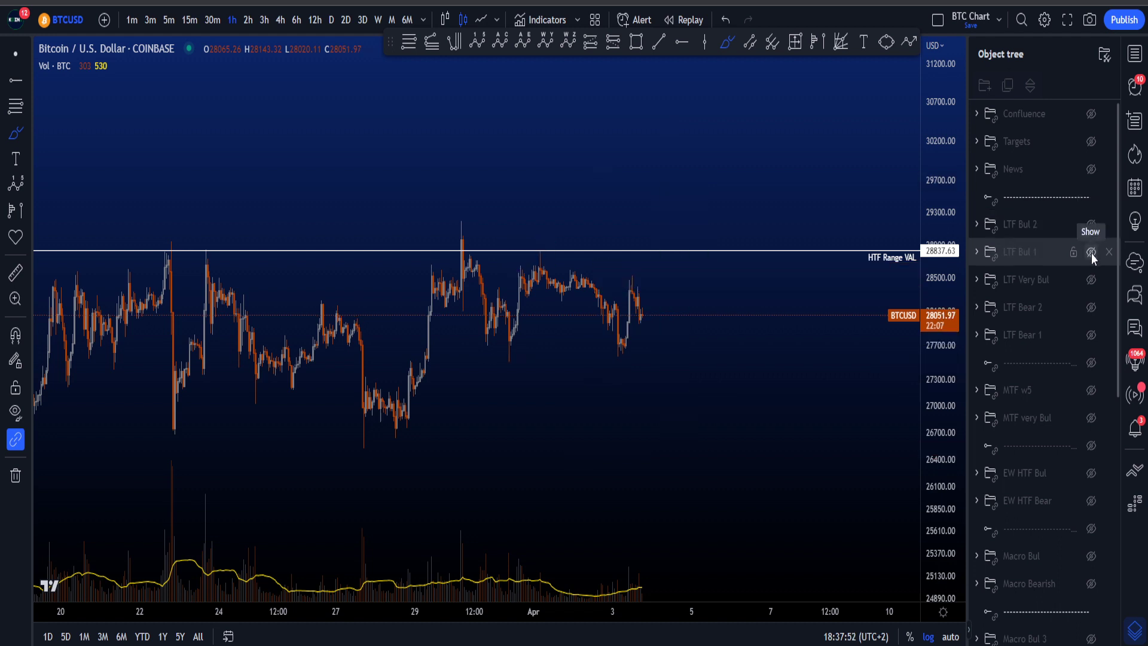
Show LTF Bear 2, brush its decline from the wave 5 high toward wave (5), undo the stroke and hide the group.
click(1091, 335)
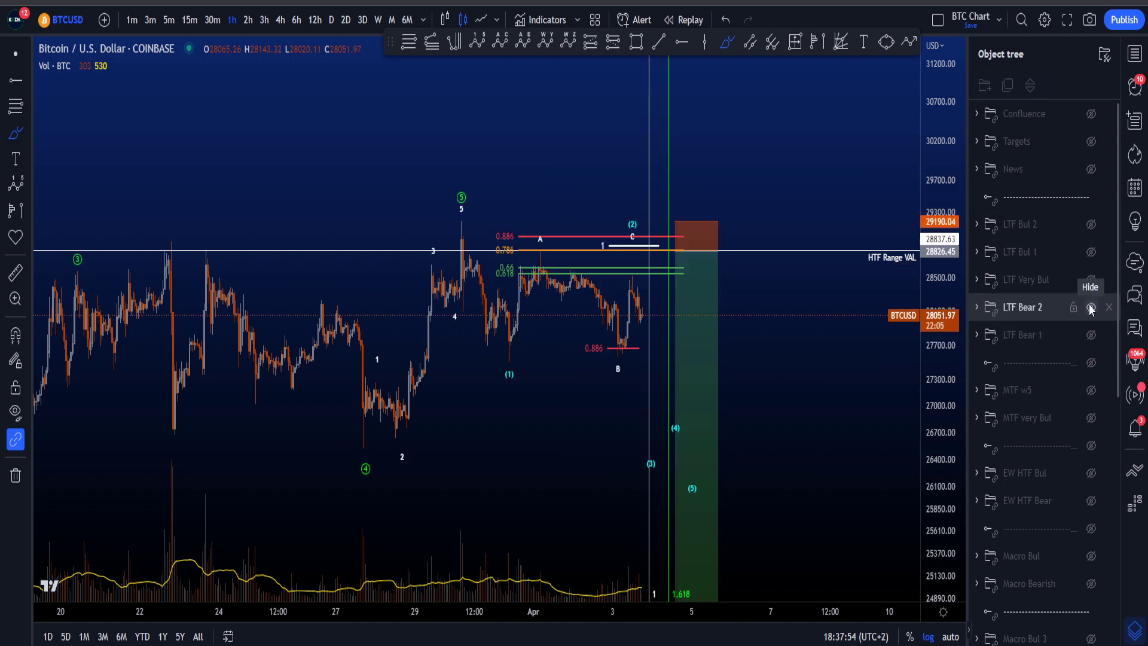
mouse_move(467, 242)
mouse_down()
mouse_move(498, 291)
mouse_move(466, 328)
mouse_move(473, 264)
mouse_move(495, 314)
mouse_move(680, 422)
mouse_move(692, 460)
mouse_up()
key(ctrl+z)
key(ctrl+z)
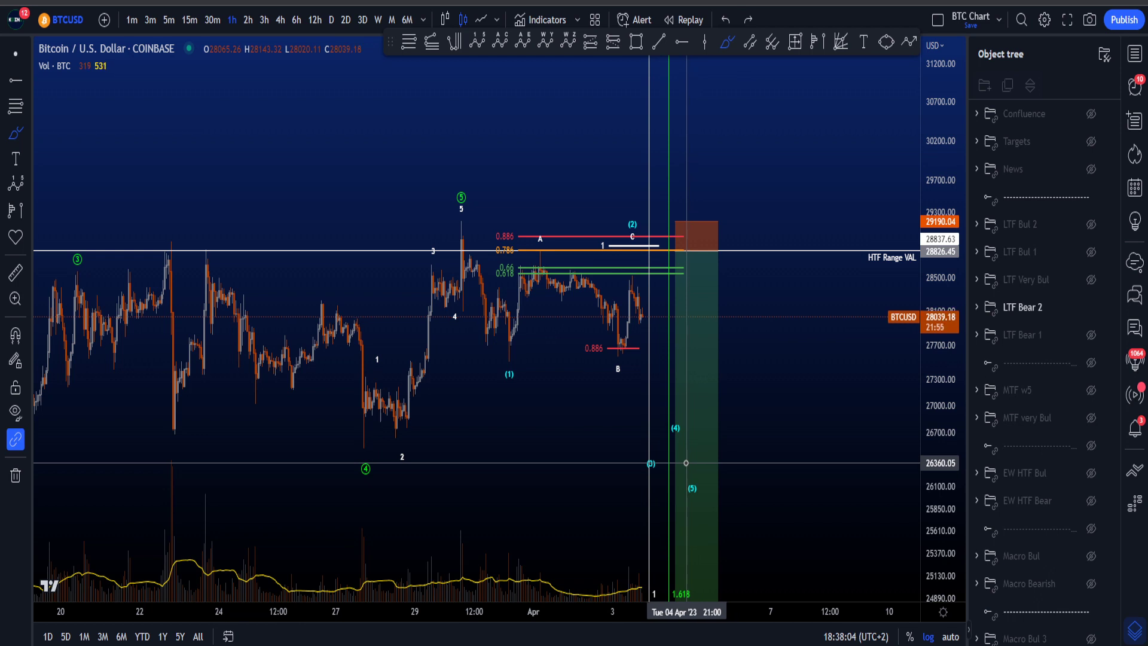
click(1091, 308)
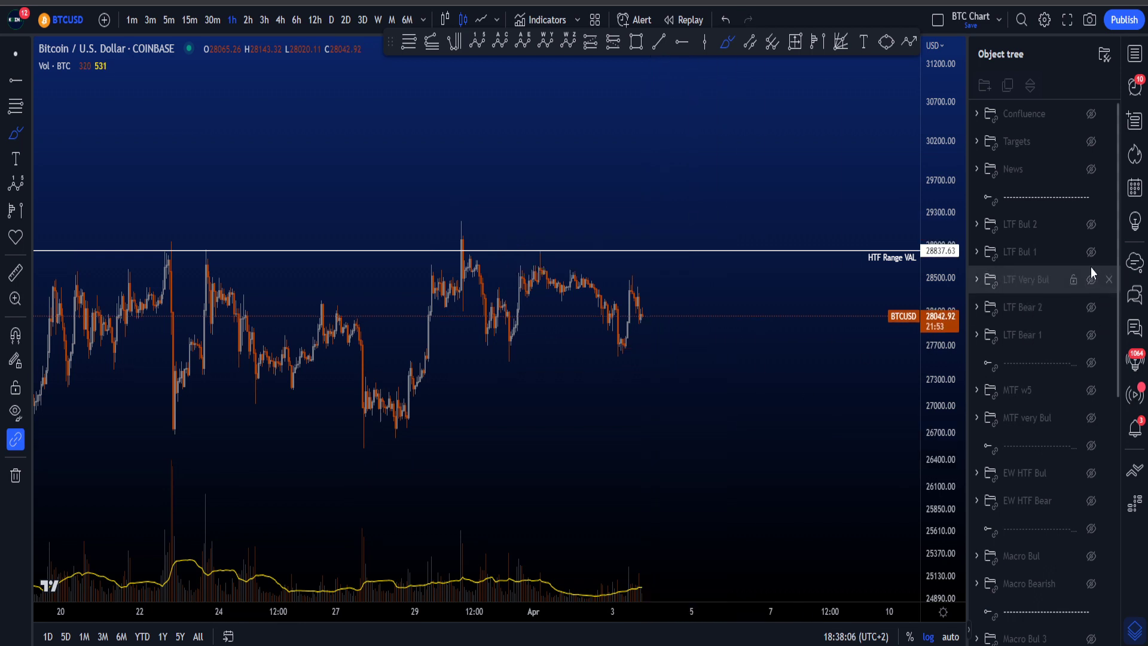
Compare the LTF Bul 1 and LTF Bul 2 counts, leaving only LTF Bul 1 shown.
click(1090, 252)
click(1091, 252)
click(1091, 225)
click(1091, 224)
click(1091, 252)
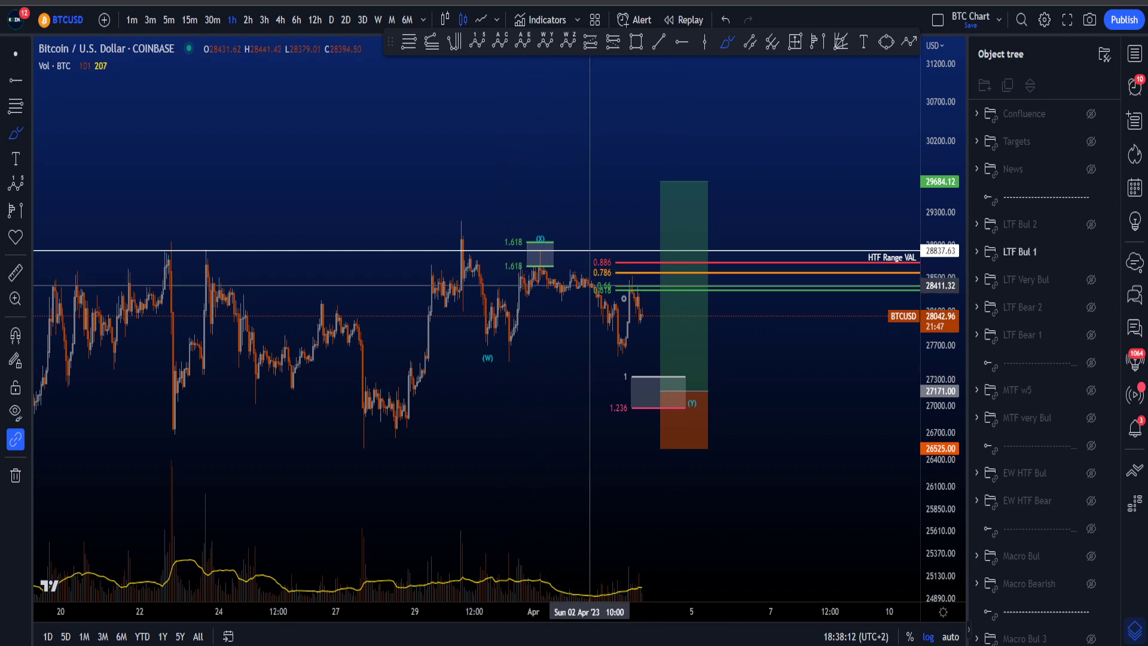
Enlarge the LTF Bul 1 price action since 30 March and brush marks around the wave (X) area, undoing each.
drag(942, 374, 942, 272)
scroll(671, 276, up, 4)
scroll(507, 350, down, 5)
mouse_move(546, 326)
mouse_down()
mouse_move(328, 485)
mouse_move(508, 175)
mouse_up()
key(ctrl+z)
scroll(660, 309, up, 8)
mouse_move(231, 192)
mouse_down()
mouse_move(599, 223)
mouse_move(115, 213)
mouse_move(436, 167)
mouse_up()
key(ctrl+z)
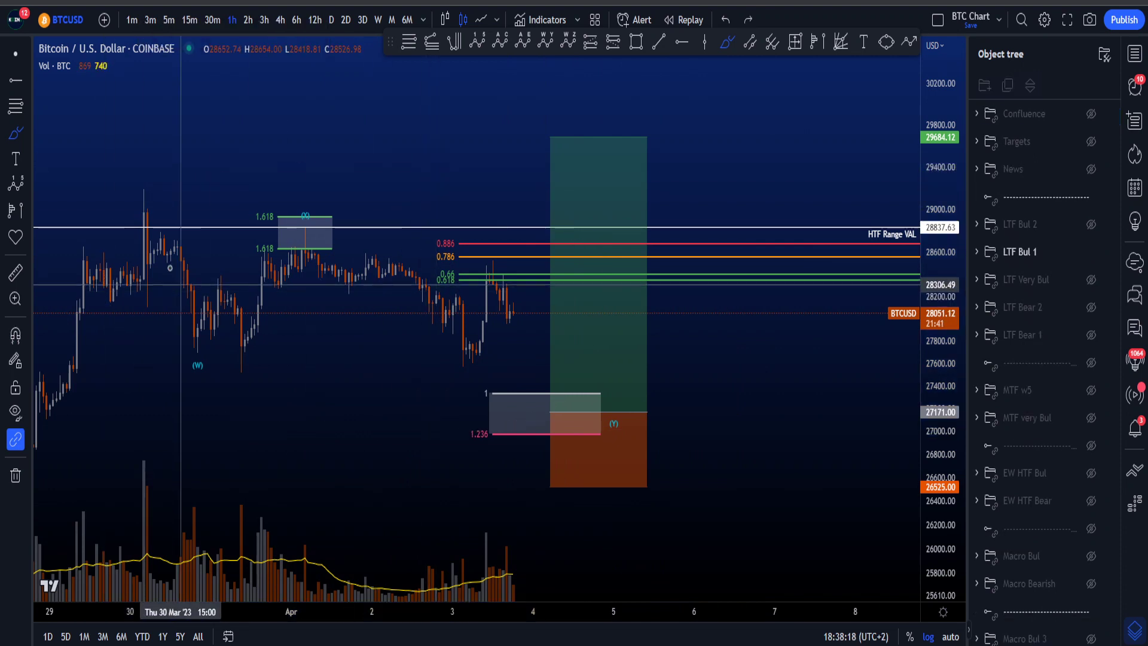
Brush the correction from the 30 March high, undo it, and brush a path from wave (X) down to the (Y) box.
mouse_move(131, 214)
mouse_down()
mouse_move(191, 336)
mouse_move(239, 341)
mouse_move(309, 237)
mouse_move(351, 297)
mouse_move(469, 354)
mouse_move(471, 366)
mouse_up()
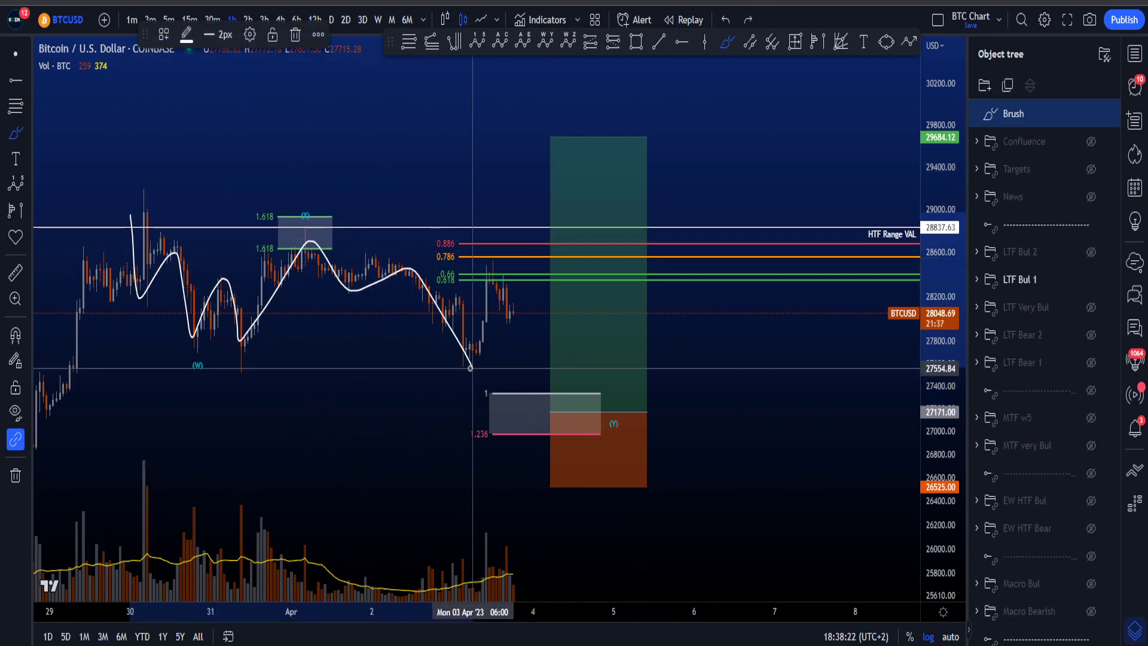
key(ctrl+z)
mouse_move(320, 252)
mouse_down()
mouse_move(468, 359)
mouse_move(520, 264)
mouse_move(584, 418)
mouse_up()
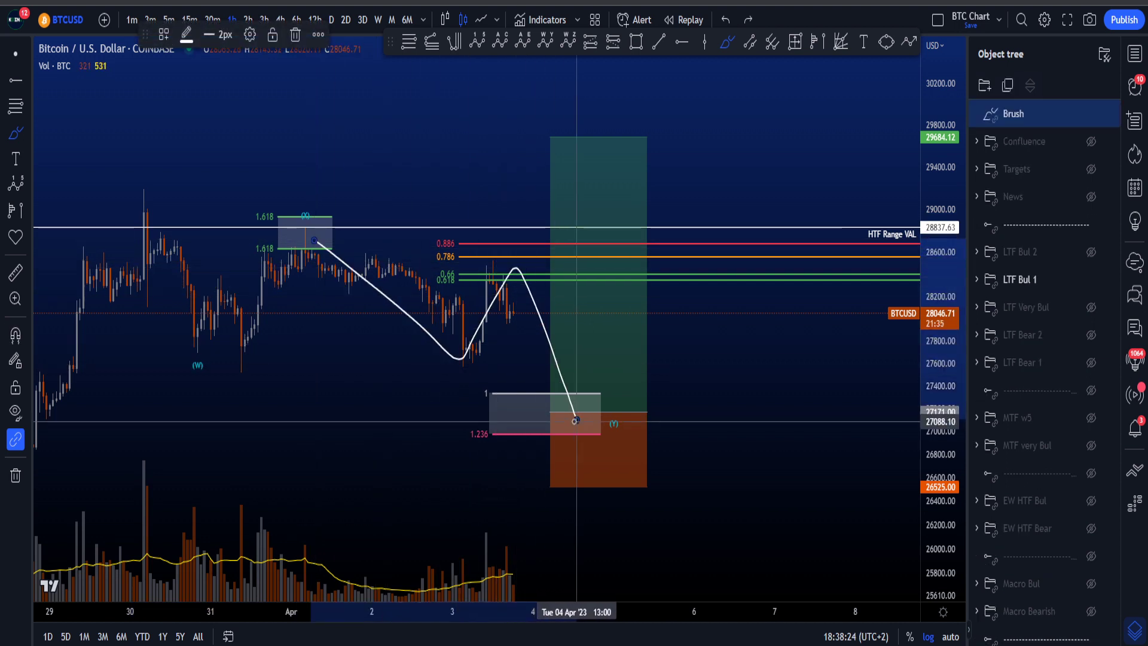
Show the Targets group and mark the wave (Y) box and the dnpoc rPOC Daily label with brush strokes, undoing both.
scroll(795, 415, down, 1)
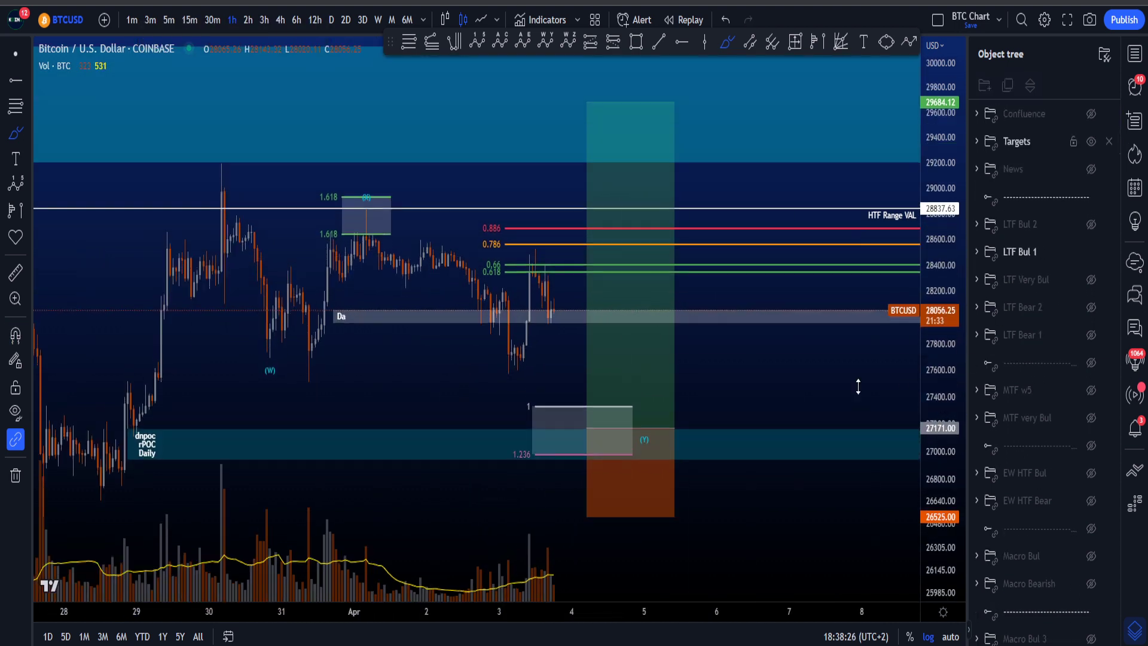
mouse_move(632, 408)
mouse_down()
mouse_move(513, 434)
mouse_move(669, 426)
mouse_up()
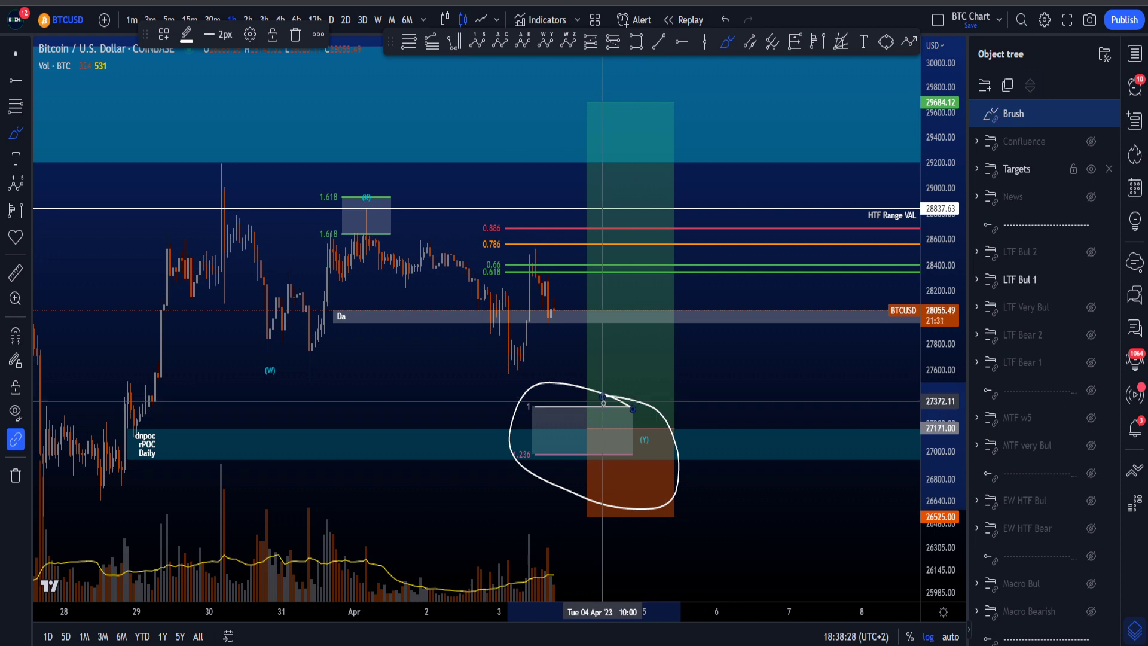
key(ctrl+z)
mouse_move(133, 428)
mouse_down()
mouse_move(179, 412)
mouse_move(146, 466)
mouse_up()
key(ctrl+z)
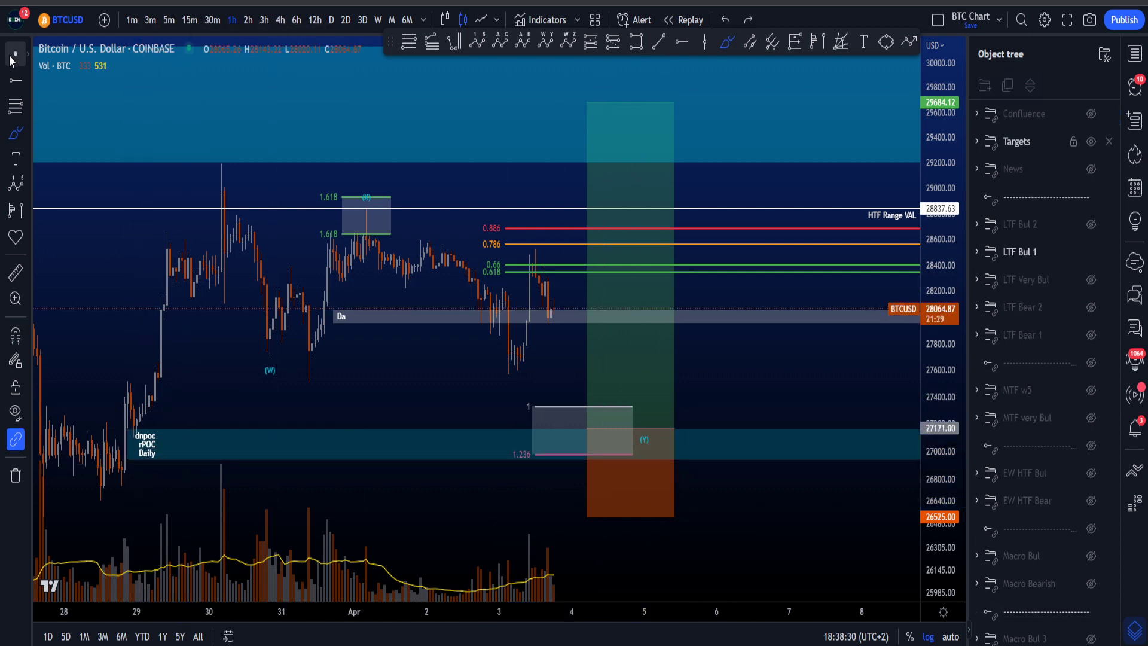
Highlight the dnpoc rPOC Daily zone by selecting it, deselect it, and circle its overlap with the (Y) box, undoing the circle.
click(146, 444)
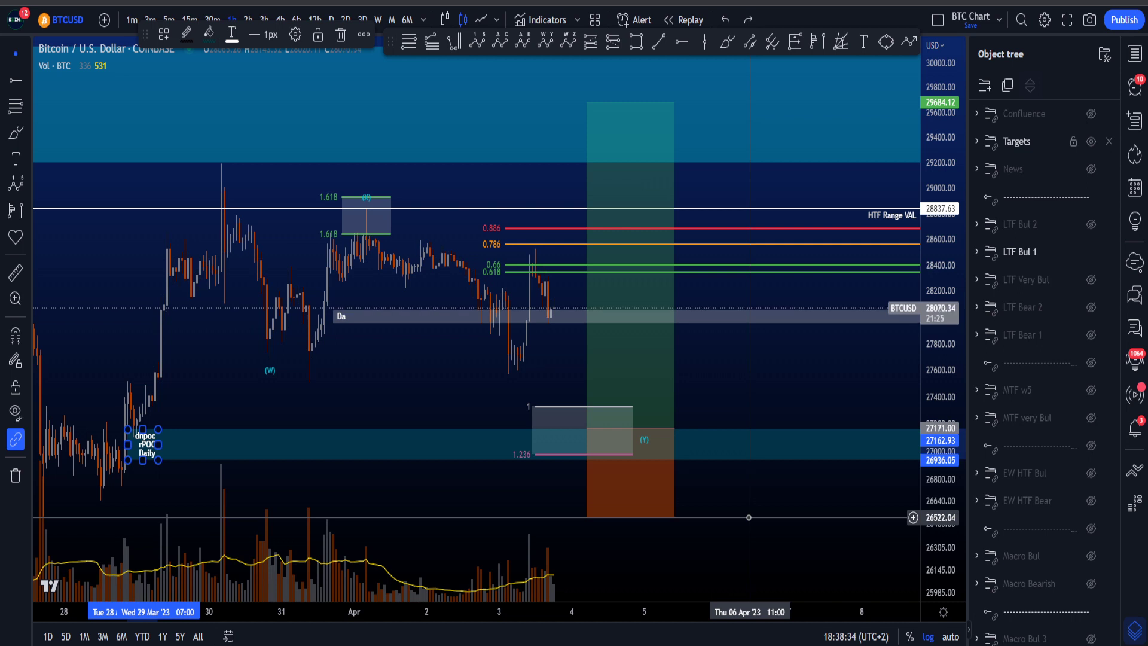
click(84, 291)
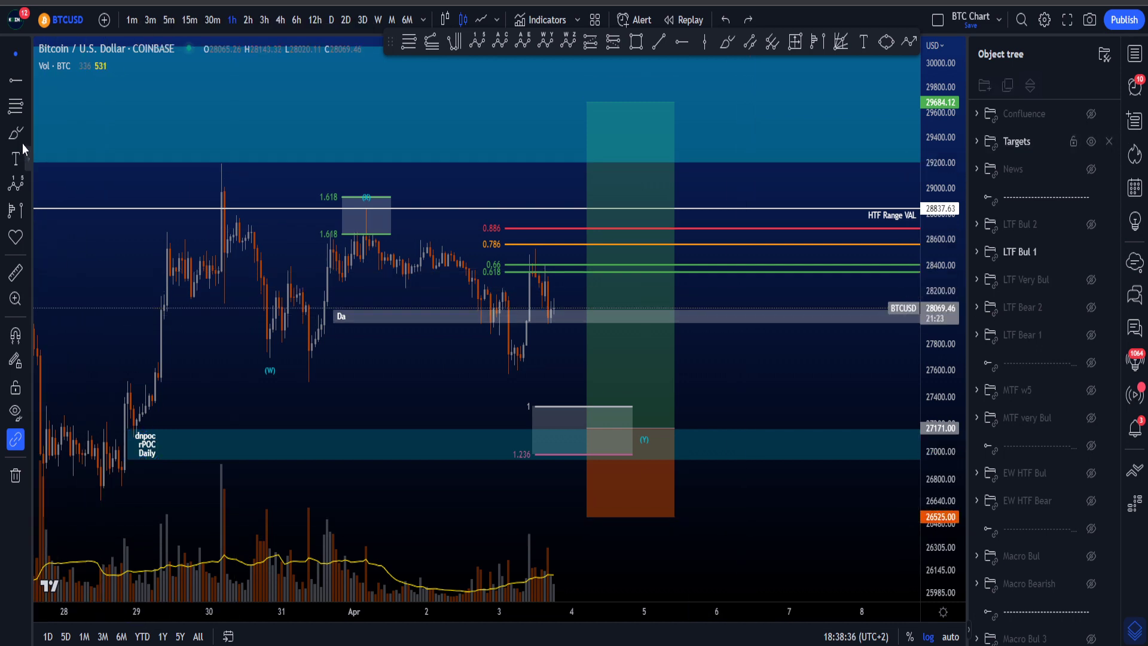
mouse_move(595, 403)
mouse_down()
mouse_move(581, 398)
mouse_move(577, 440)
mouse_up()
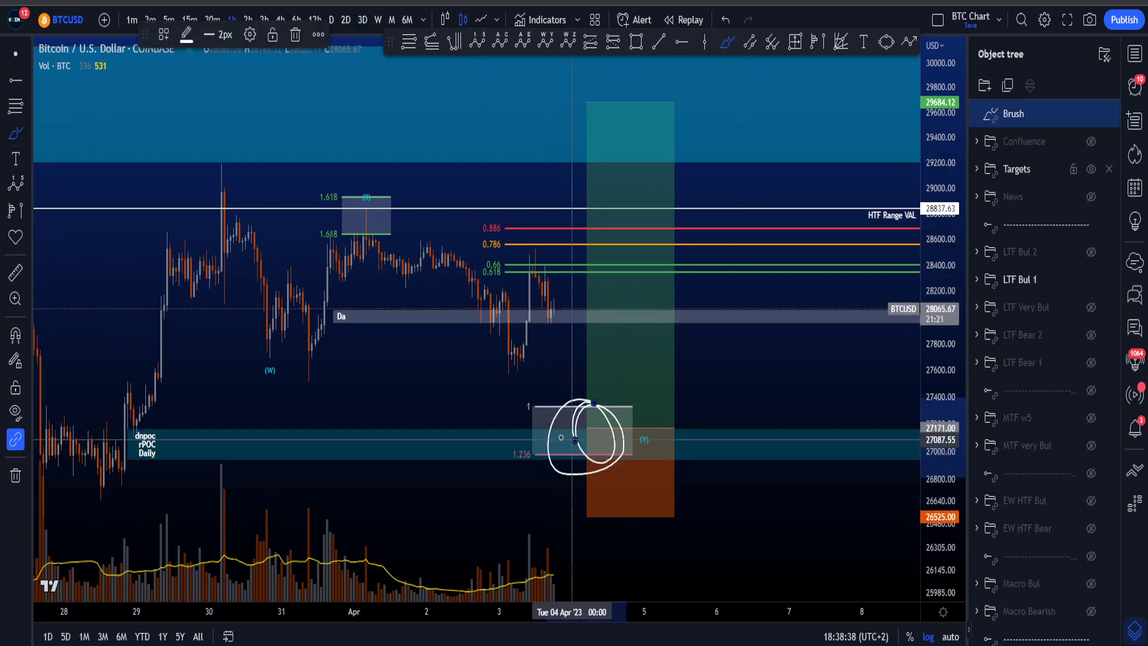
key(ctrl+z)
Brush the declining legs into wave (W) and from wave (X) to the 3 April low, and undo both strokes.
scroll(579, 436, down, 3)
drag(941, 371, 941, 425)
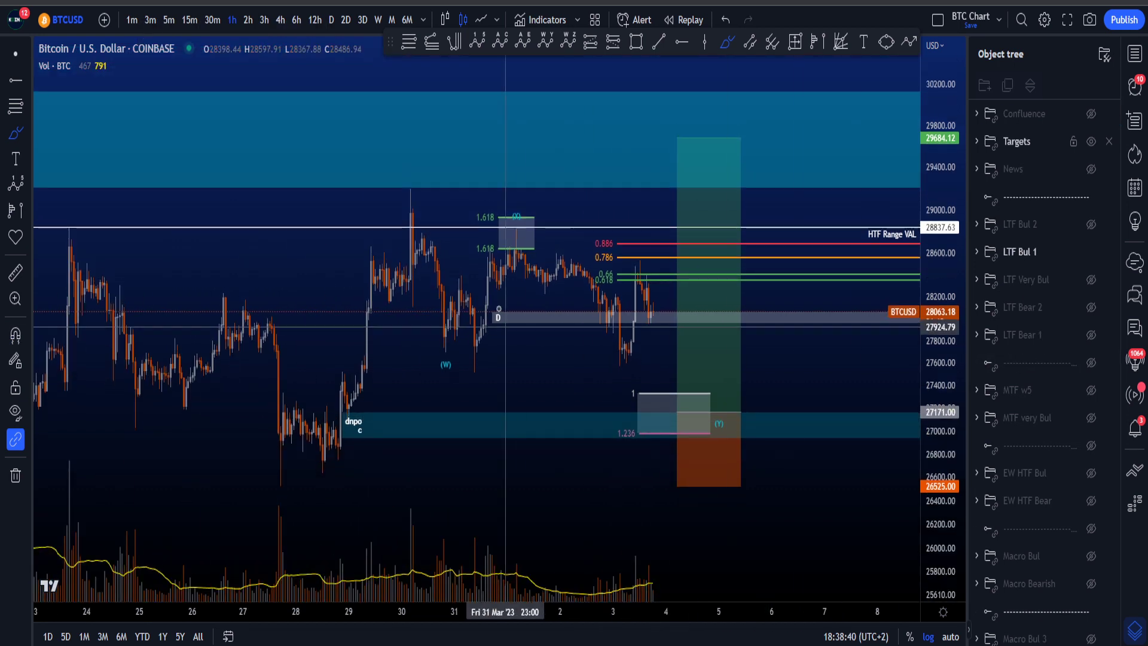
drag(427, 261, 470, 329)
mouse_move(531, 255)
mouse_down()
mouse_move(578, 328)
mouse_move(633, 351)
mouse_up()
key(ctrl+z)
key(ctrl+z)
key(ctrl+z)
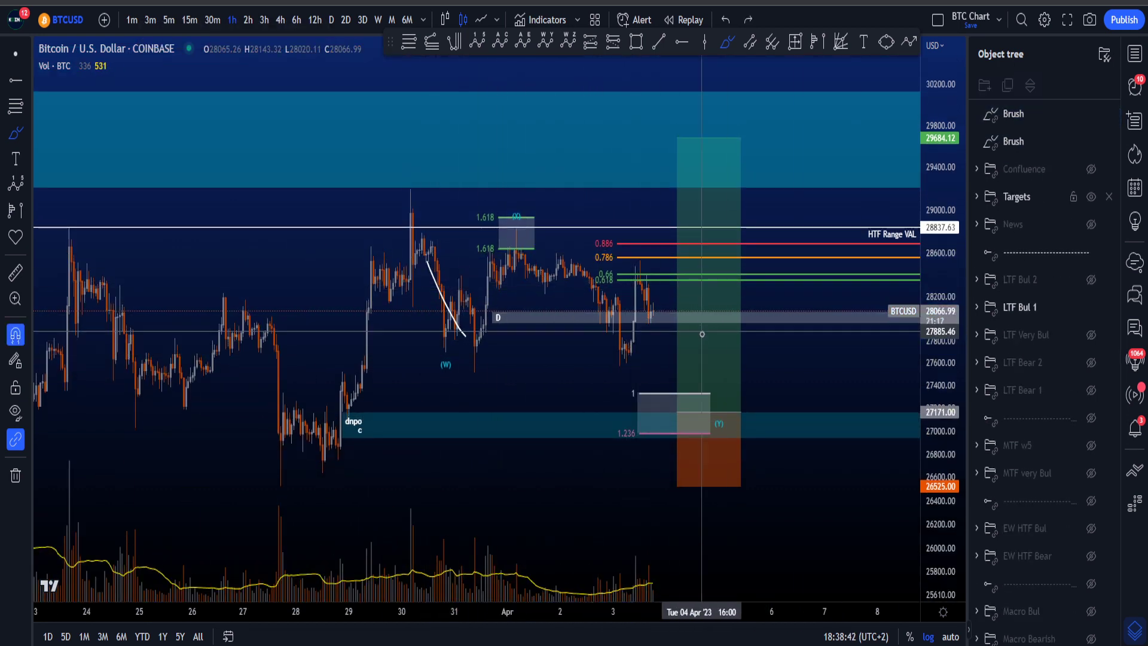
Brush strokes from the wave (W) low and from the 28 March lows up toward current price, undoing each.
mouse_move(480, 372)
mouse_down()
mouse_move(628, 323)
mouse_move(631, 332)
mouse_up()
key(ctrl+z)
mouse_move(338, 452)
mouse_down()
mouse_move(706, 385)
mouse_move(640, 320)
mouse_up()
key(ctrl+z)
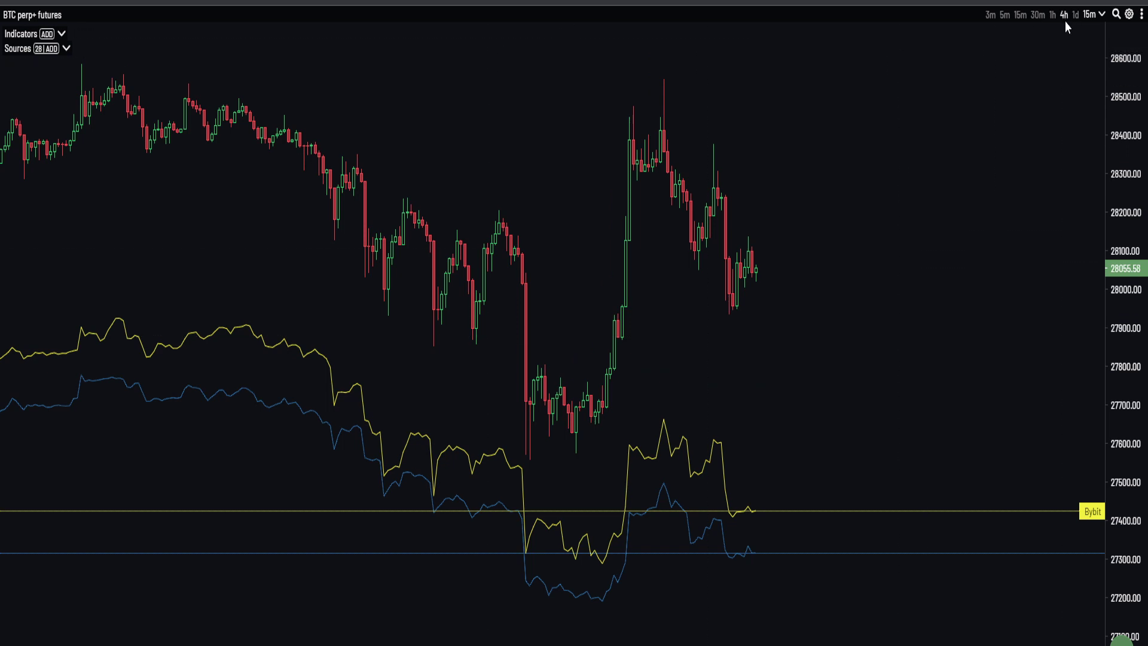
Set the BTC perp+ futures chart to the 4h timeframe and frame the recent price range with the yellow and blue lines below.
click(1066, 19)
drag(1130, 203, 1129, 350)
drag(977, 360, 982, 291)
drag(1122, 287, 1111, 152)
drag(940, 306, 731, 404)
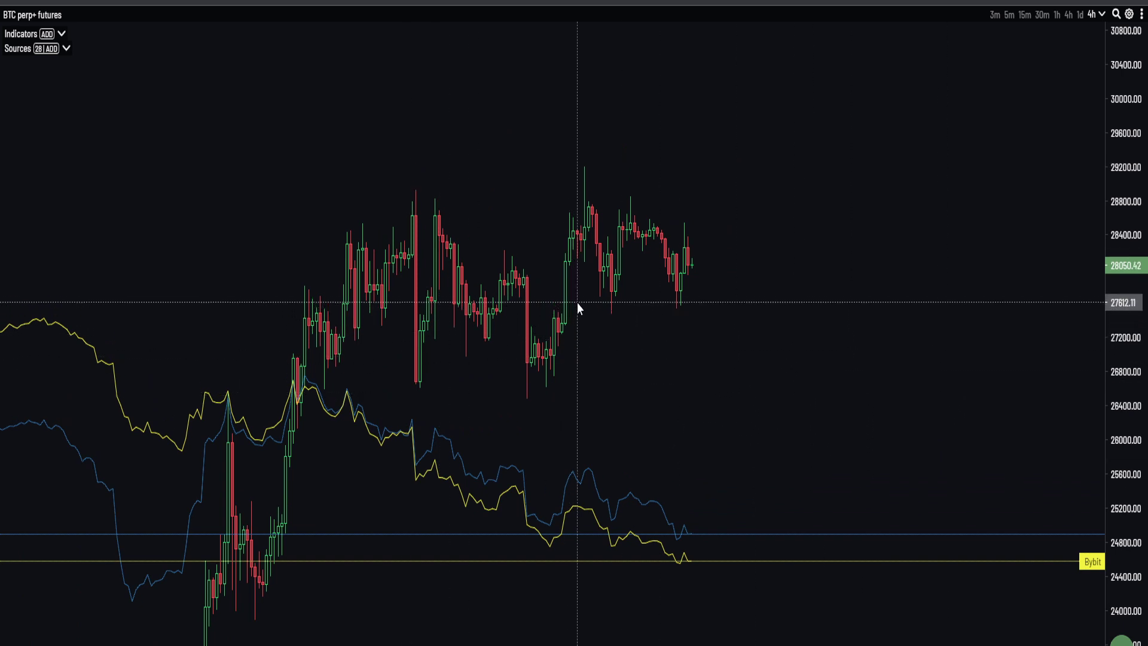
drag(626, 372, 631, 346)
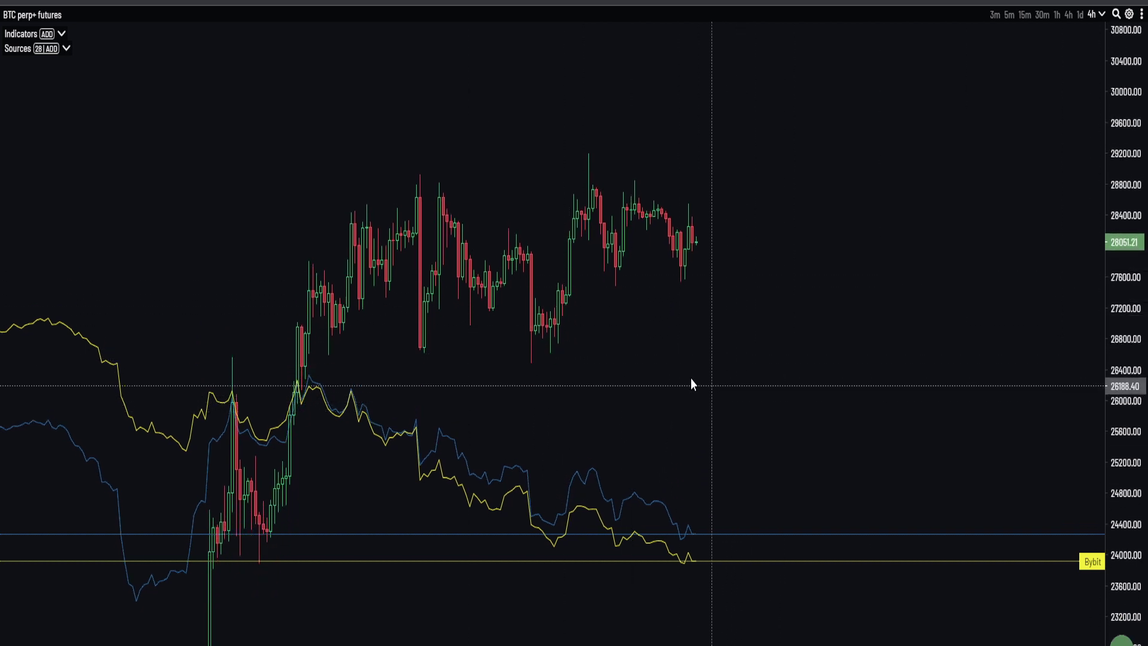
scroll(677, 382, up, 1)
drag(639, 363, 621, 363)
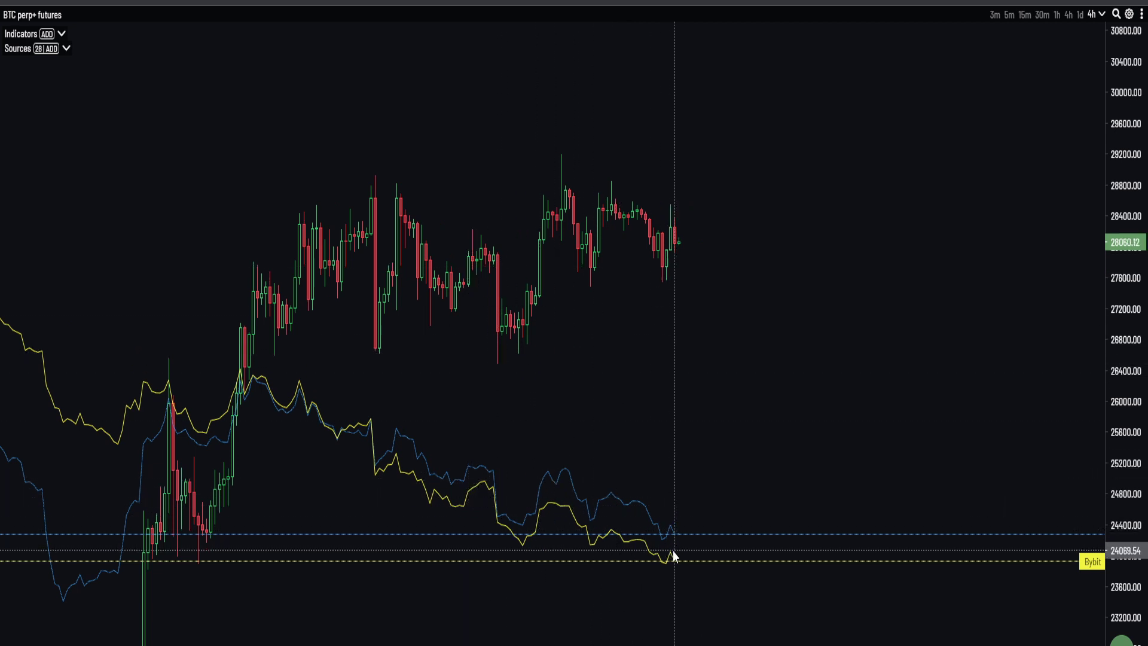
Examine the yellow Bybit line and the blue line against the longer price history and the latest 4h price range.
drag(537, 405, 850, 238)
scroll(848, 232, down, 1)
drag(1122, 220, 1120, 365)
drag(889, 396, 955, 249)
scroll(953, 254, down, 3)
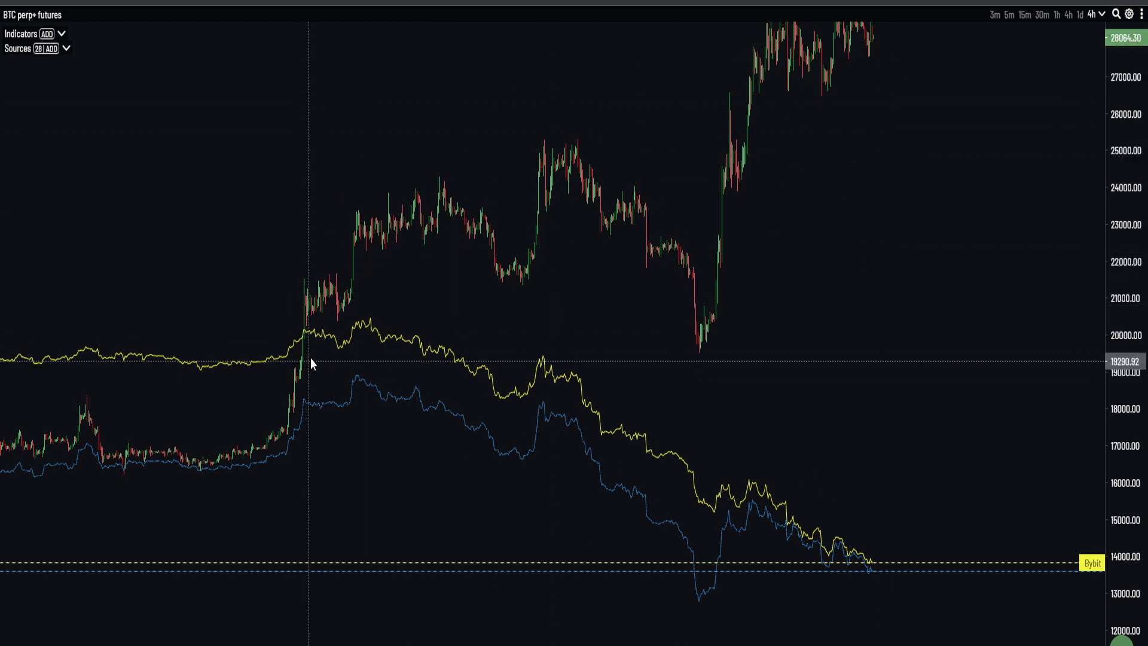
drag(864, 333, 836, 339)
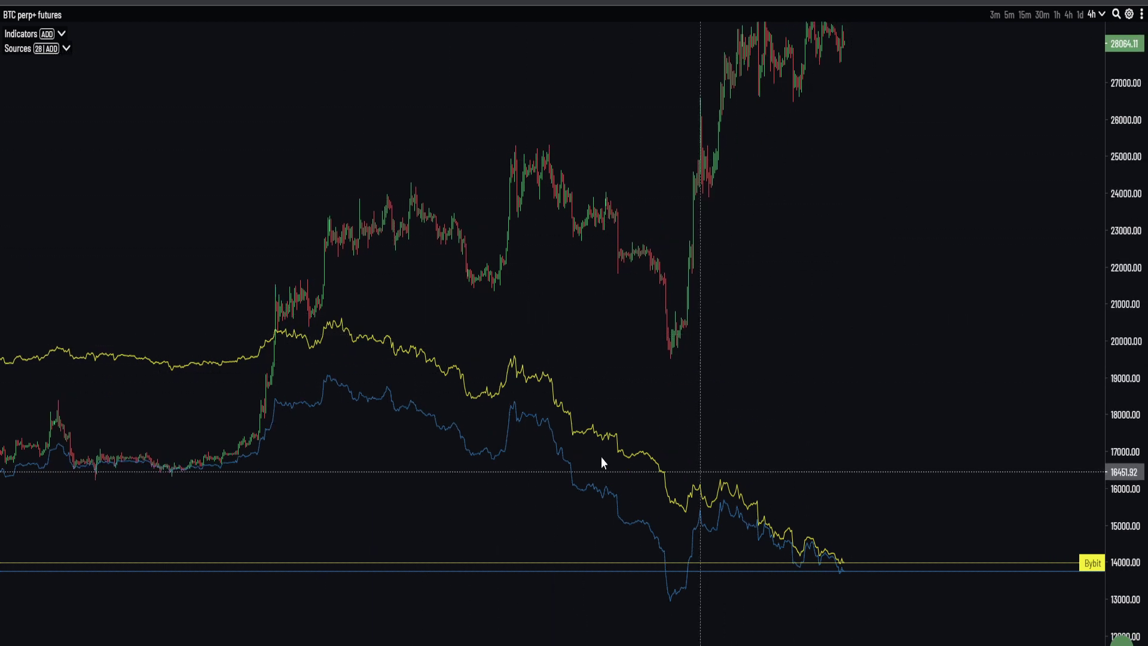
scroll(771, 335, up, 5)
scroll(1053, 222, up, 4)
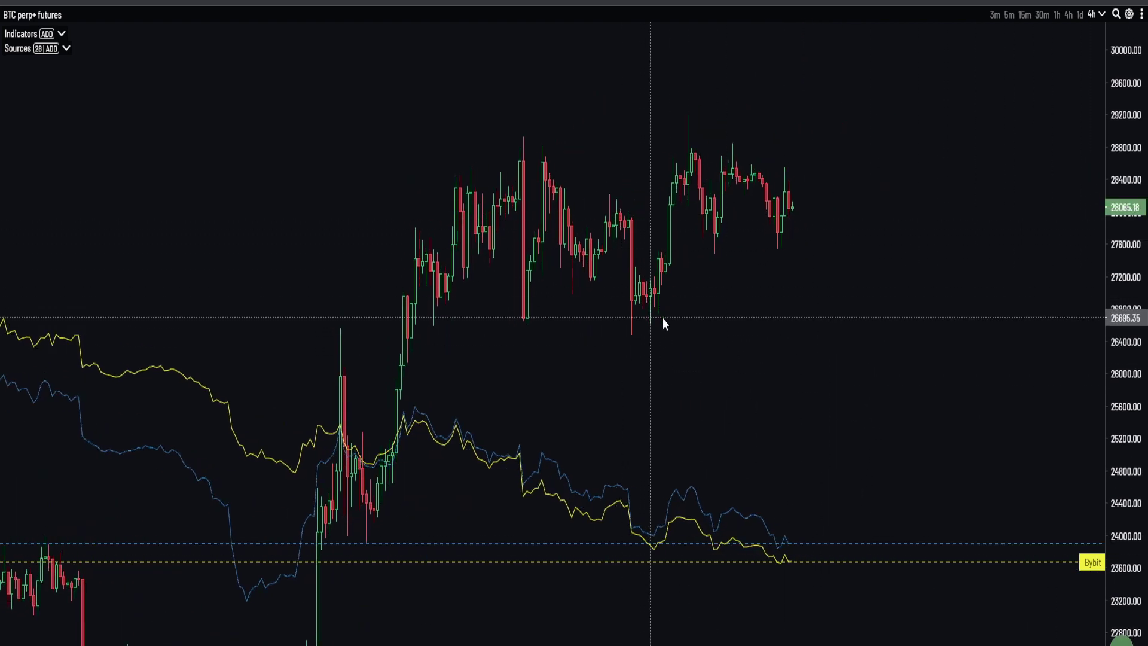
scroll(734, 326, up, 3)
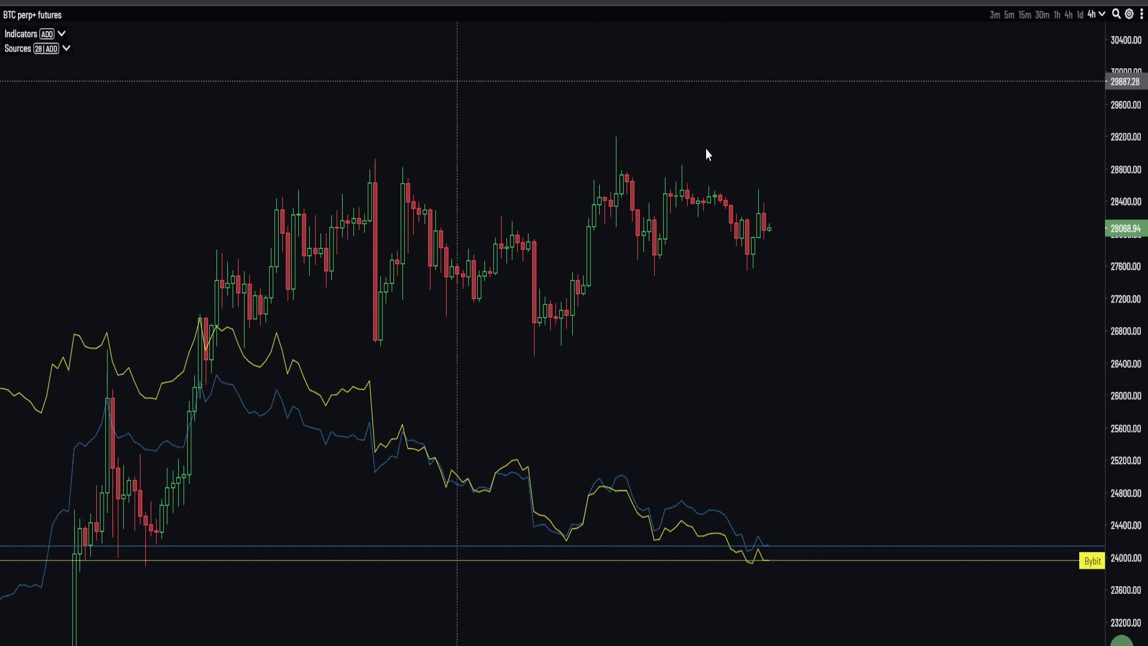
drag(655, 169, 627, 224)
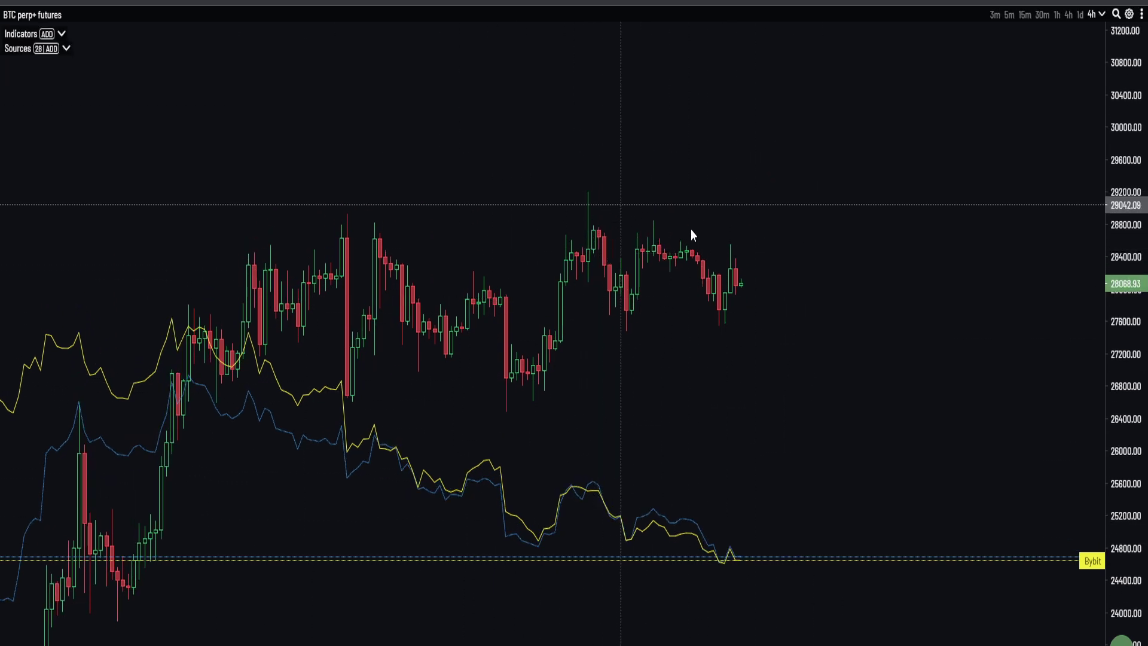
drag(899, 307, 889, 361)
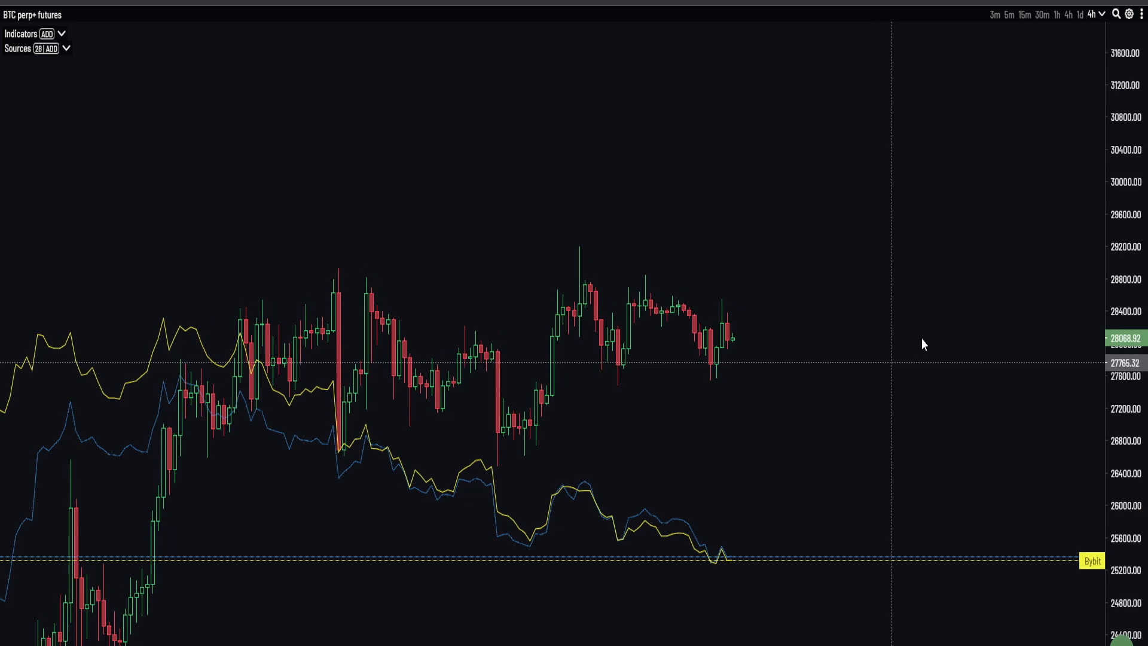
Set the BTC perp+ futures chart to the 1h timeframe and frame recent price action with the yellow and blue lines.
click(1057, 15)
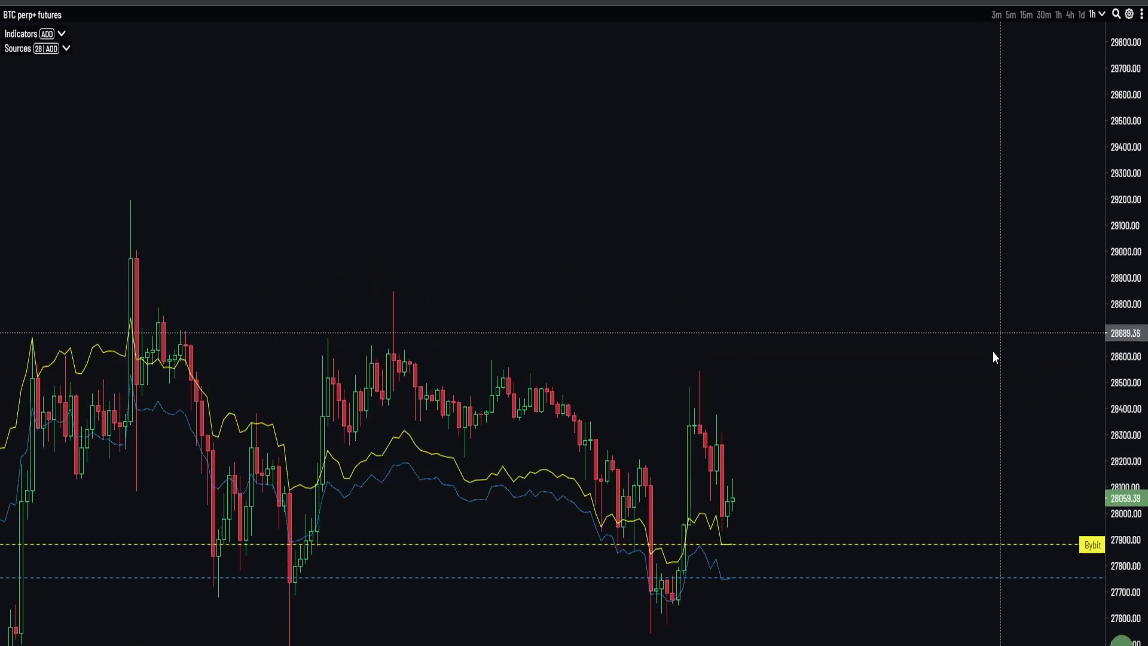
scroll(1010, 313, down, 4)
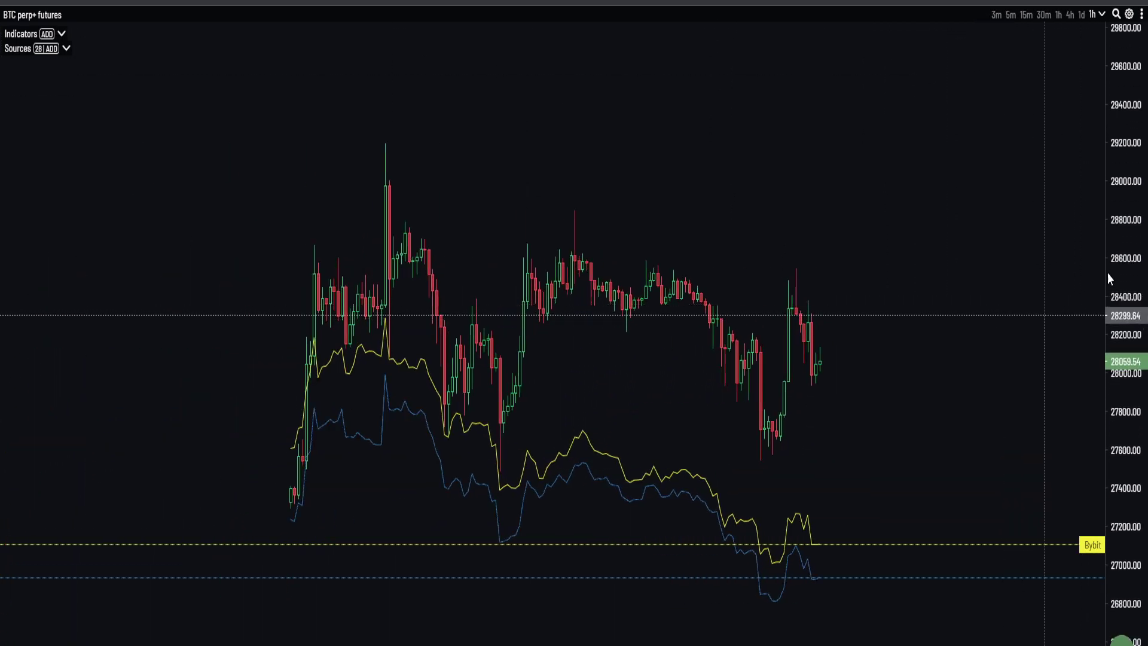
drag(1114, 280, 1113, 312)
scroll(903, 299, up, 2)
drag(938, 308, 924, 268)
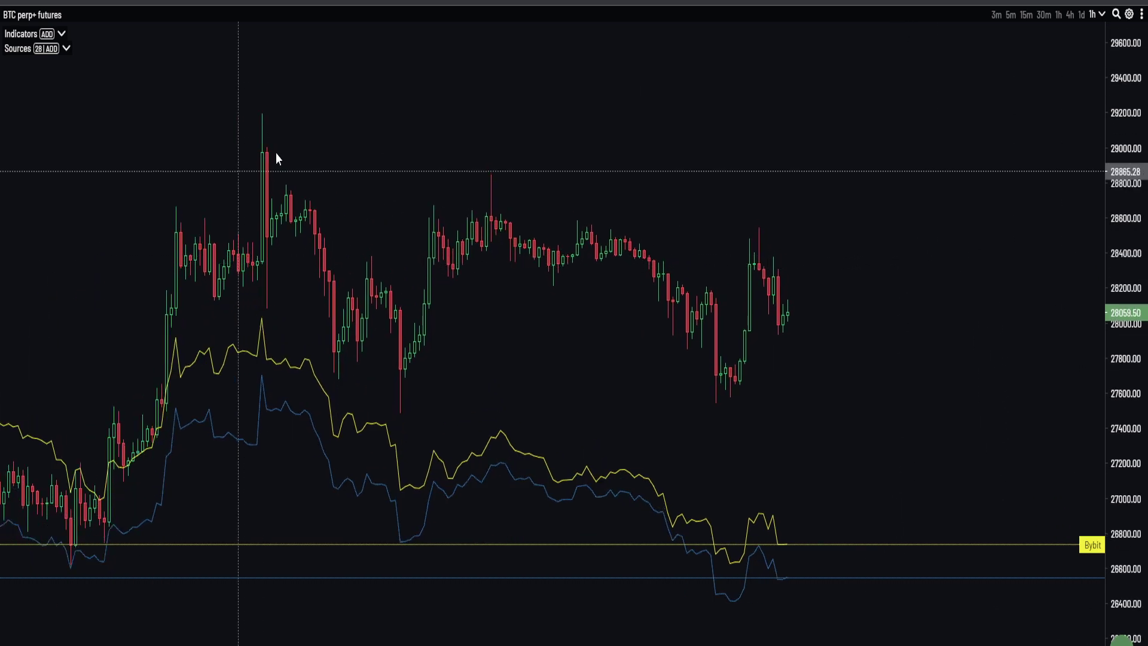
drag(865, 362, 855, 397)
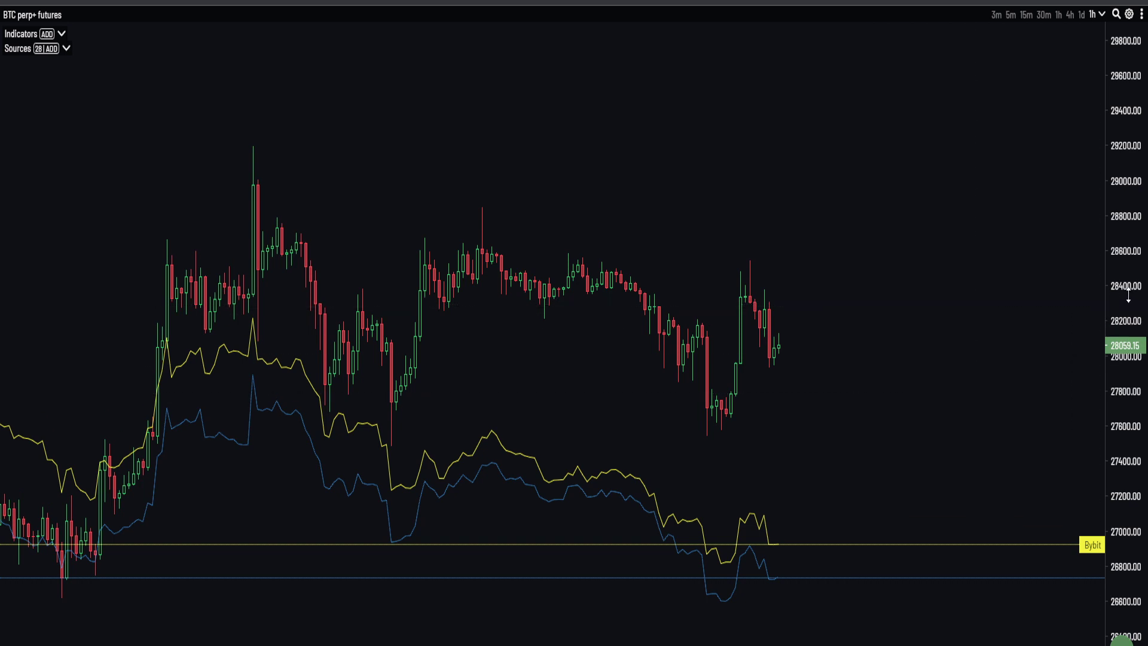
drag(1122, 301, 1119, 360)
drag(1003, 394, 983, 354)
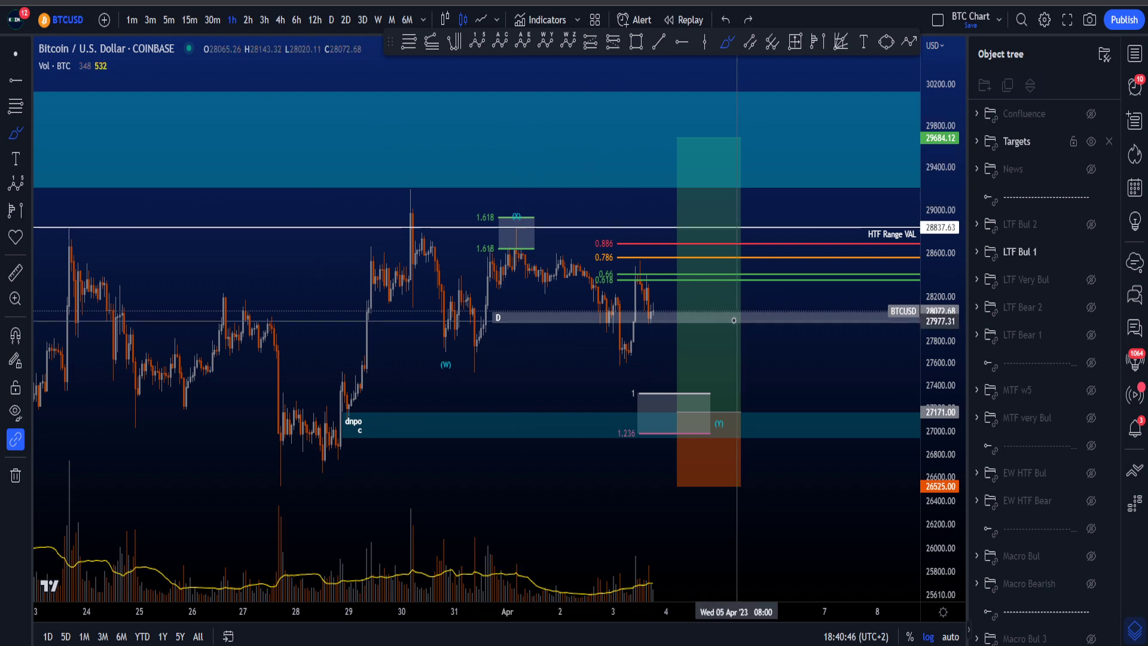
On the BTCUSD chart, circle the 30 March high at the HTF Range VAL line with the brush, and undo the stroke.
drag(941, 354, 943, 365)
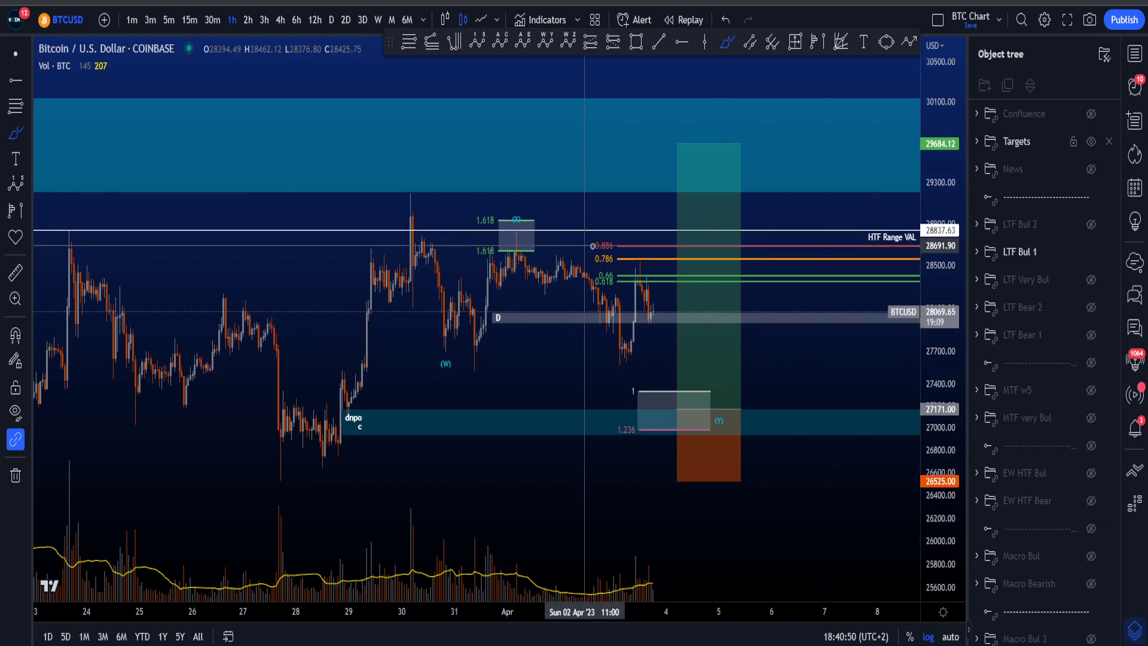
scroll(550, 239, down, 2)
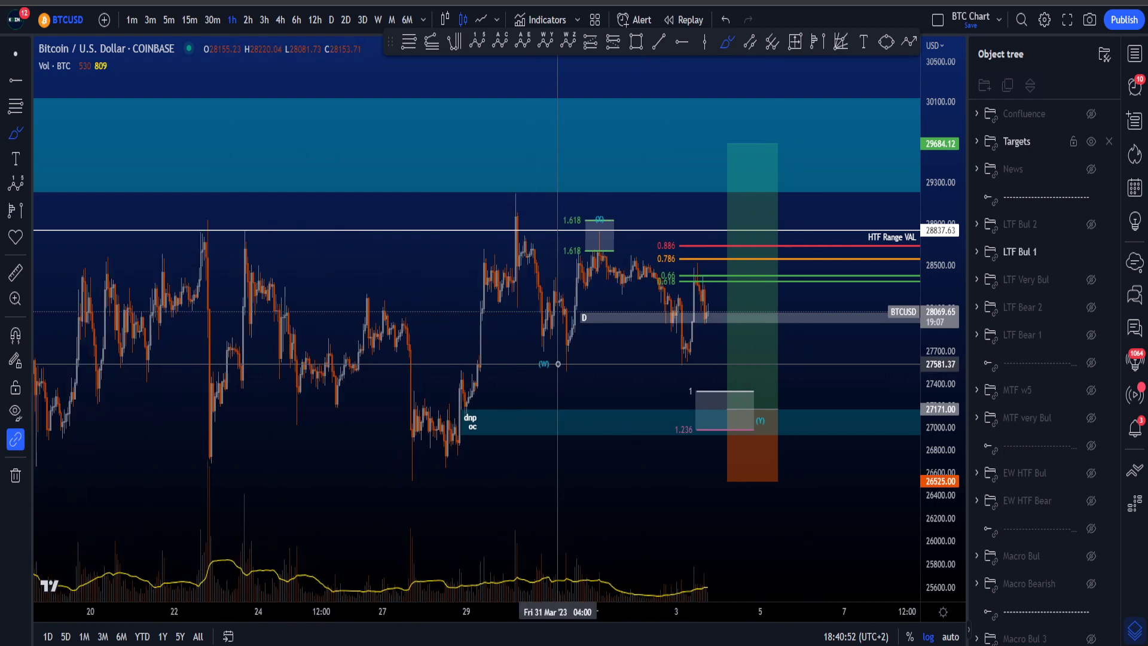
mouse_move(526, 207)
mouse_down()
mouse_move(508, 237)
mouse_move(523, 207)
mouse_move(540, 229)
mouse_up()
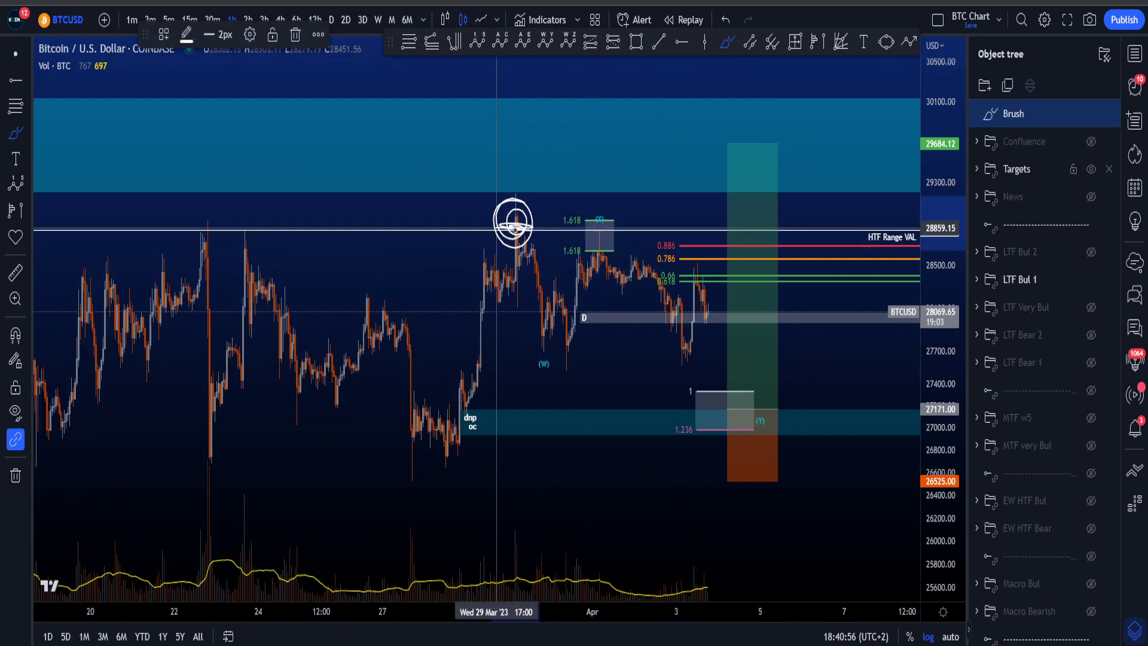
key(ctrl+z)
scroll(520, 229, up, 2)
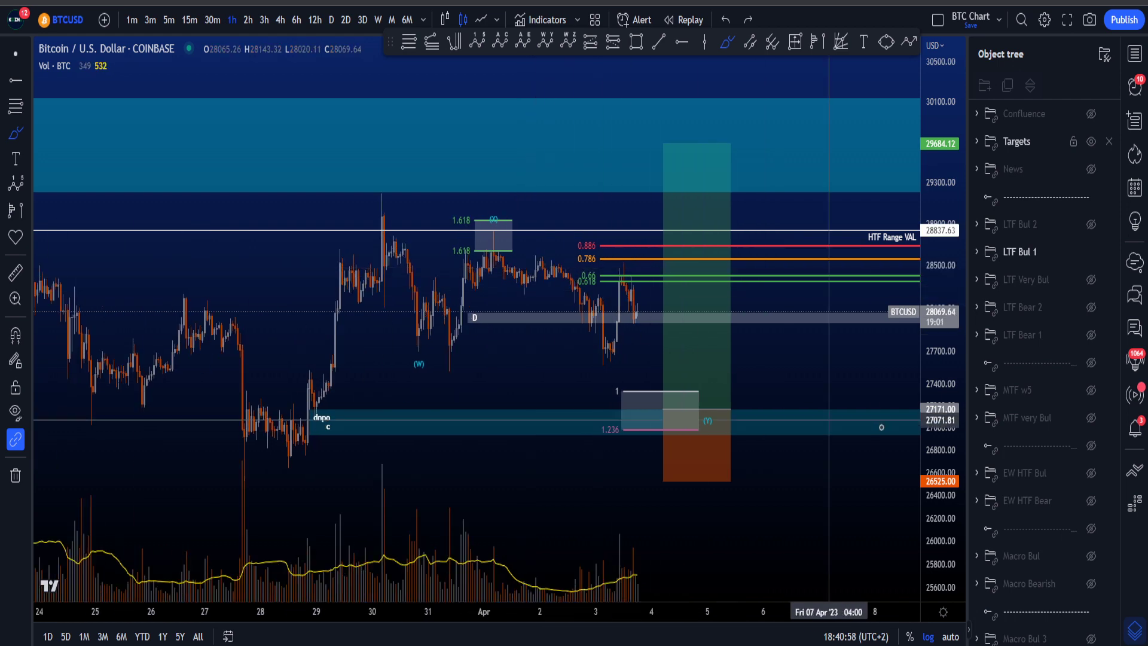
Brush the decline from the 30 March high into wave (W) and from wave (X) to the wave (Y) target, and undo the strokes.
drag(927, 460, 927, 442)
scroll(794, 471, up, 2)
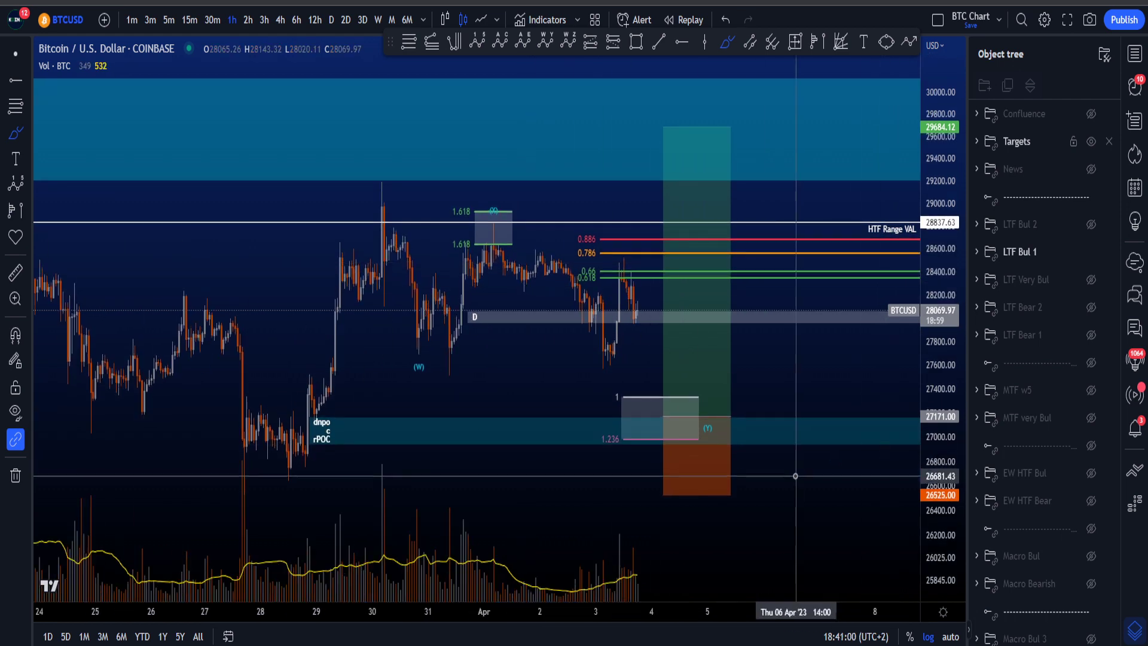
mouse_move(584, 366)
mouse_down()
mouse_move(672, 494)
mouse_move(598, 419)
mouse_up()
key(ctrl+z)
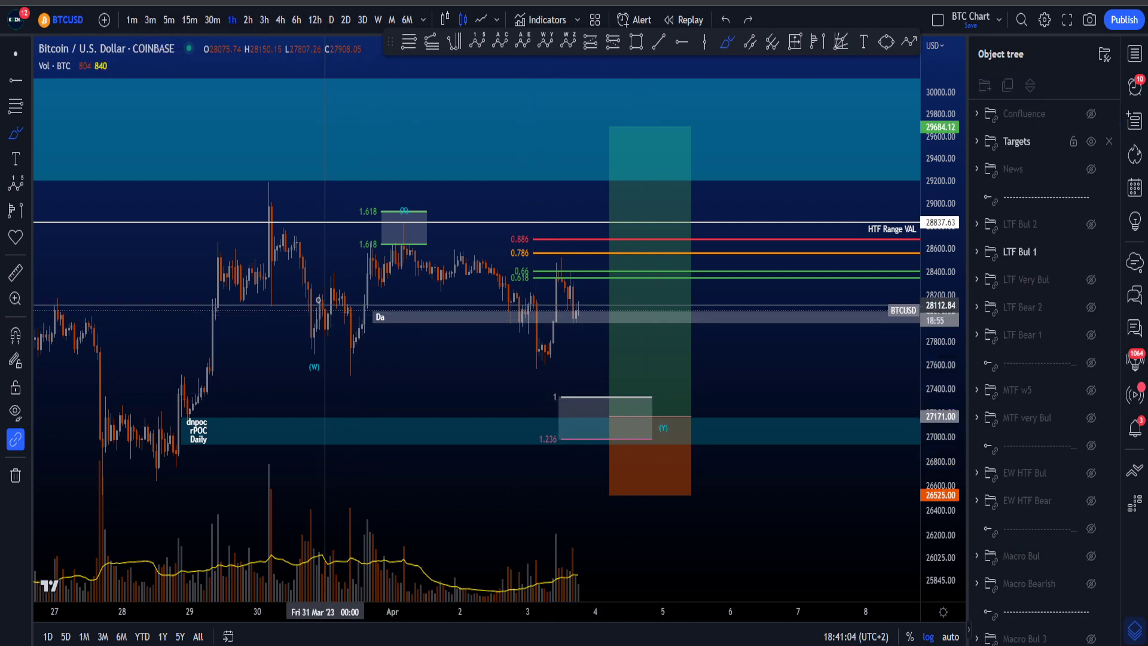
drag(272, 230, 319, 361)
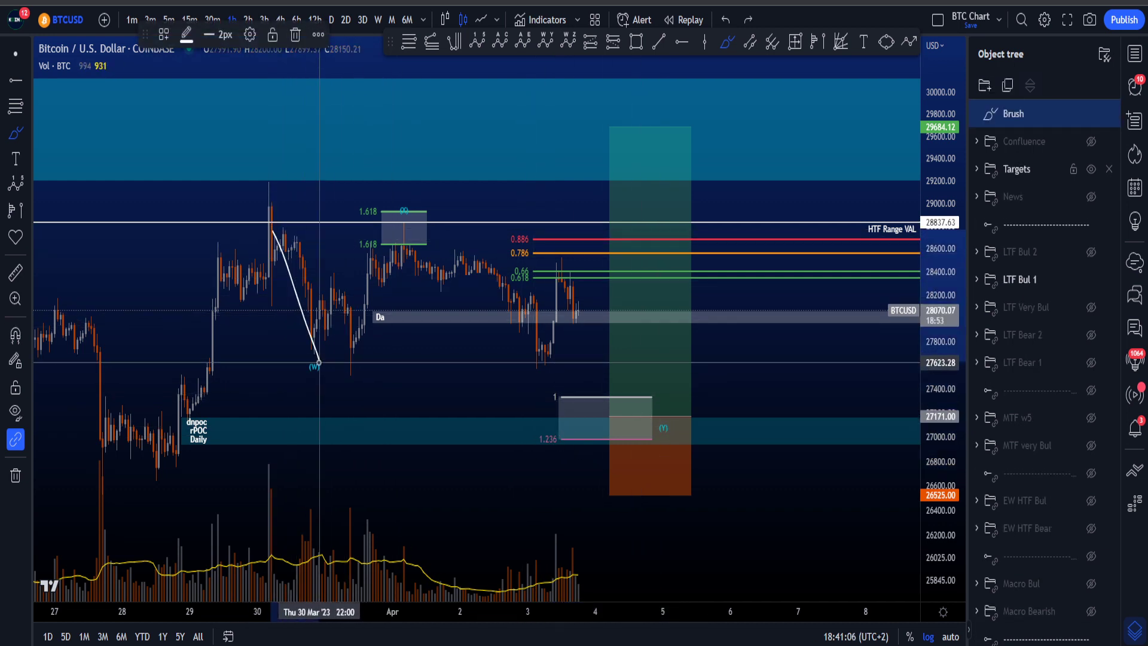
mouse_move(414, 232)
mouse_down()
mouse_move(487, 272)
mouse_move(649, 429)
mouse_up()
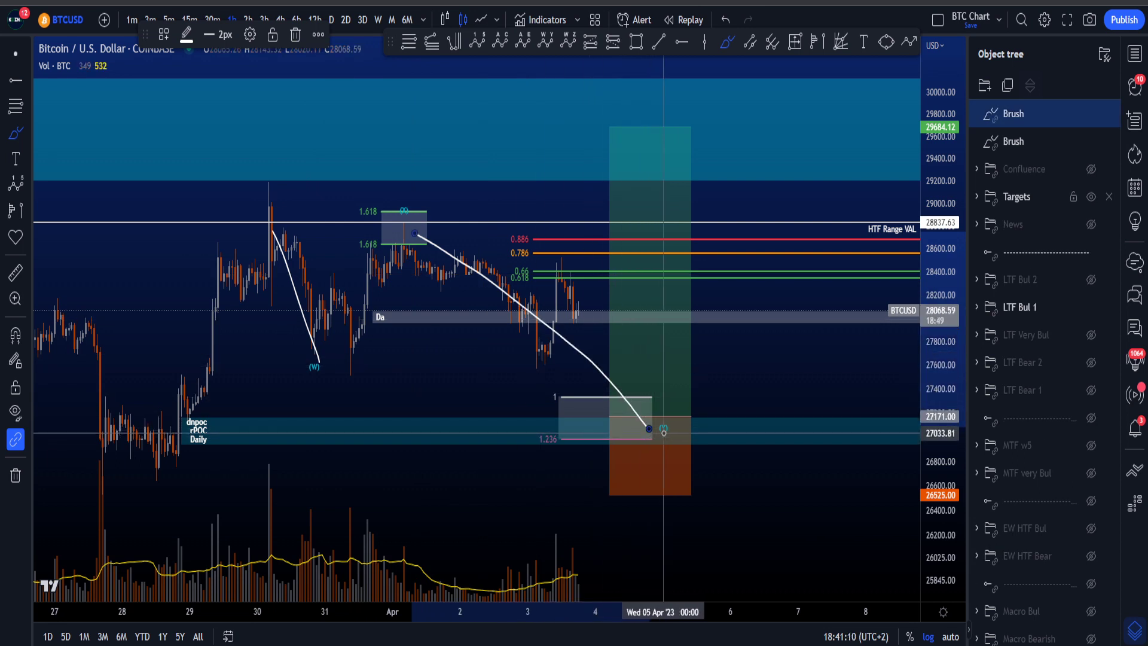
key(ctrl+z)
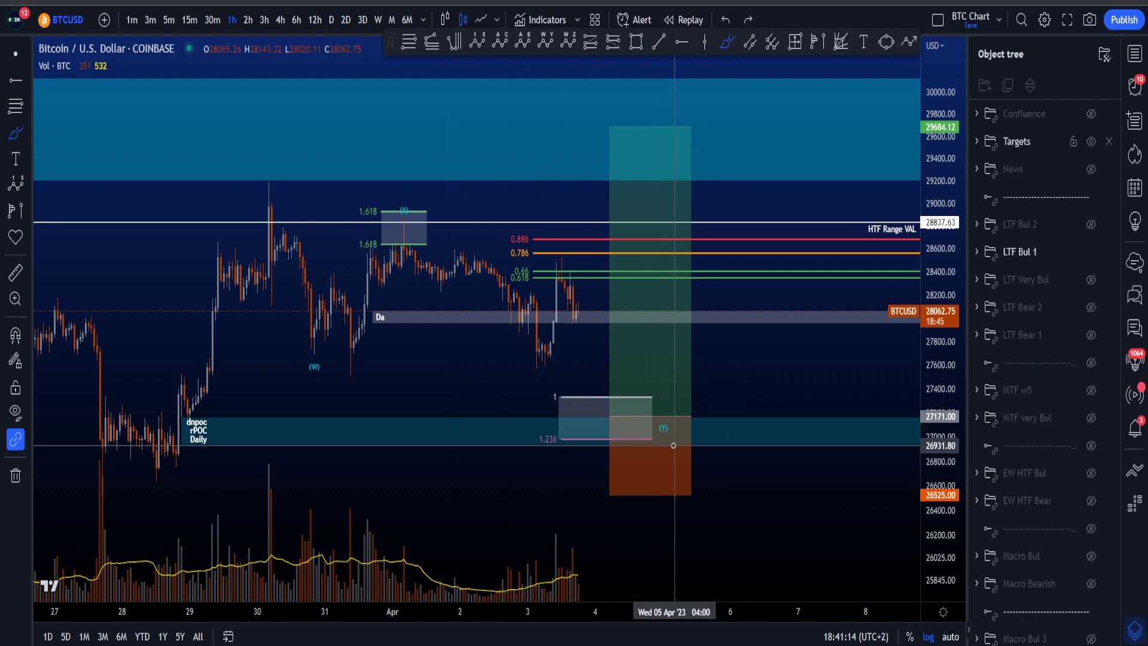
Brush strokes at the wave (Y) target box and beneath the 27 and 28 March lows, and remove each stroke.
mouse_move(532, 441)
mouse_down()
mouse_move(643, 434)
mouse_move(589, 419)
mouse_move(613, 419)
mouse_up()
key(ctrl+z)
scroll(530, 478, down, 2)
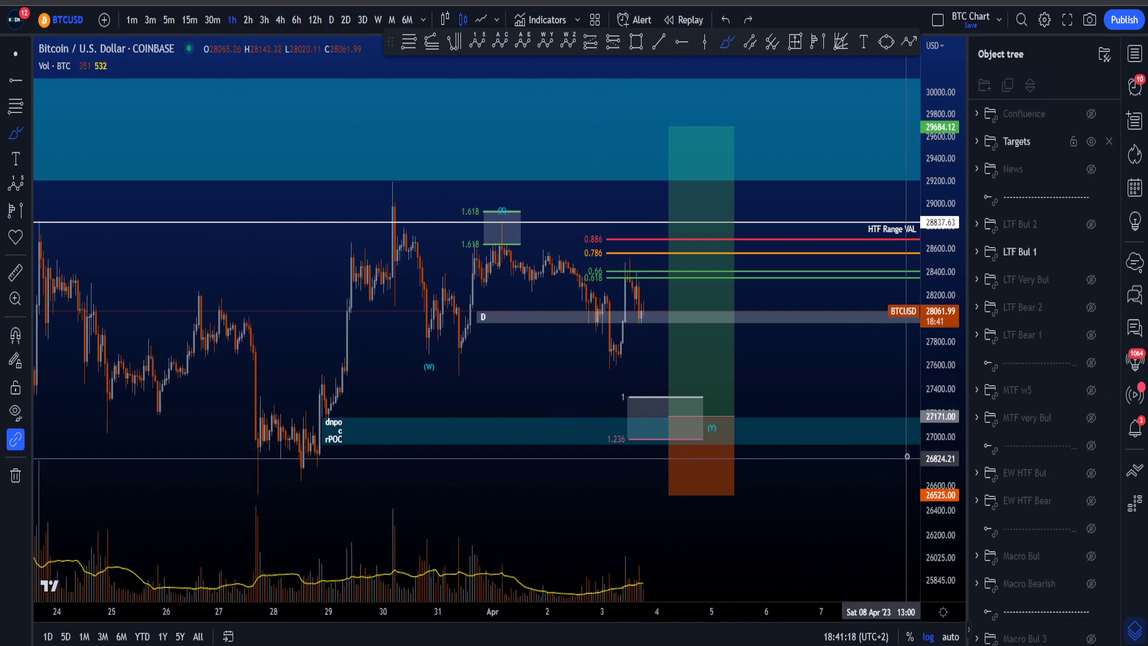
mouse_move(257, 457)
mouse_down()
mouse_move(366, 469)
mouse_move(295, 463)
mouse_up()
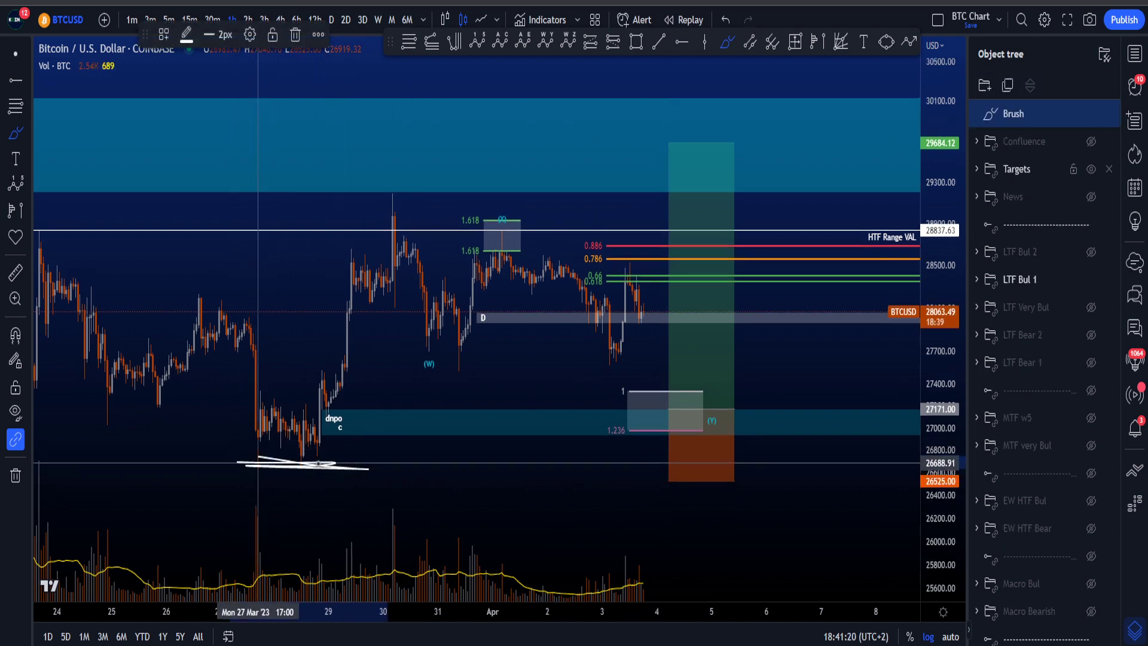
key(ctrl+z)
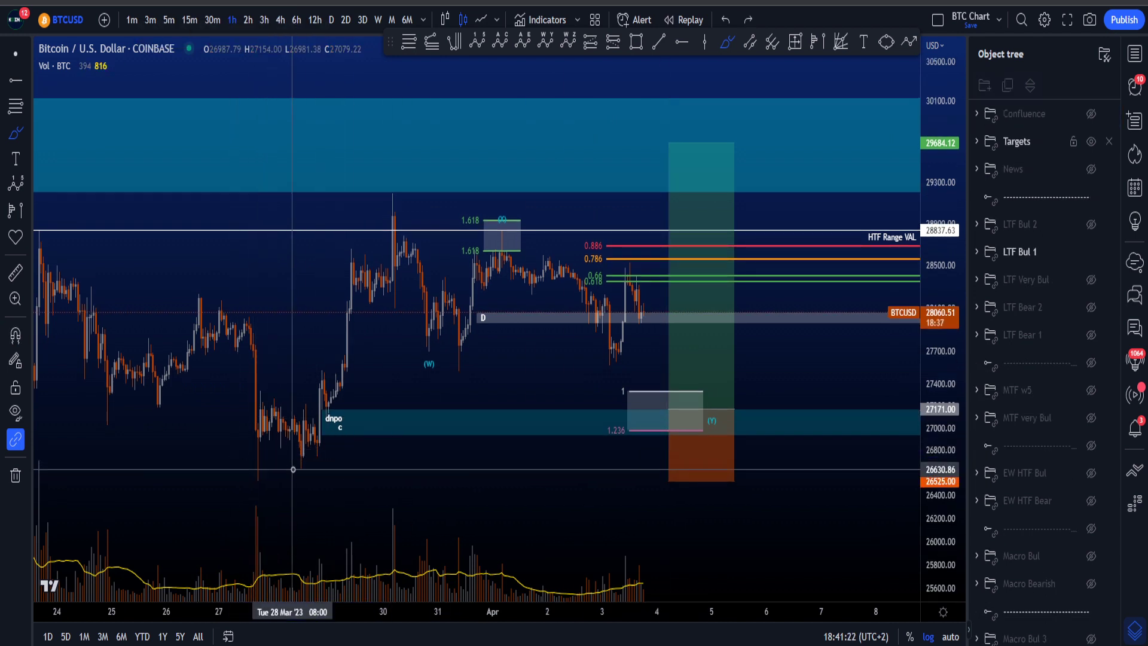
drag(327, 461, 243, 463)
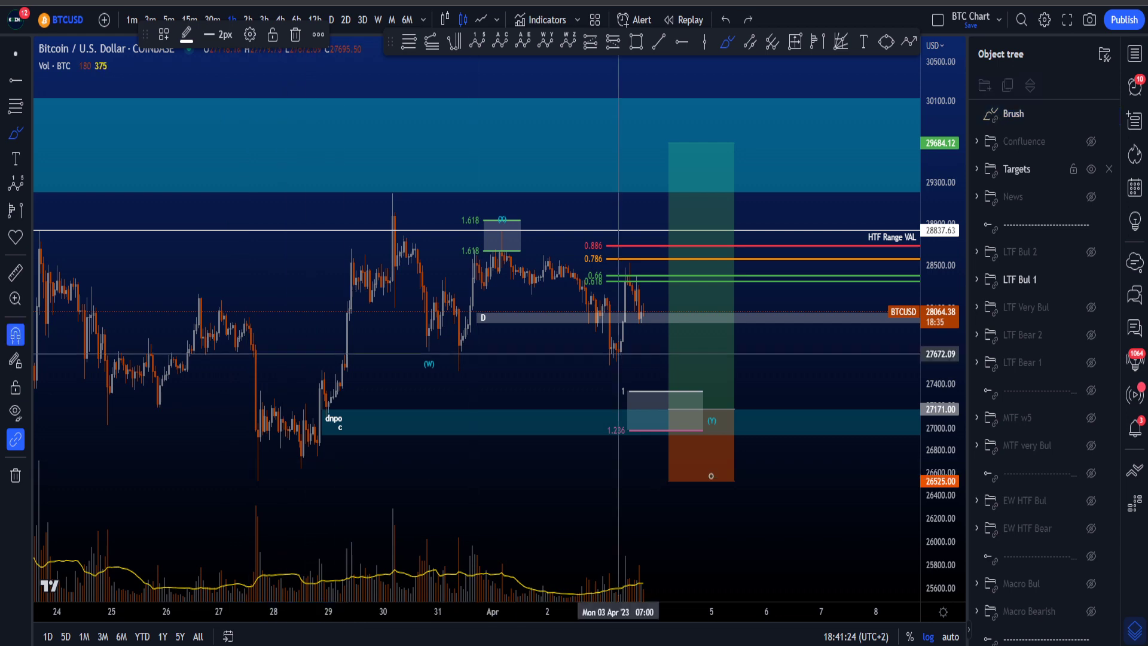
key(Delete)
Brush a mark at the lower dnpoc/wnpoc zone, undo it, and hide the volume indicator.
scroll(819, 490, down, 4)
mouse_move(755, 476)
mouse_down()
mouse_move(733, 461)
mouse_move(737, 478)
mouse_up()
key(ctrl+z)
click(81, 66)
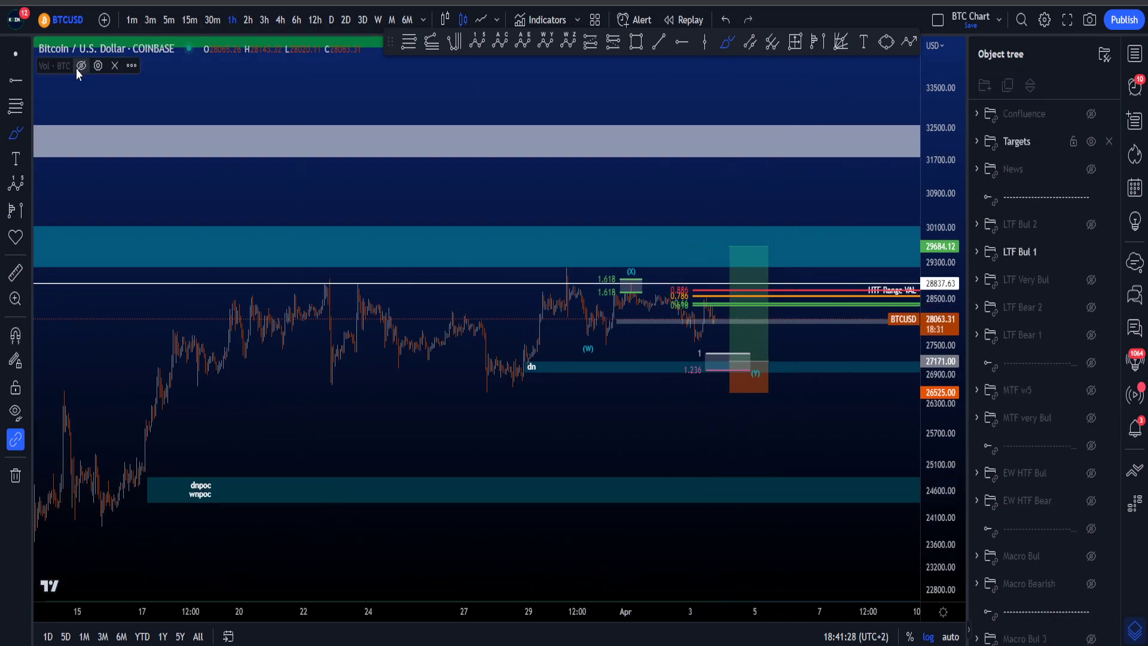
click(215, 501)
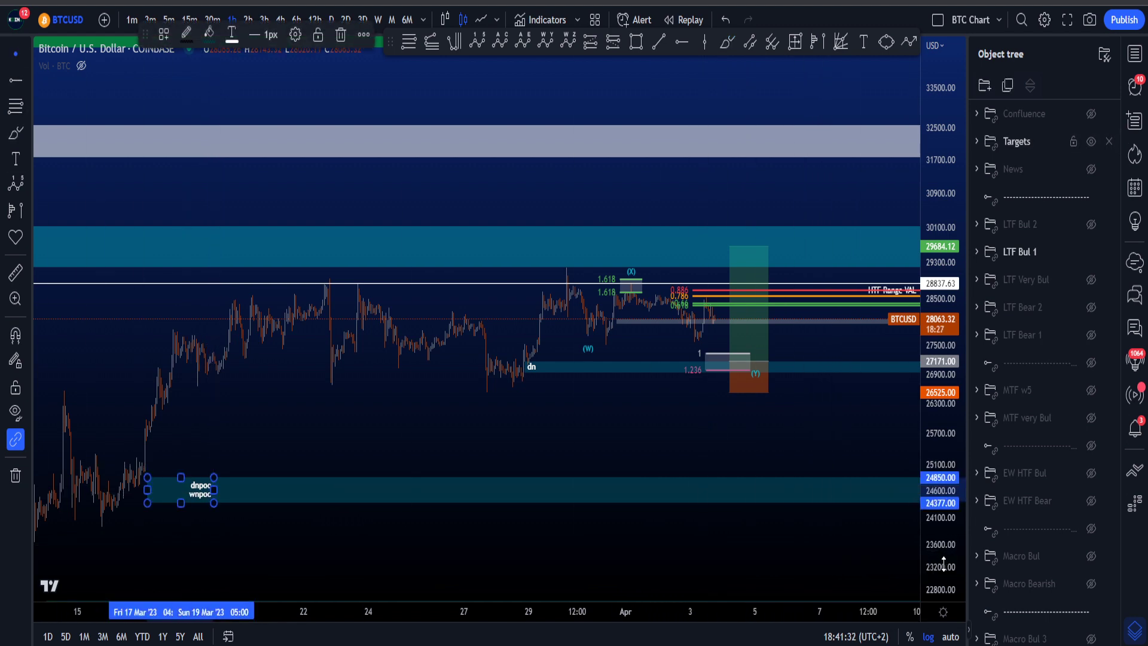
drag(944, 568, 935, 318)
scroll(736, 391, down, 1)
scroll(716, 402, up, 4)
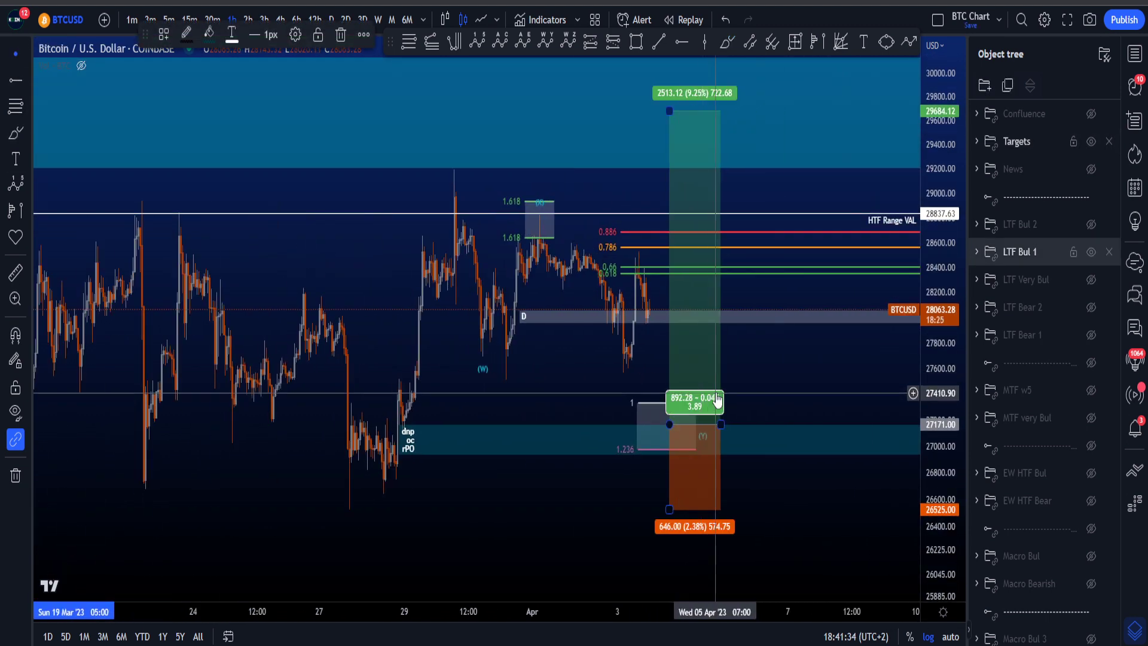
Hide the LTF Bul 1 drawing group and show the LTF Bul 2 group.
click(1091, 252)
click(1091, 225)
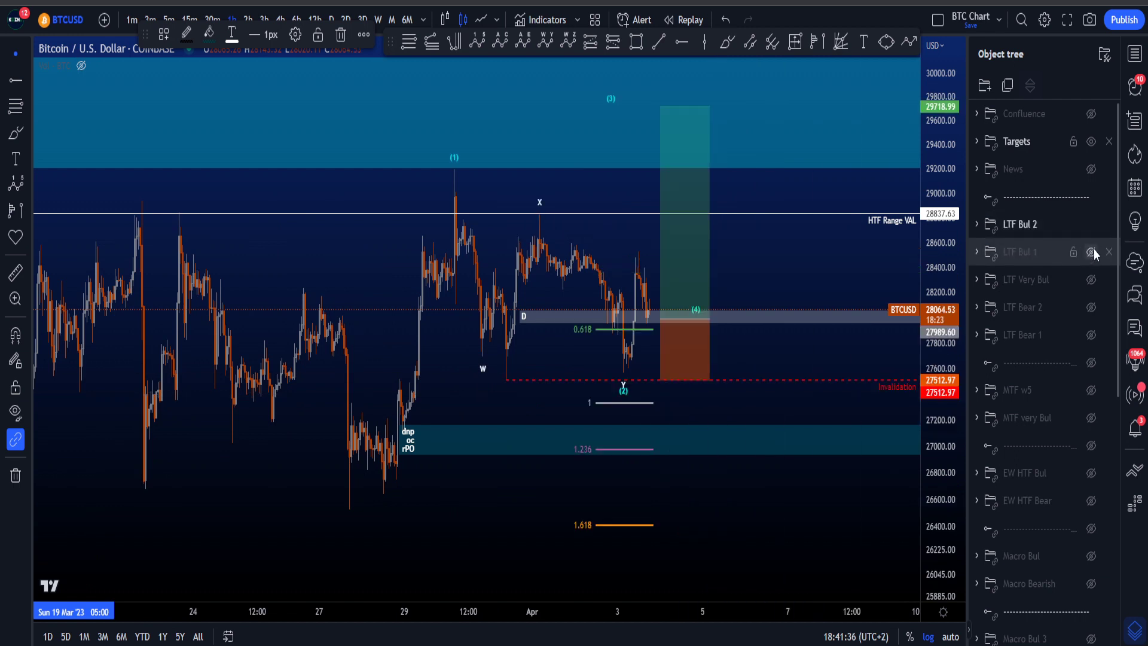
drag(761, 280, 758, 294)
Brush a curve along the wave (1), (3) and (5) labels and another rising from the wave (2) low, and undo both.
click(727, 44)
drag(941, 294, 939, 444)
scroll(797, 459, down, 5)
scroll(705, 382, up, 3)
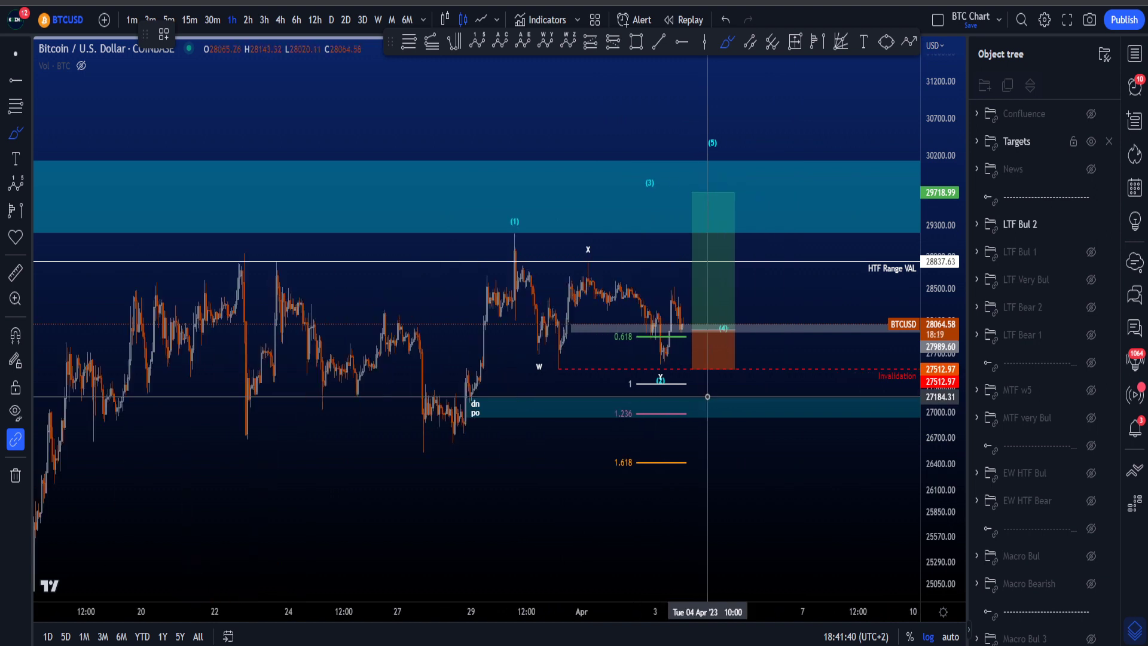
drag(494, 228, 739, 124)
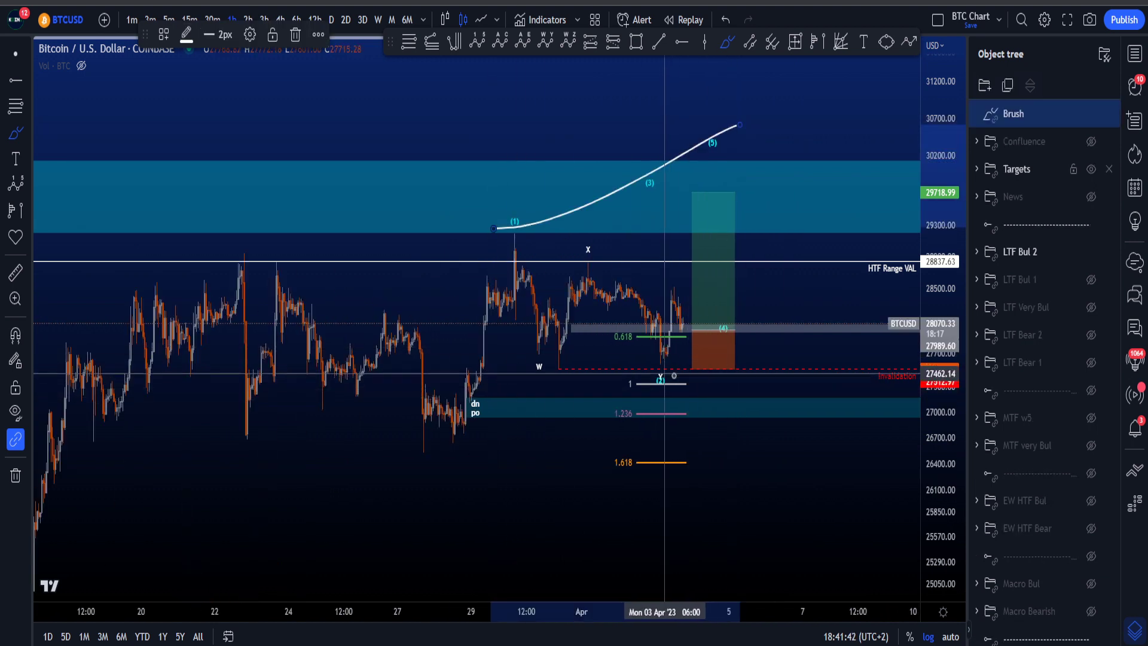
drag(681, 378, 839, 105)
key(ctrl+z)
key(ctrl+z)
Switch to the daily timeframe, brush a mark at the FVG Top (6M) zone, undo it, and return to 1h.
scroll(774, 294, down, 5)
click(330, 22)
scroll(683, 171, up, 8)
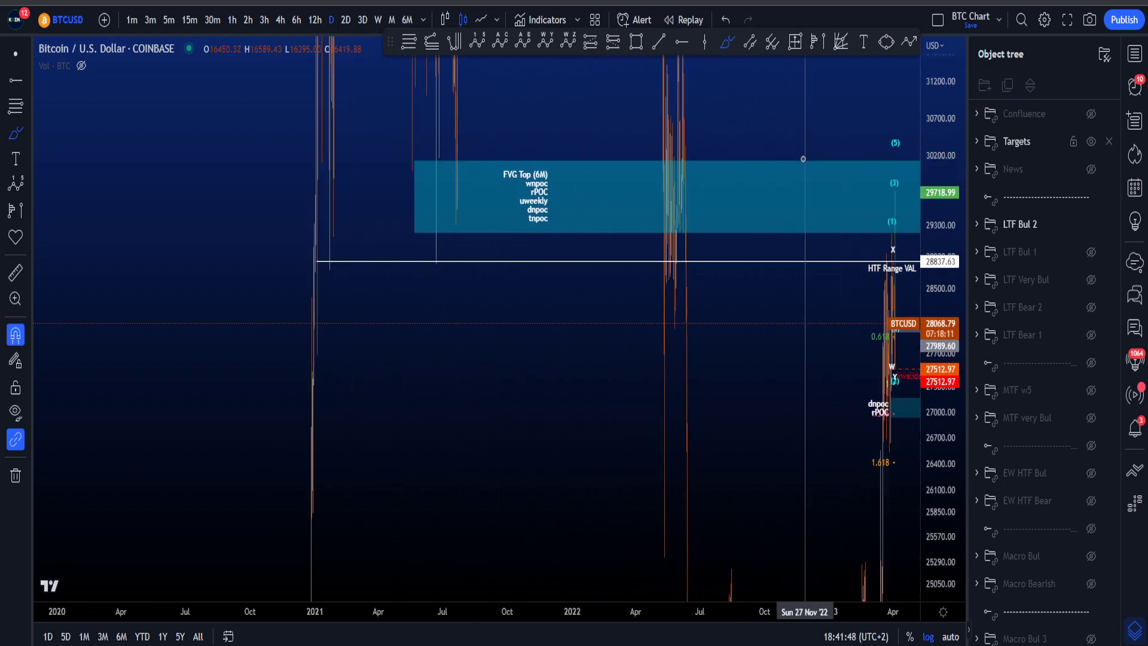
mouse_move(658, 140)
mouse_down()
mouse_move(611, 170)
mouse_move(616, 180)
mouse_move(616, 162)
mouse_up()
key(ctrl+z)
scroll(804, 283, up, 4)
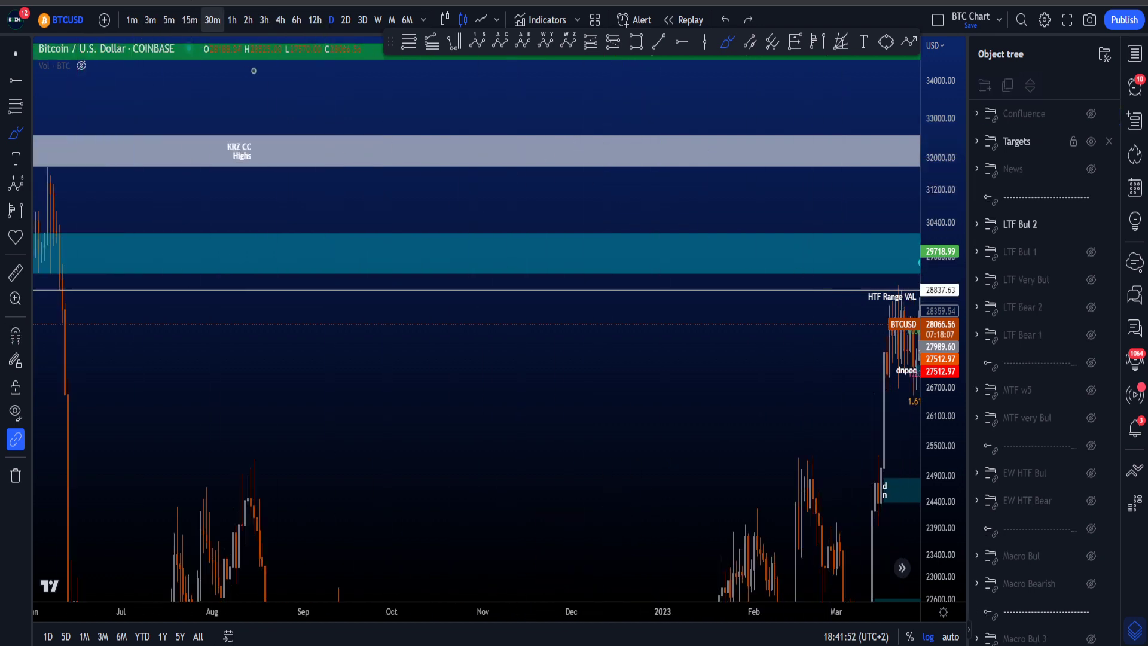
click(229, 19)
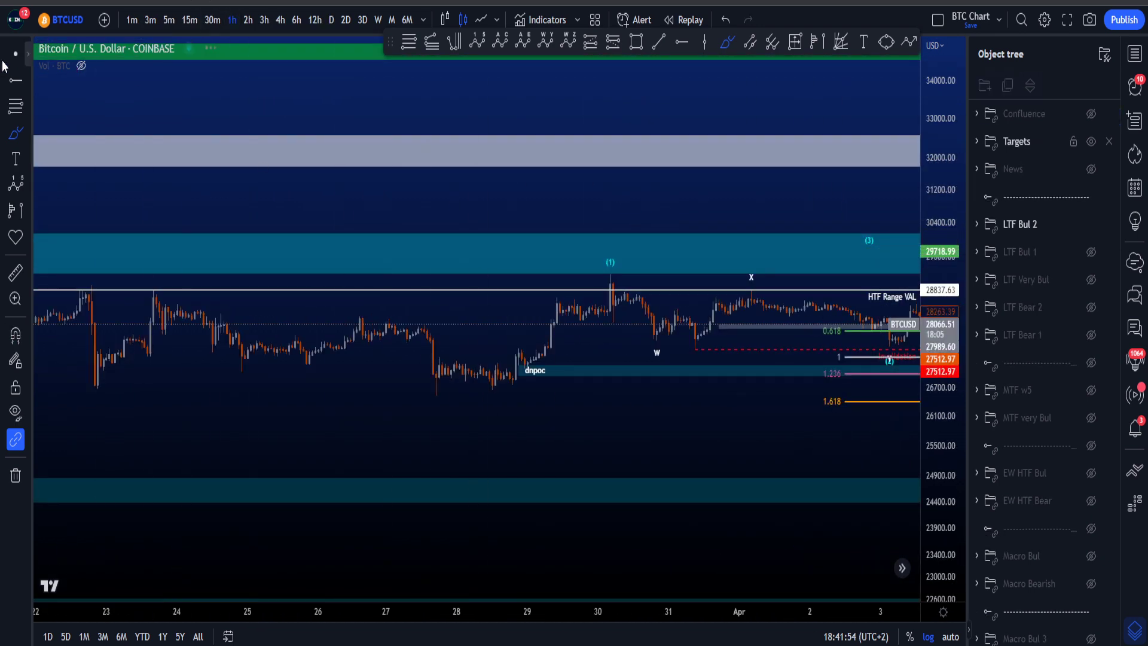
Frame the LTF Bul 2 scenario on the 1h chart, circle the wave (2) low with the brush, and undo the circle.
drag(778, 413, 583, 402)
drag(932, 477, 932, 196)
drag(806, 464, 768, 481)
drag(944, 444, 943, 356)
mouse_move(653, 383)
mouse_down()
mouse_move(644, 386)
mouse_move(662, 389)
mouse_up()
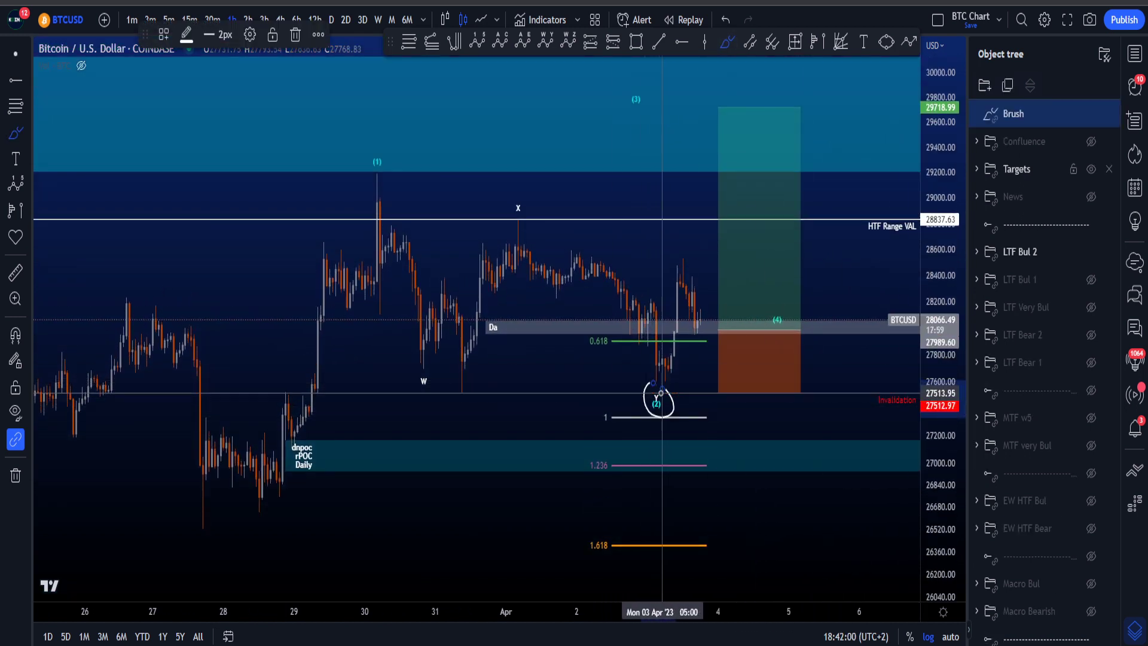
key(ctrl+z)
Brush the declines from wave (1) and from wave X into the wave (2) low, and undo the strokes.
mouse_move(371, 212)
mouse_down()
mouse_move(376, 266)
mouse_move(421, 311)
mouse_move(426, 361)
mouse_move(442, 296)
mouse_move(528, 228)
mouse_move(601, 257)
mouse_move(664, 358)
mouse_up()
key(ctrl+z)
key(ctrl+z)
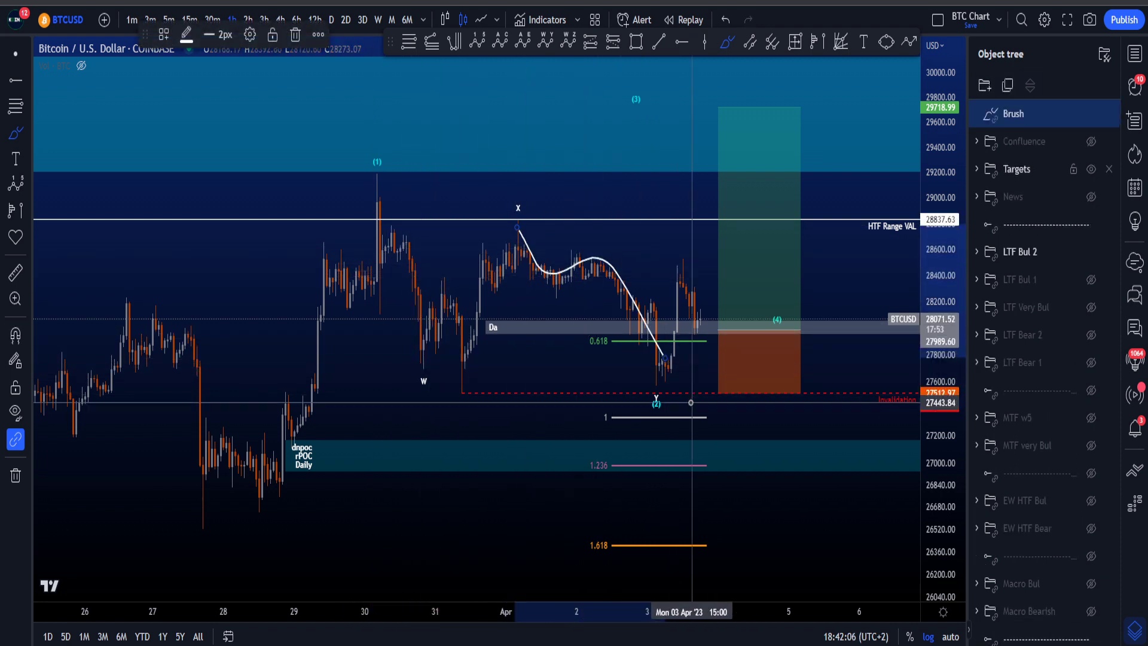
key(ctrl+z)
Circle the 2 to 3 April decline and brush a mark at the wave (2) low, undoing each stroke.
mouse_move(585, 258)
mouse_down()
mouse_move(657, 309)
mouse_move(661, 380)
mouse_move(584, 269)
mouse_move(610, 272)
mouse_up()
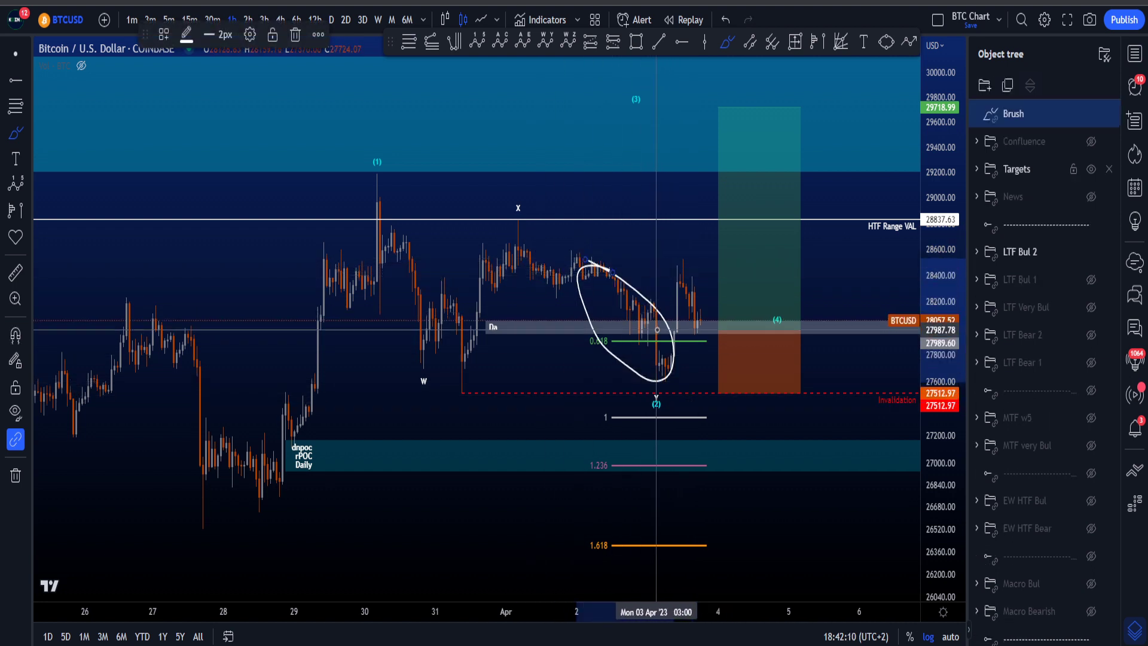
key(ctrl+z)
mouse_move(686, 381)
mouse_down()
mouse_move(636, 369)
mouse_move(673, 383)
mouse_up()
key(ctrl+z)
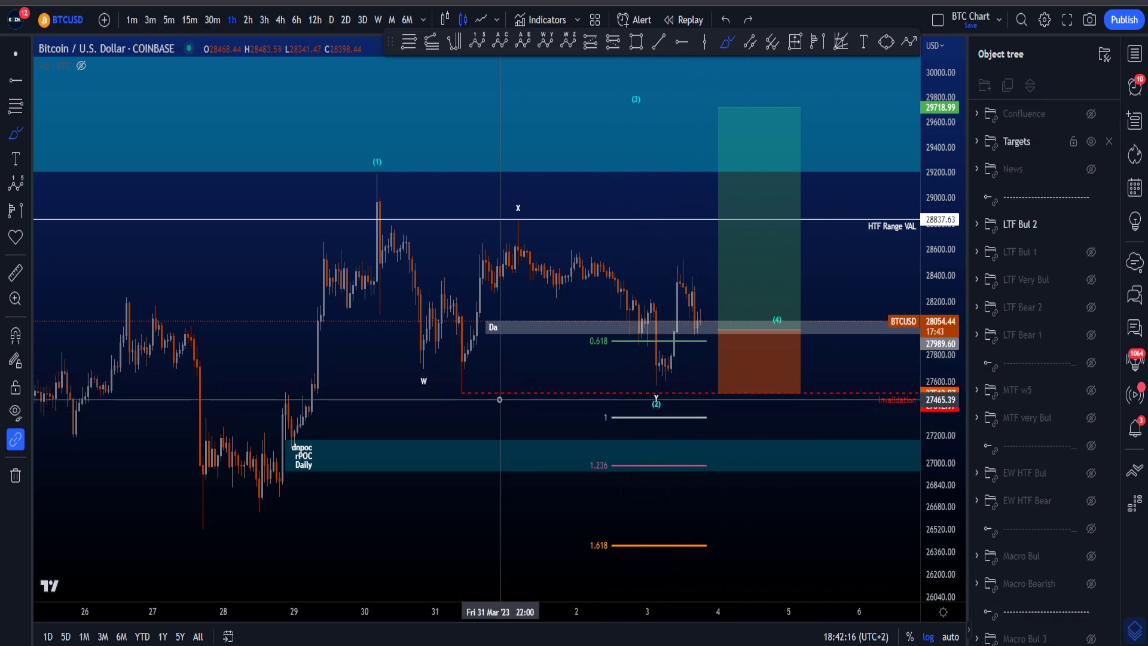
Circle the 31 March low and brush over the red Invalidation line near wave (2), undoing each stroke.
mouse_move(469, 374)
mouse_down()
mouse_move(441, 386)
mouse_move(469, 373)
mouse_up()
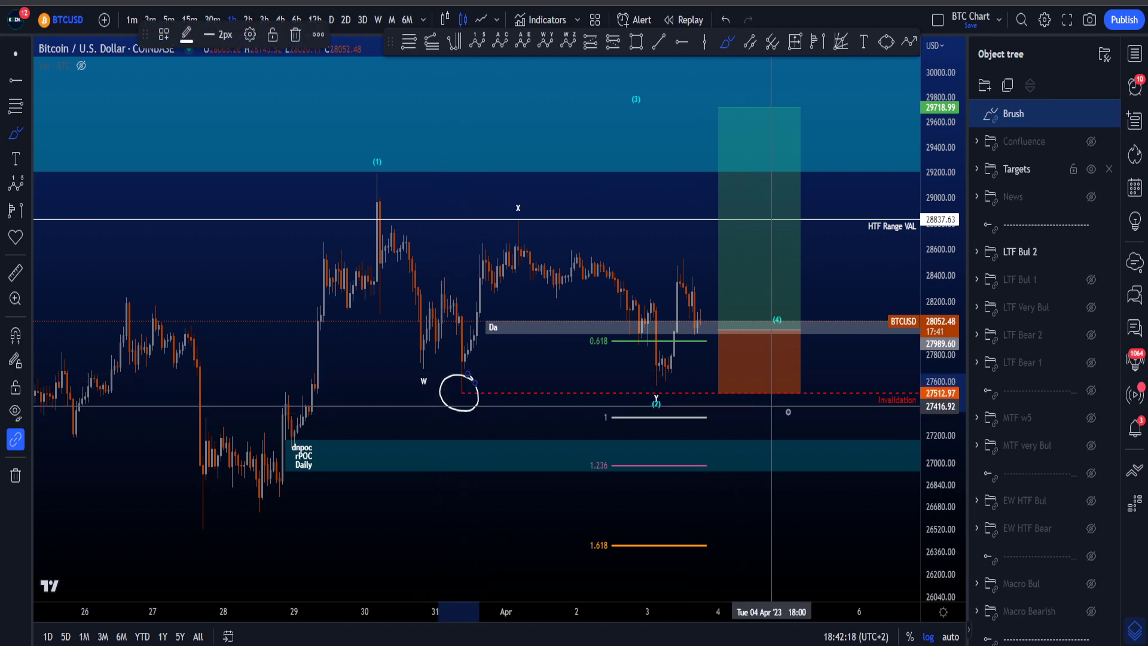
key(ctrl+z)
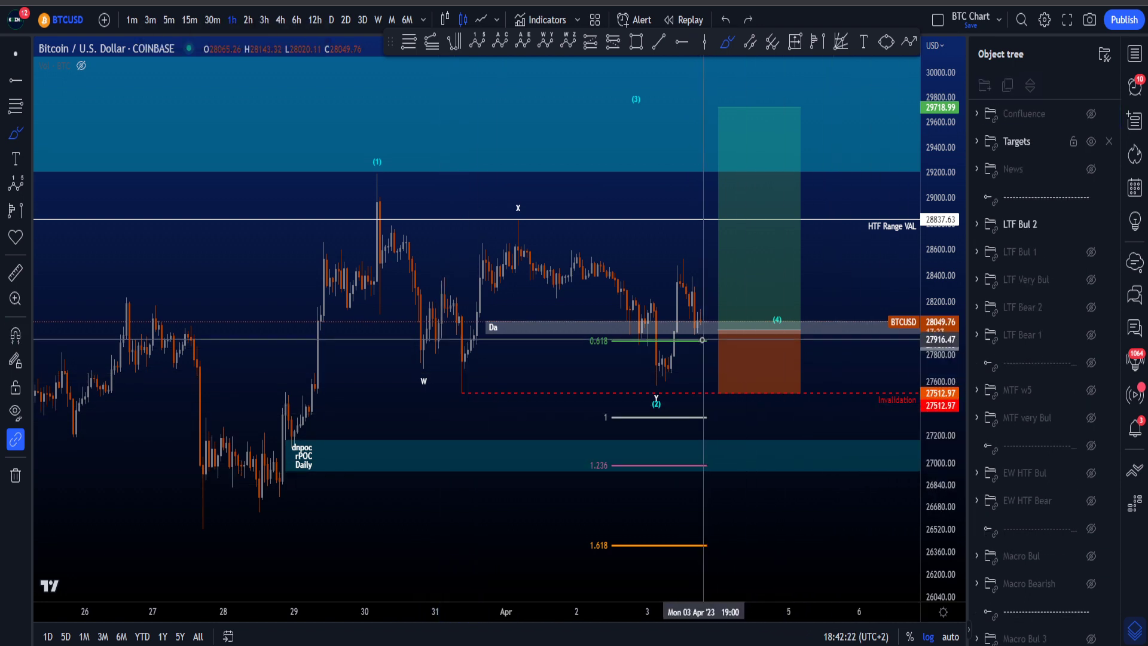
drag(732, 392, 674, 390)
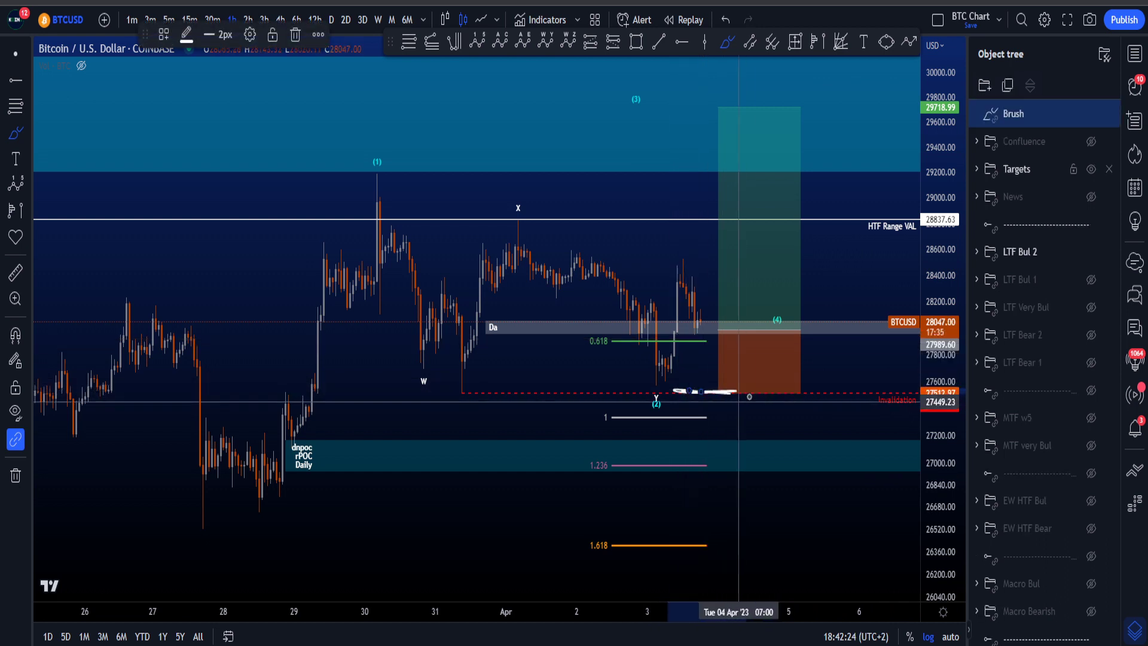
key(ctrl+z)
drag(937, 326, 941, 383)
drag(666, 386, 696, 383)
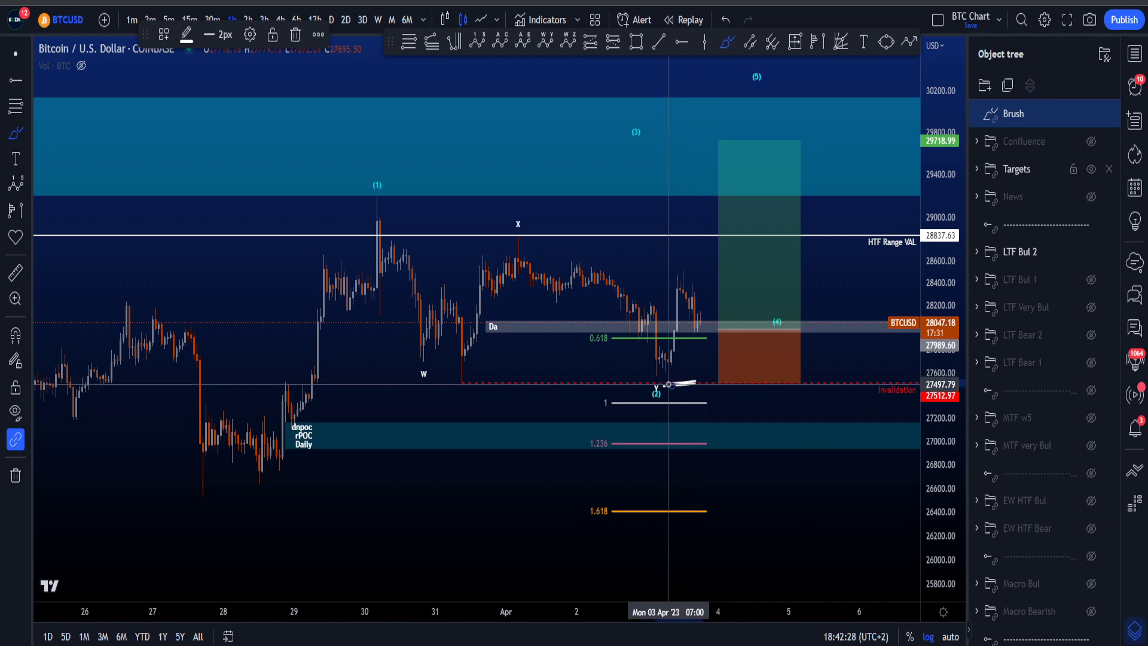
key(ctrl+z)
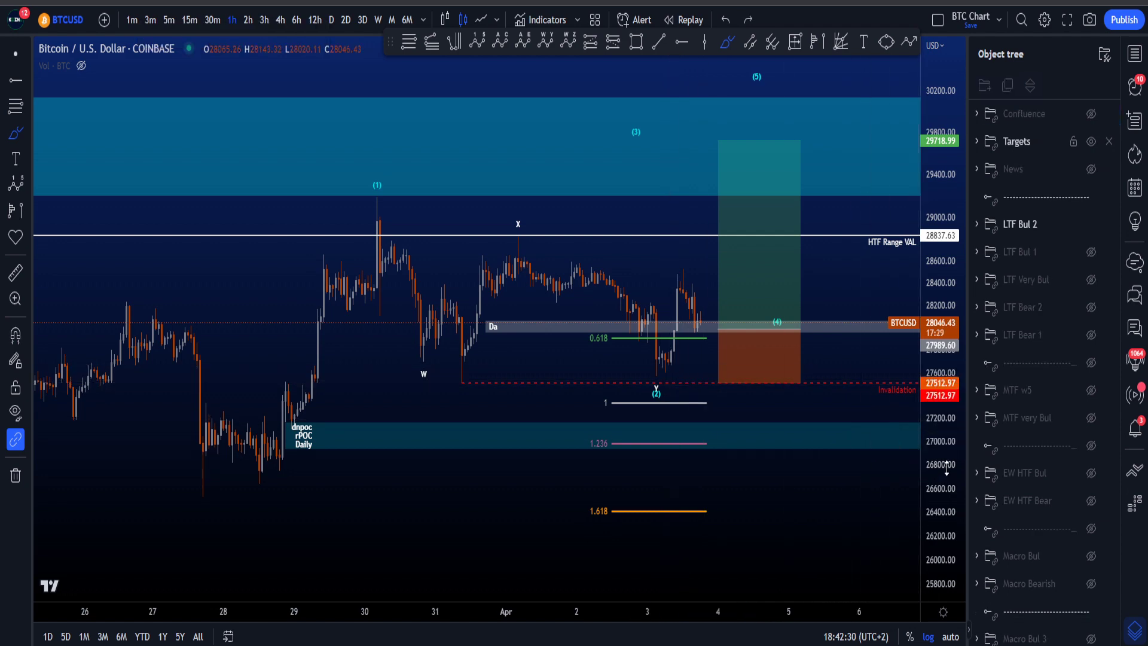